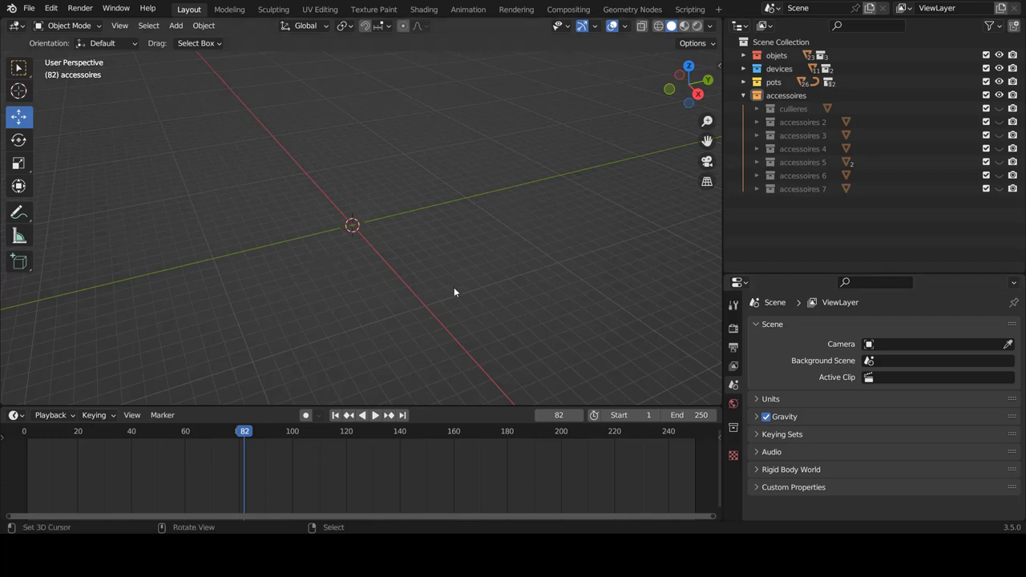
- Switch the empty scene to Front Orthographic view, panned slightly to the left
middle_drag(454, 291, 411, 296)
key(KP_1)
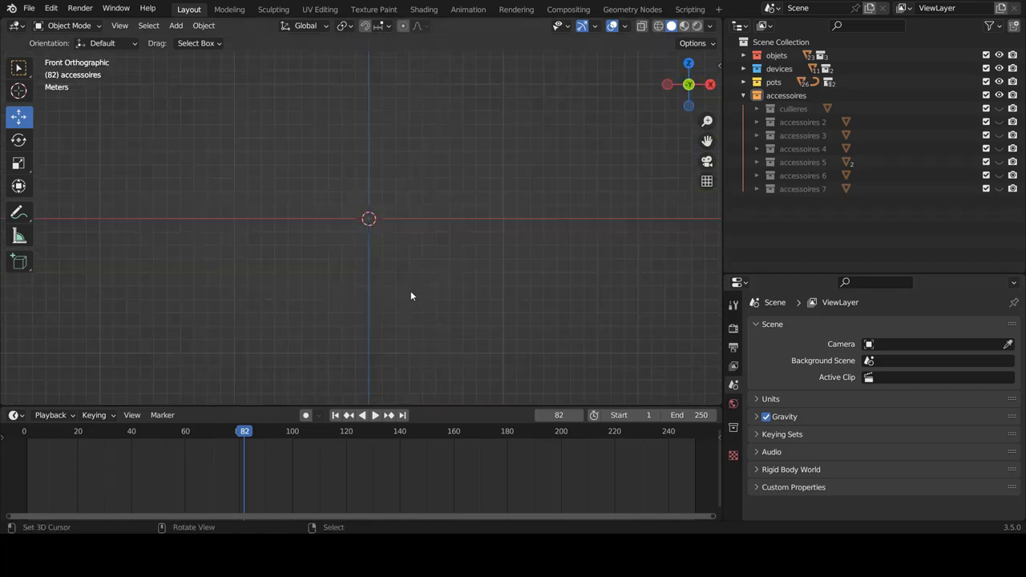
key(ctrl+KP_6)
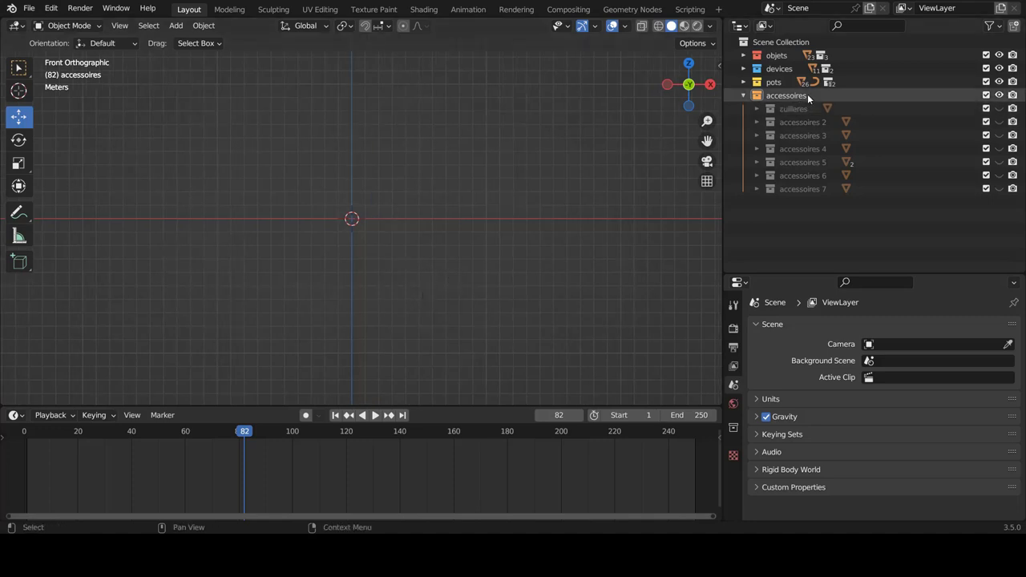
- Create a new collection inside accessoires and rename it 'batteuse'
click(807, 95)
right_click(807, 94)
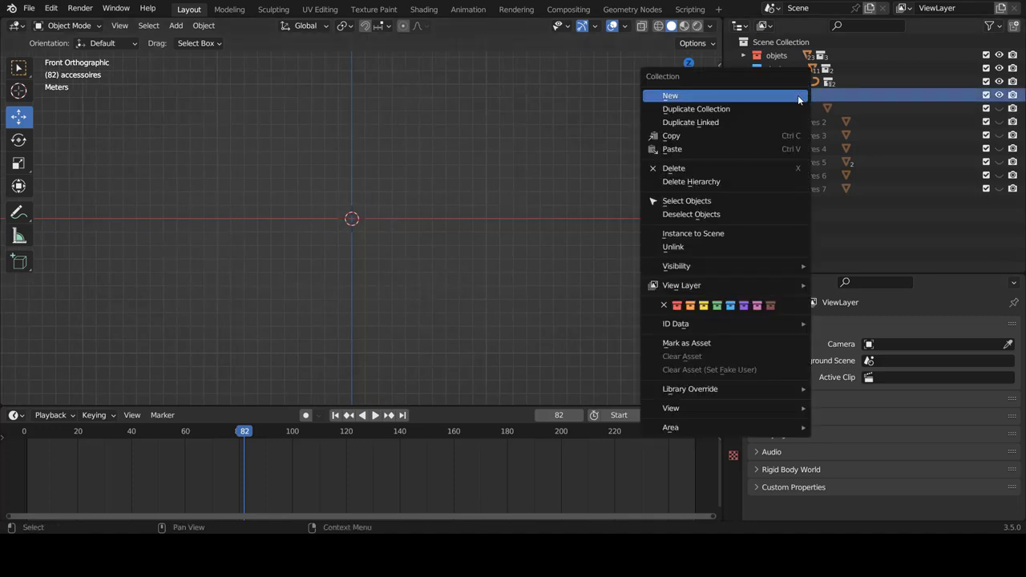
click(797, 94)
double_click(801, 202)
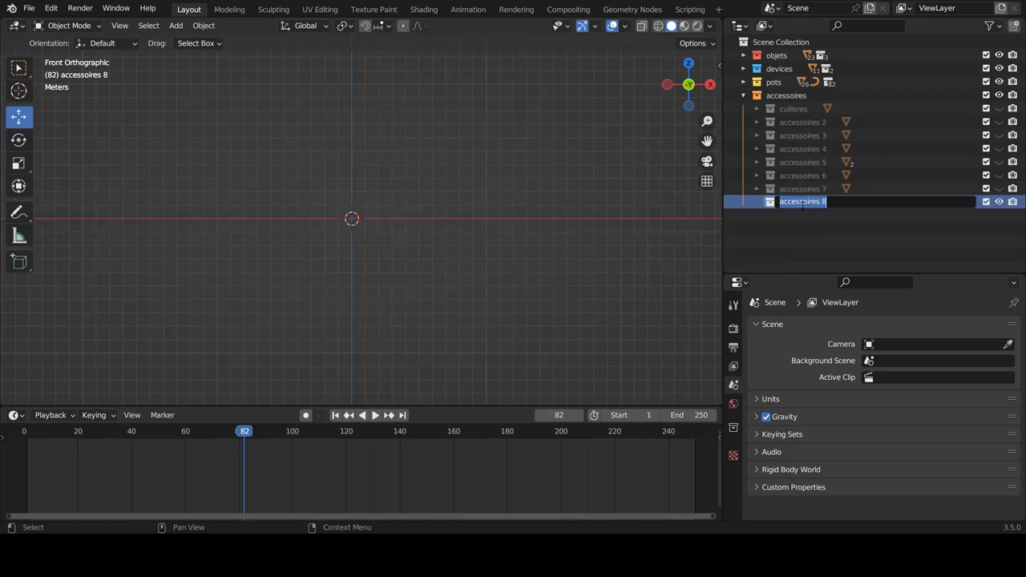
text(batteuse)
key(Return)
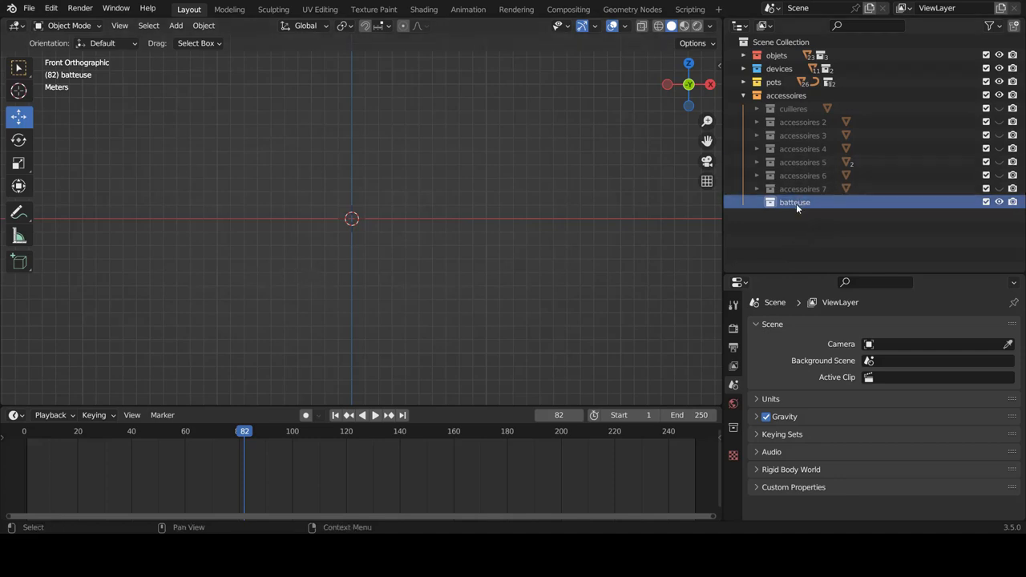
key(shift+a)
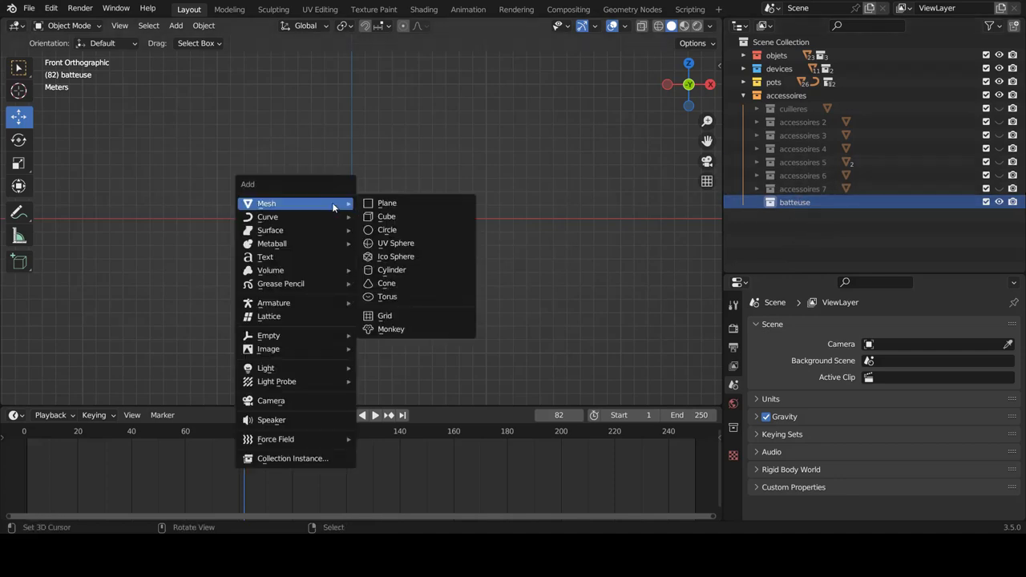
mouse_move(319, 223)
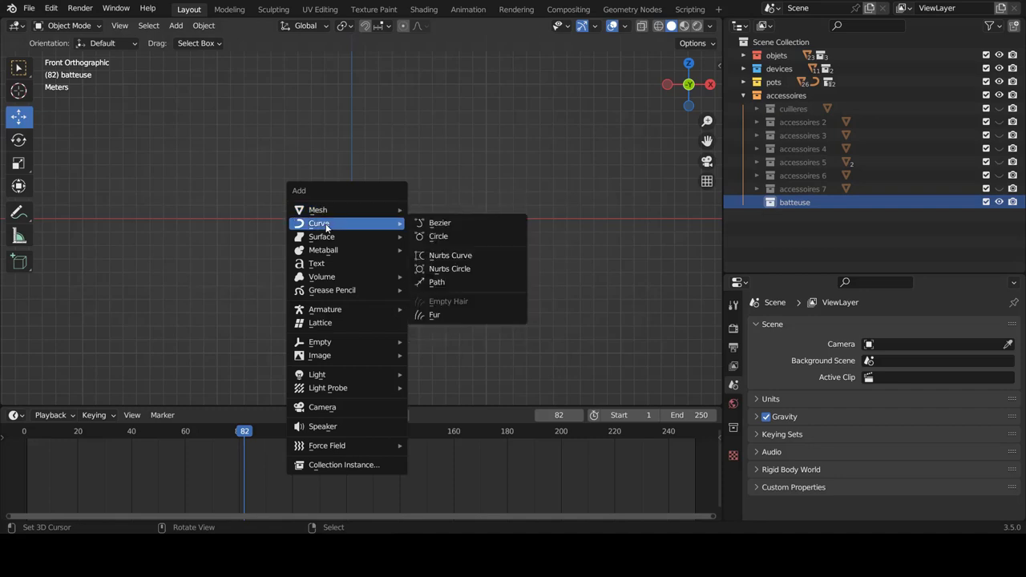
- Add a Path curve, NurbsPath.002, at the origin
click(434, 282)
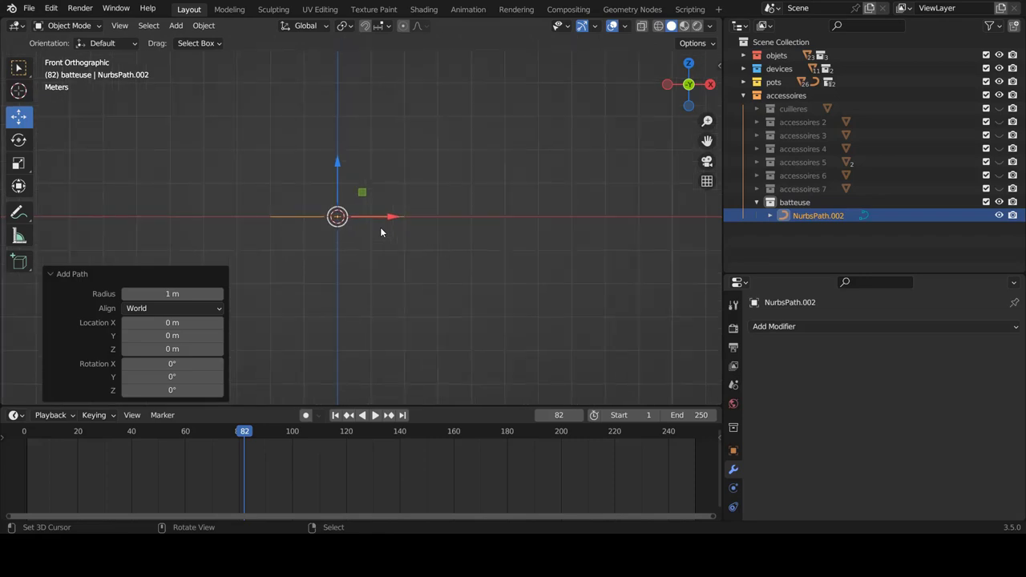
scroll(385, 229, left, 5)
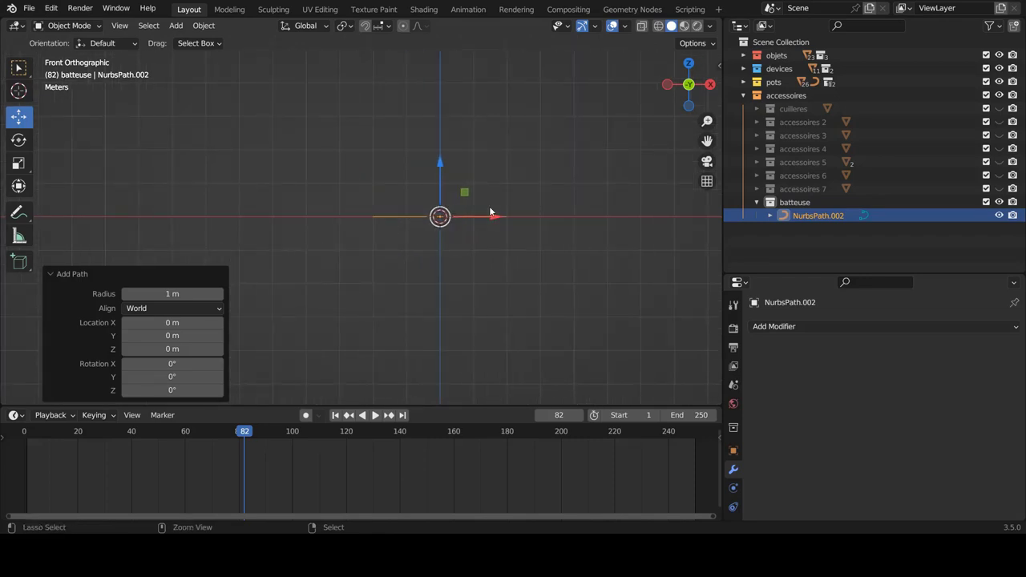
scroll(490, 210, right, 2)
scroll(490, 209, right, 2)
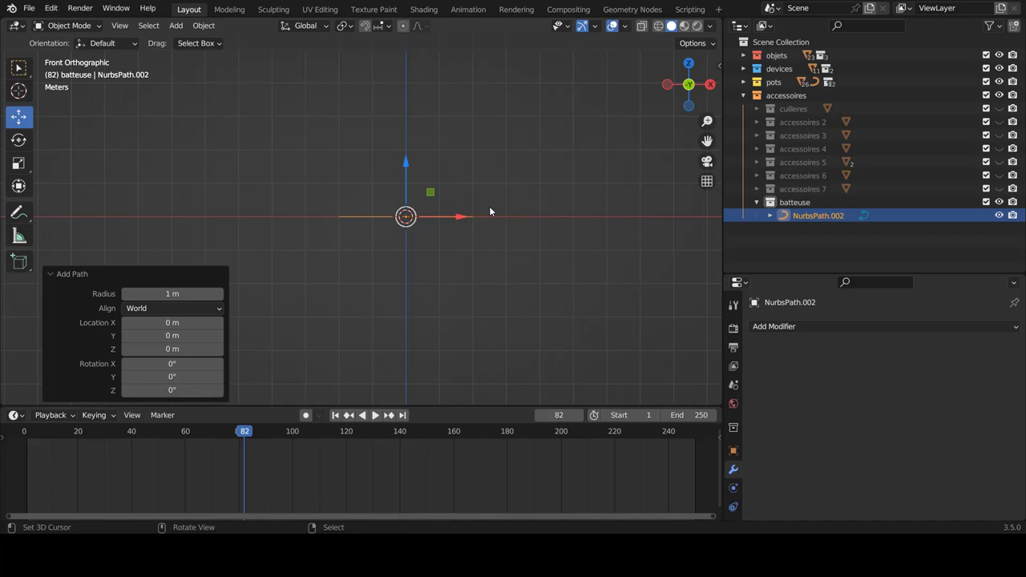
- In Edit Mode, raise the path's middle control point straight up
key(Tab)
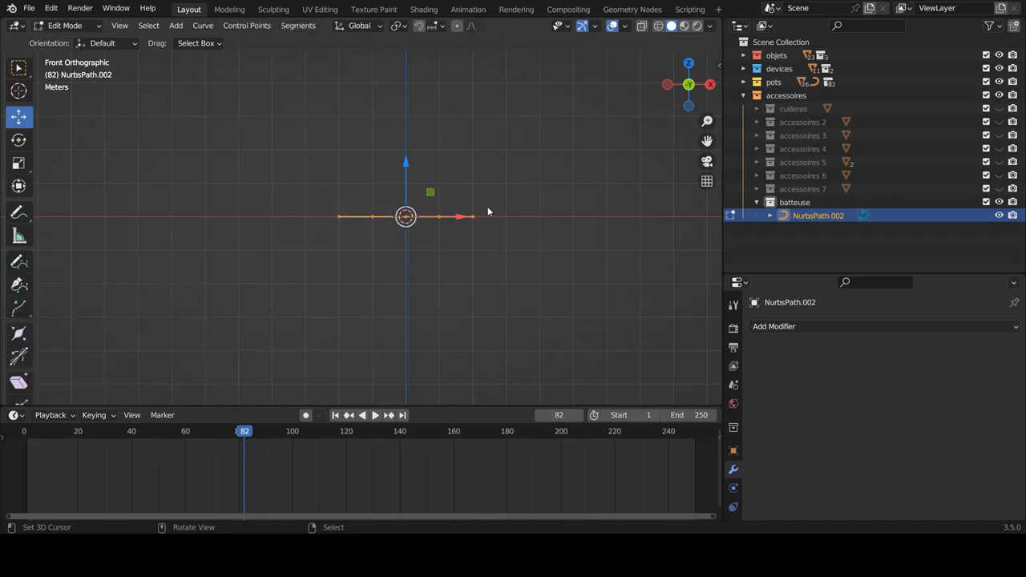
scroll(487, 207, up, 2)
scroll(488, 206, up, 2)
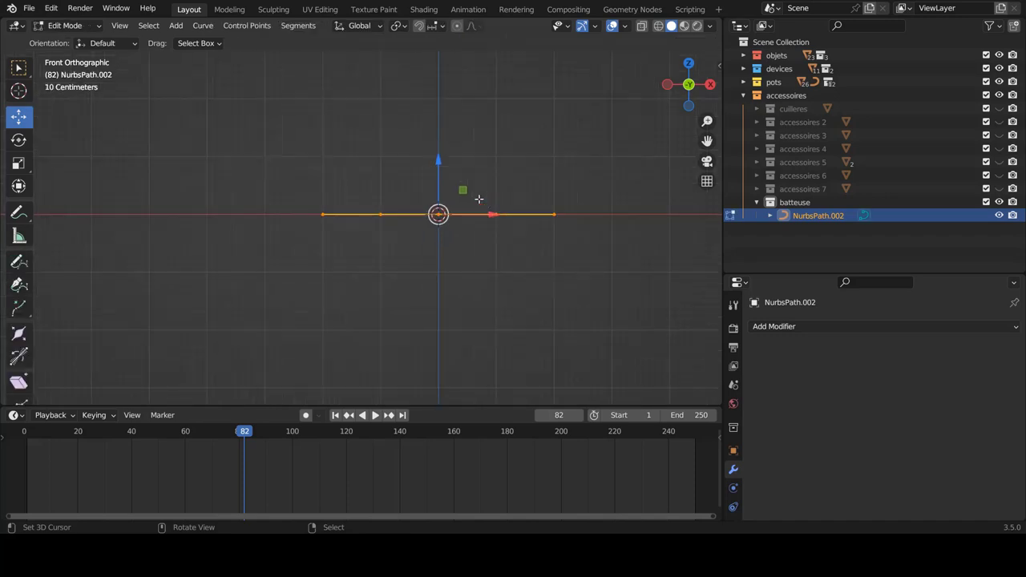
click(438, 214)
drag(439, 160, 429, 43)
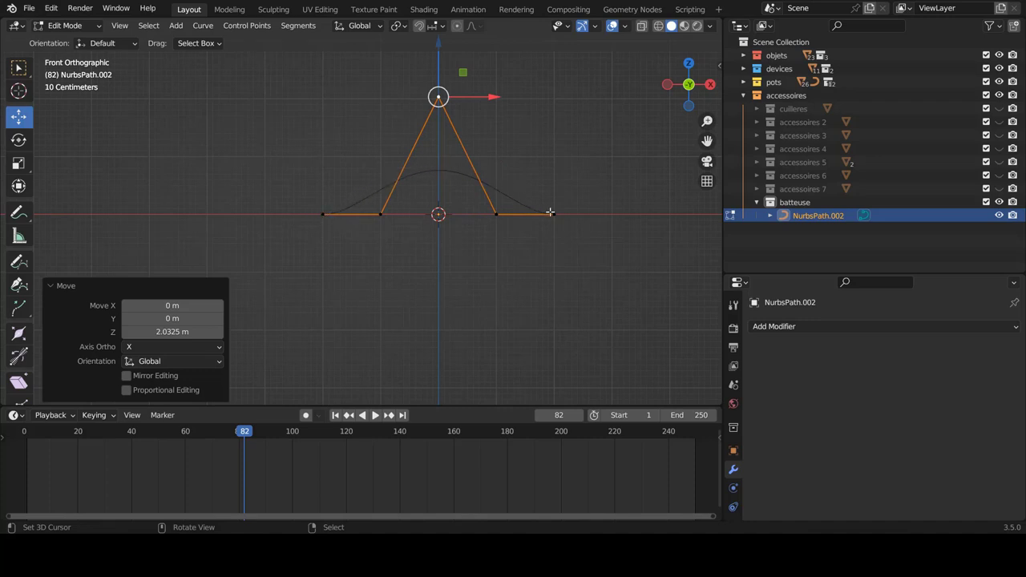
scroll(506, 213, down, 2)
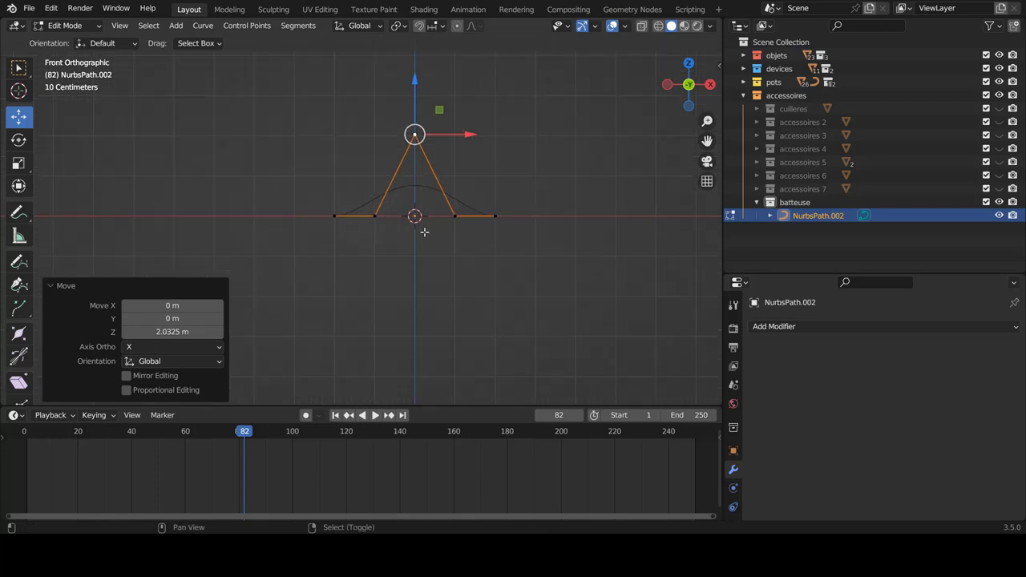
shift+scroll(423, 232, up, 4)
ctrl+scroll(423, 231, up, 2)
ctrl+scroll(387, 241, up, 1)
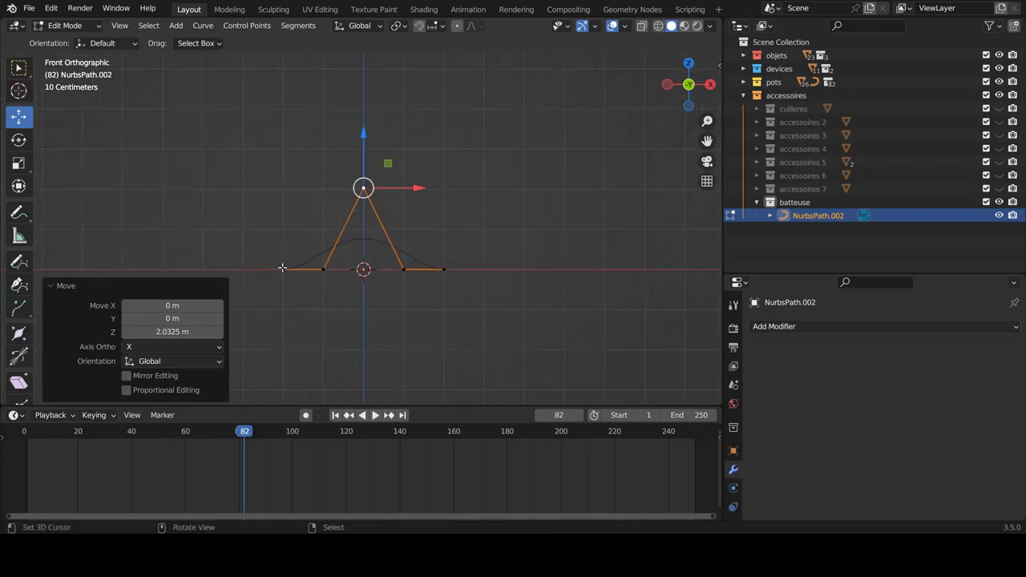
- Drag the remaining control points upward into a tall zigzag profile rising from the origin
drag(282, 267, 291, 183)
drag(369, 204, 384, 249)
drag(323, 270, 403, 146)
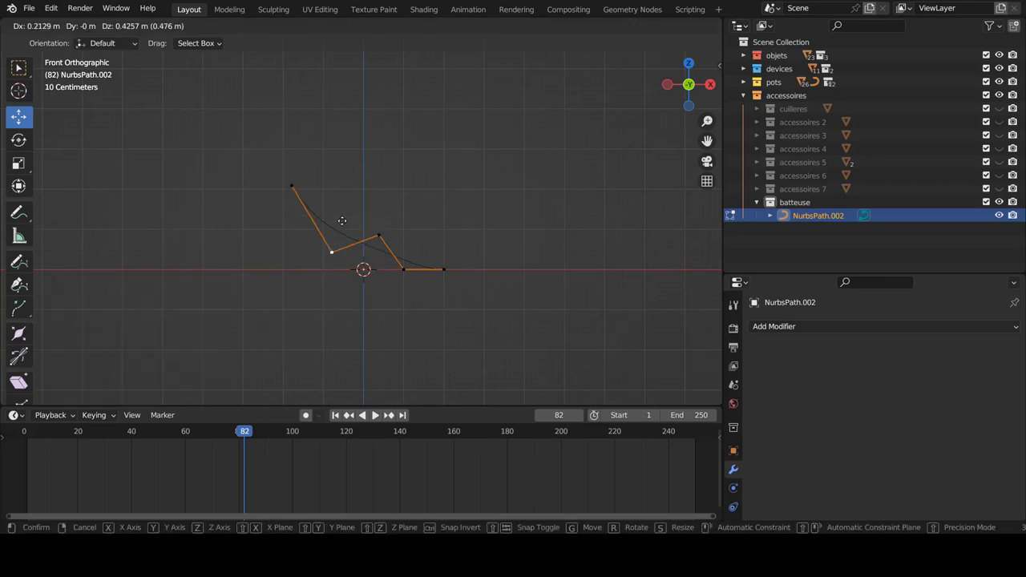
drag(295, 194, 368, 70)
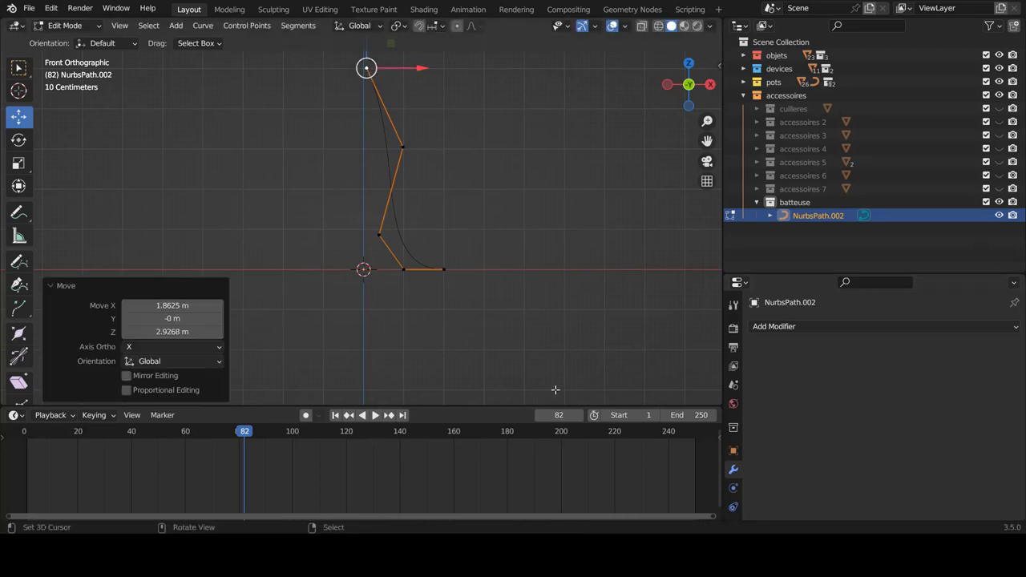
scroll(387, 232, down, 2)
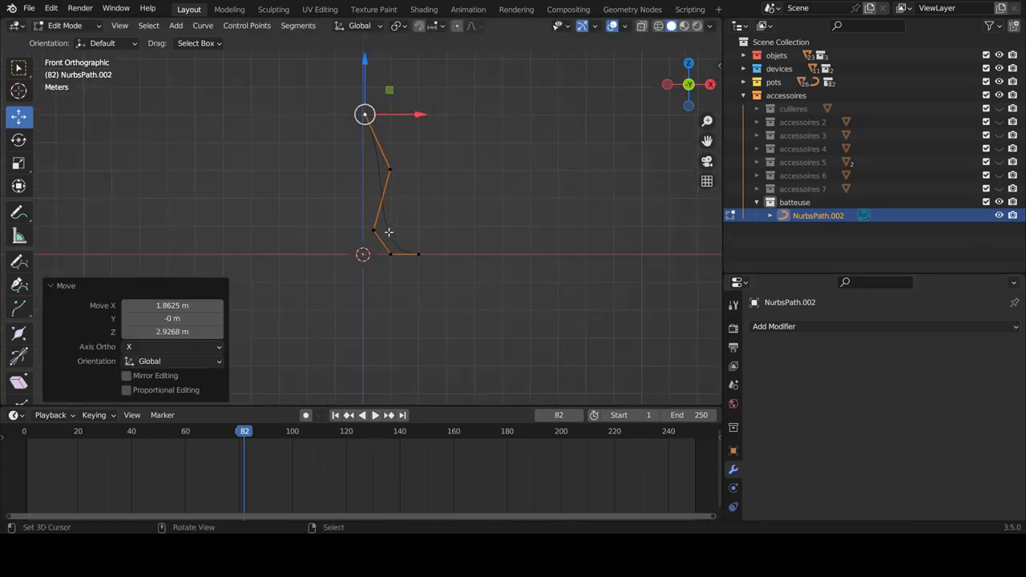
scroll(397, 225, down, 1)
scroll(405, 224, down, 1)
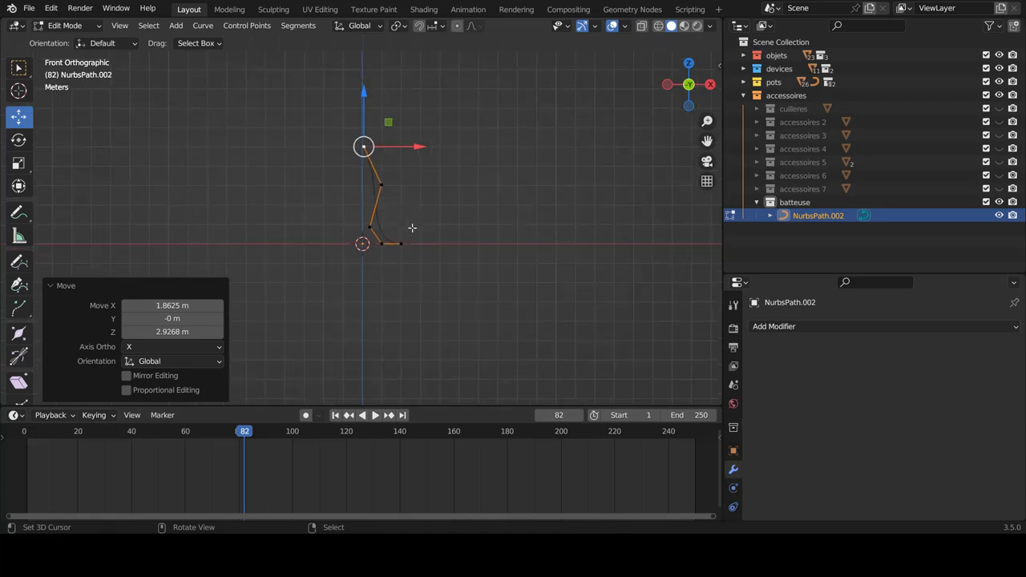
ctrl+scroll(497, 260, down, 1)
scroll(497, 261, up, 3)
scroll(487, 243, up, 1)
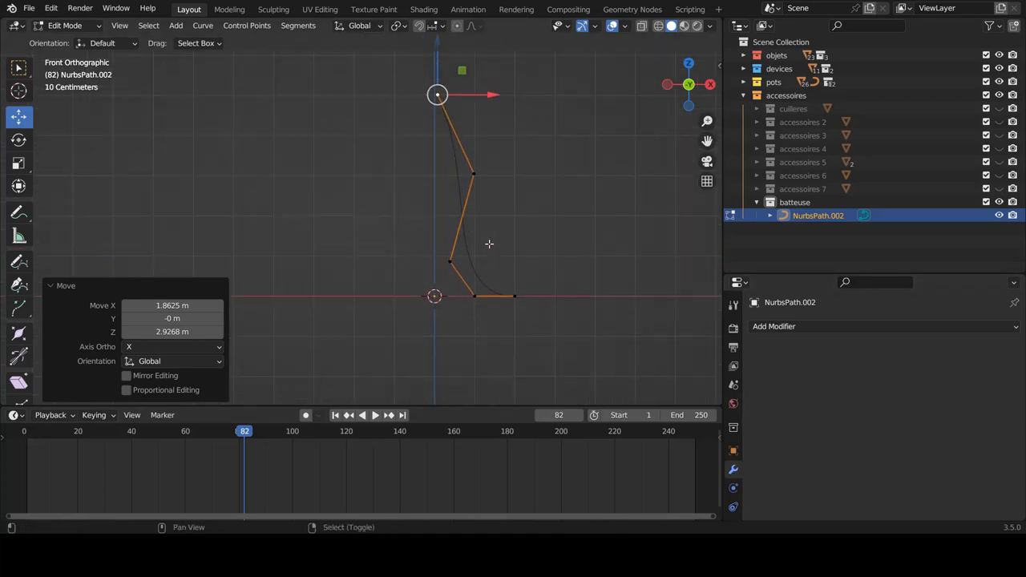
shift+scroll(465, 257, up, 1)
- Move the lower control points up and right, settling the bottom end beside the origin
ctrl+scroll(432, 277, up, 1)
click(422, 286)
key(g)
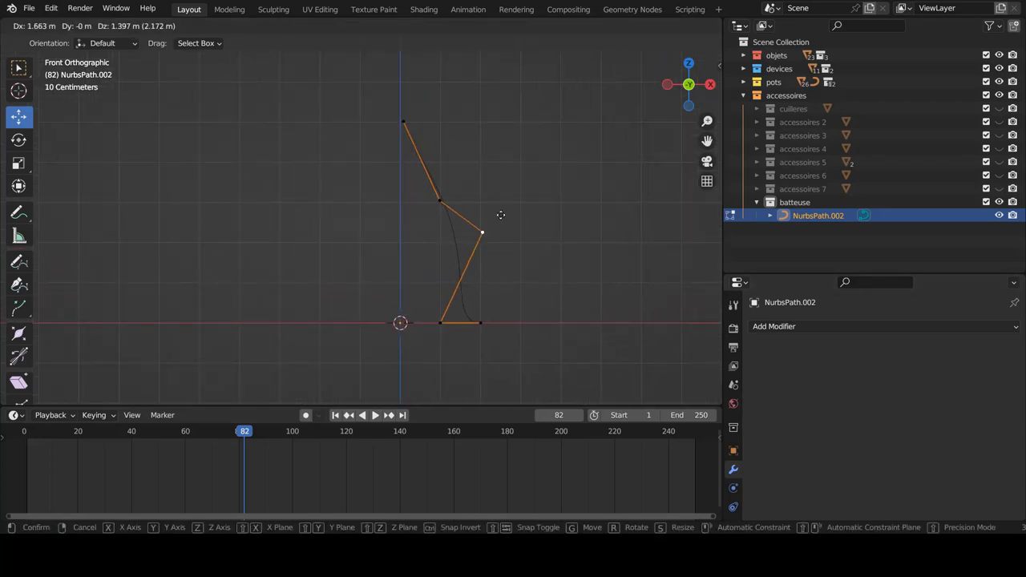
click(503, 213)
click(435, 202)
key(g)
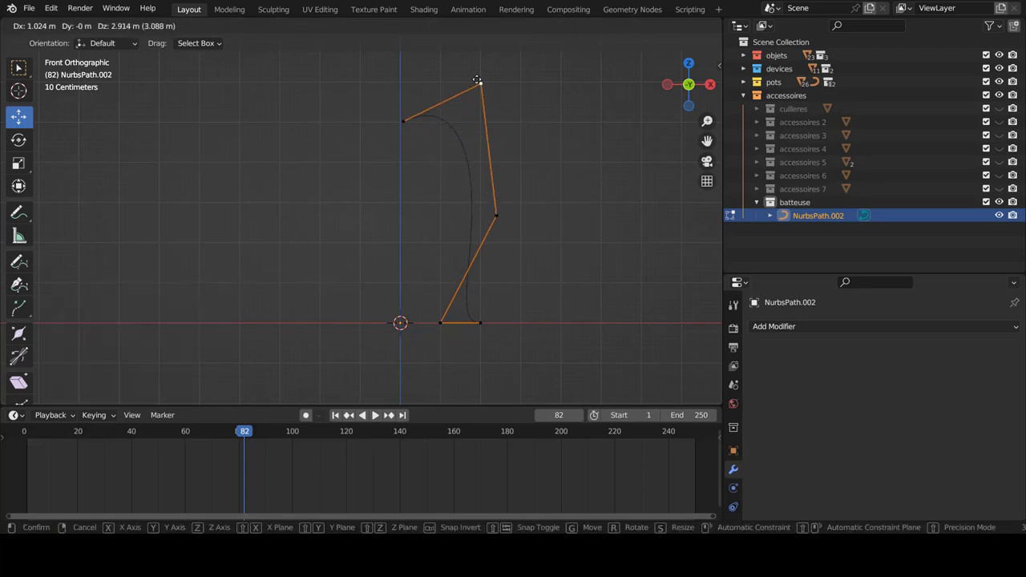
click(478, 79)
click(499, 217)
key(g)
click(502, 171)
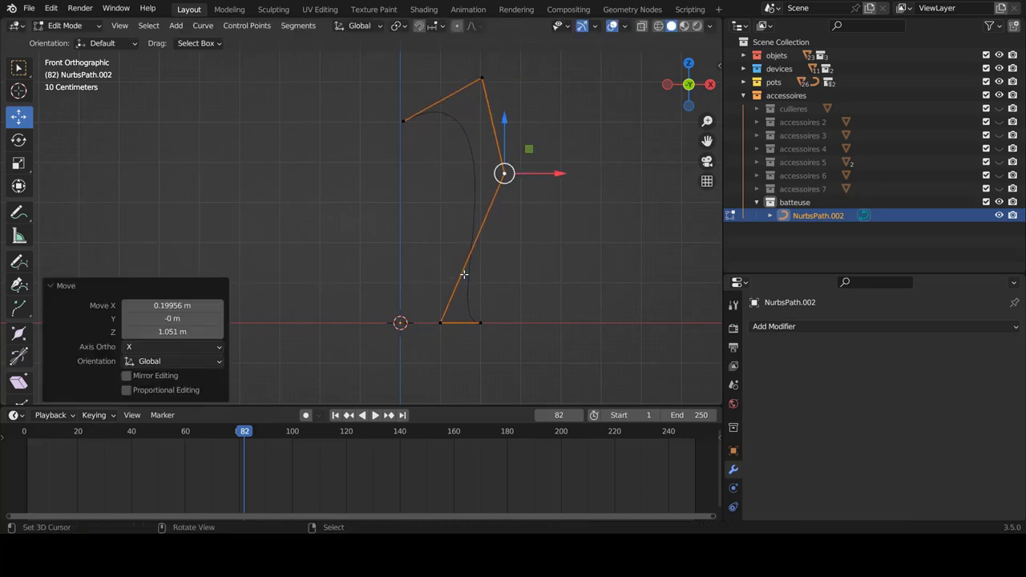
click(440, 321)
key(g)
click(483, 215)
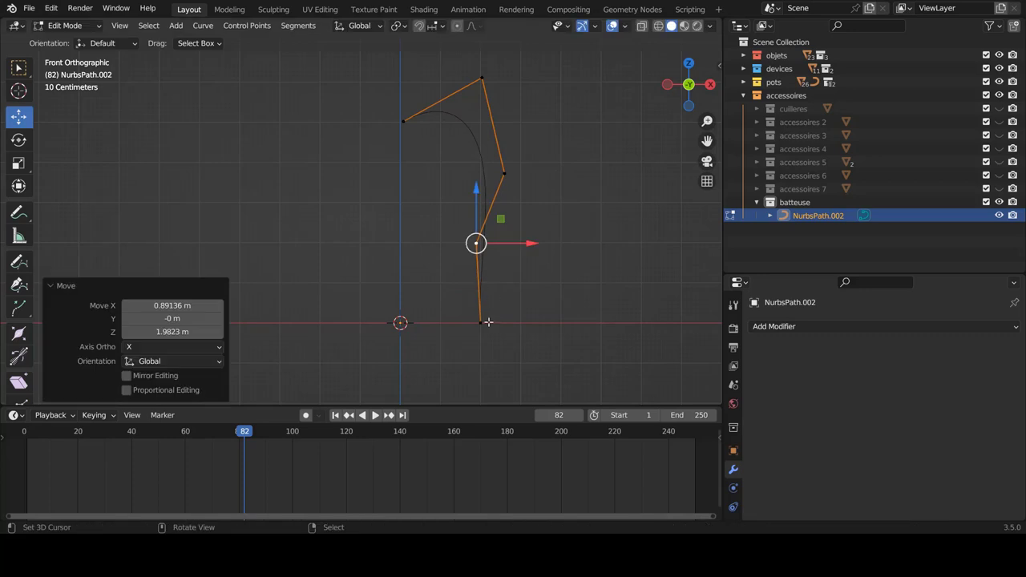
click(481, 322)
key(g)
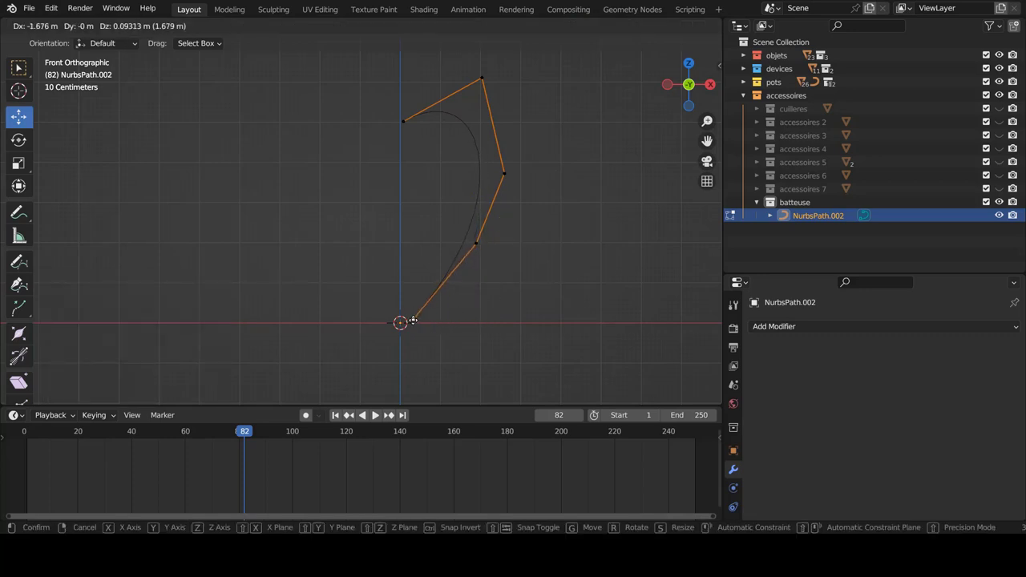
click(412, 319)
- Raise the upper control points, pushing one out right to form the bulge
shift+scroll(430, 279, up, 2)
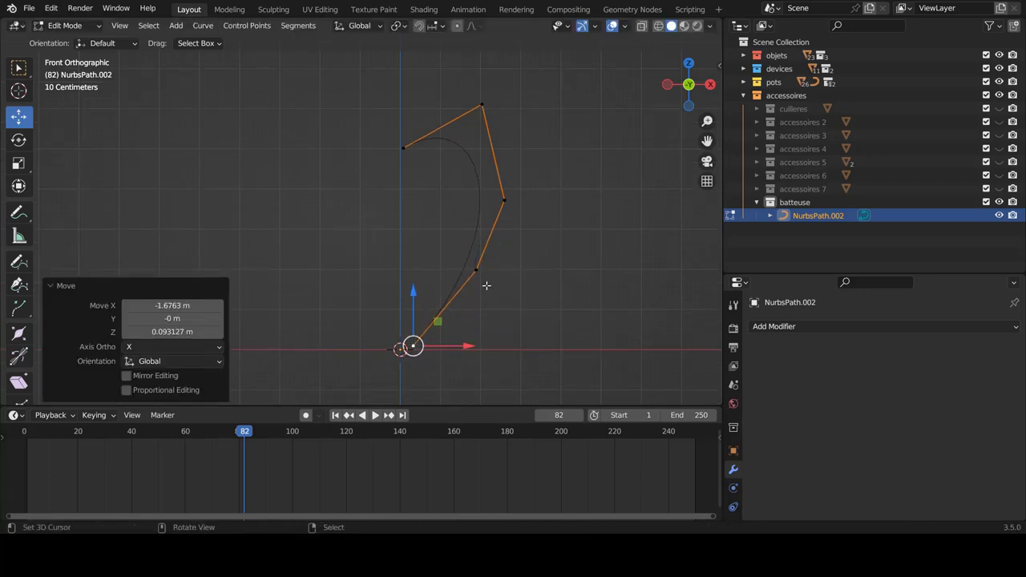
click(478, 270)
key(g)
click(477, 230)
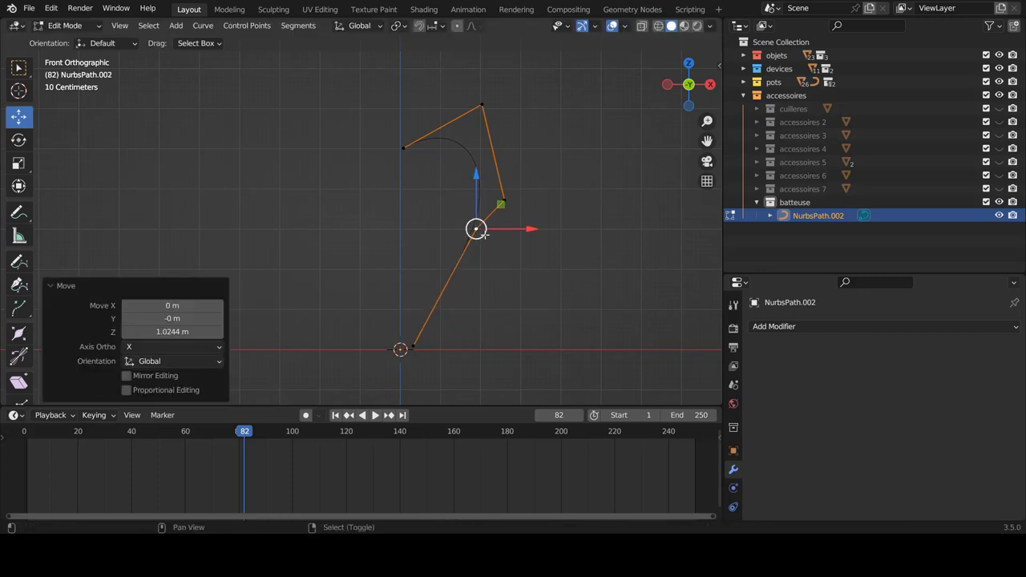
shift+scroll(497, 241, up, 3)
key(g)
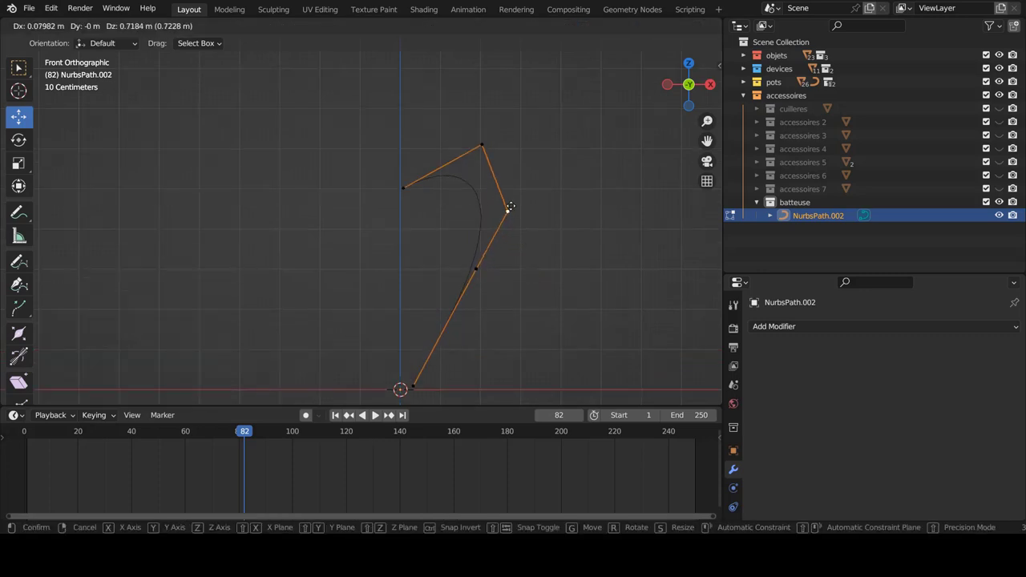
click(553, 192)
click(407, 189)
key(g)
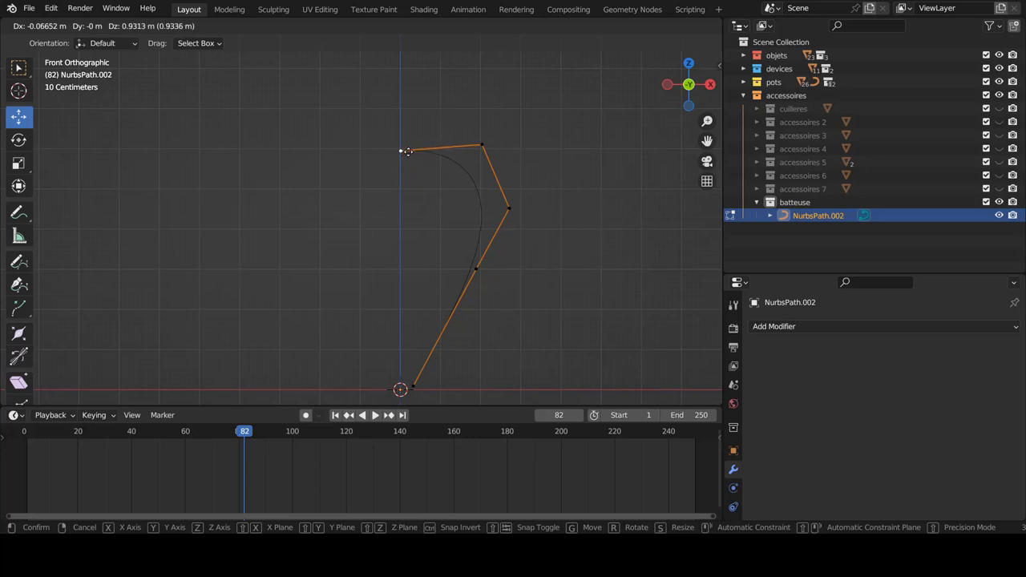
click(407, 152)
- Refine the middle control point, shifting it along X to smooth the half-loop
shift+scroll(413, 169, down, 2)
shift+scroll(481, 200, down, 2)
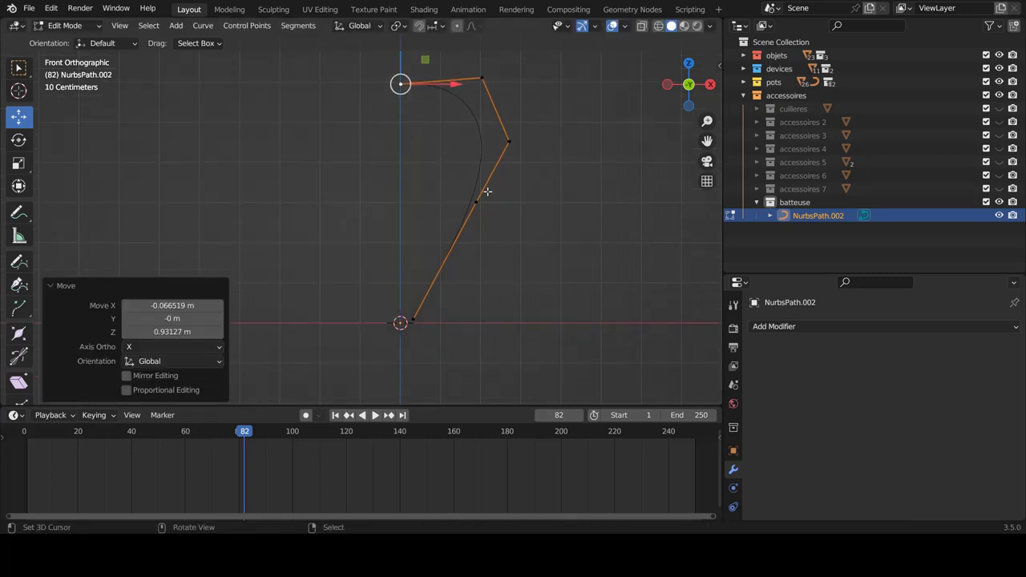
click(476, 201)
key(g)
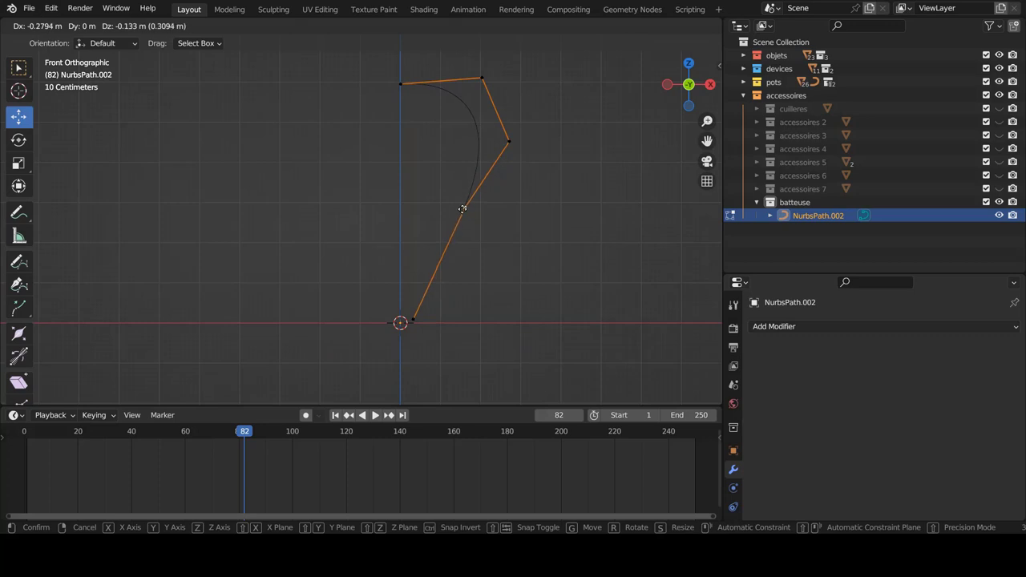
click(462, 210)
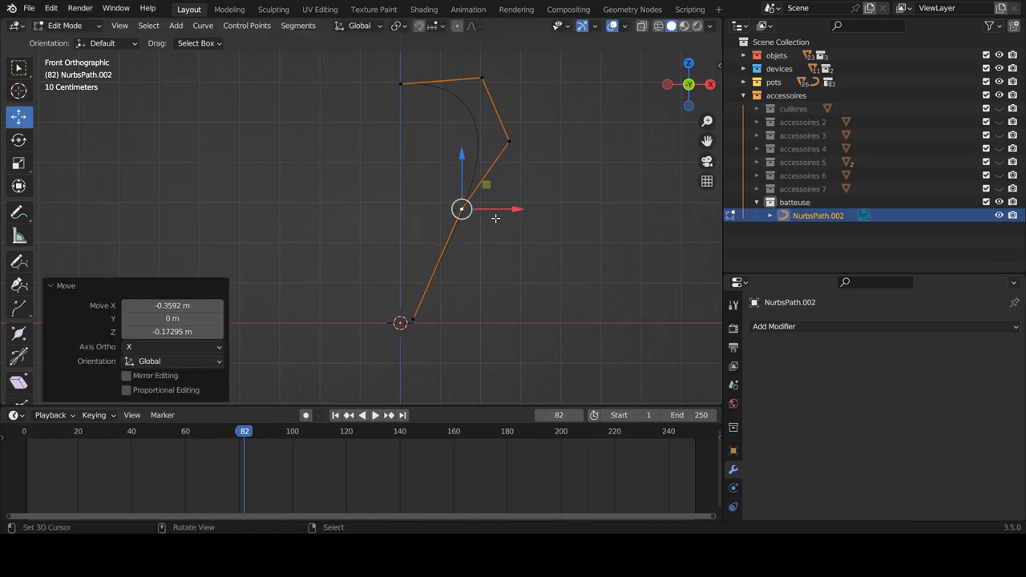
key(Tab)
click(498, 222)
click(472, 222)
key(Tab)
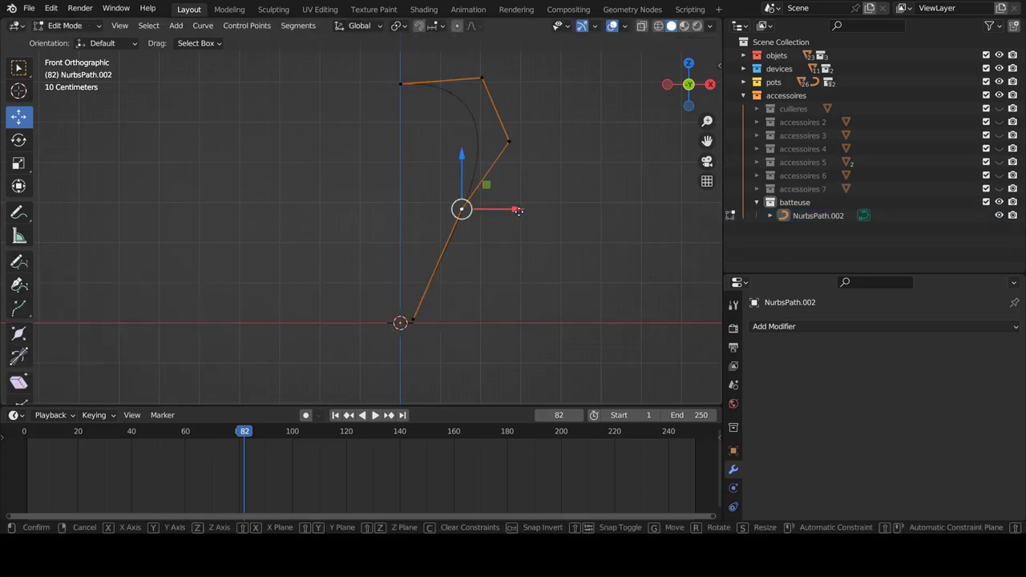
drag(513, 210, 520, 212)
- Return to Object Mode, select the curve and inspect it before going back to front view
key(Tab)
click(506, 276)
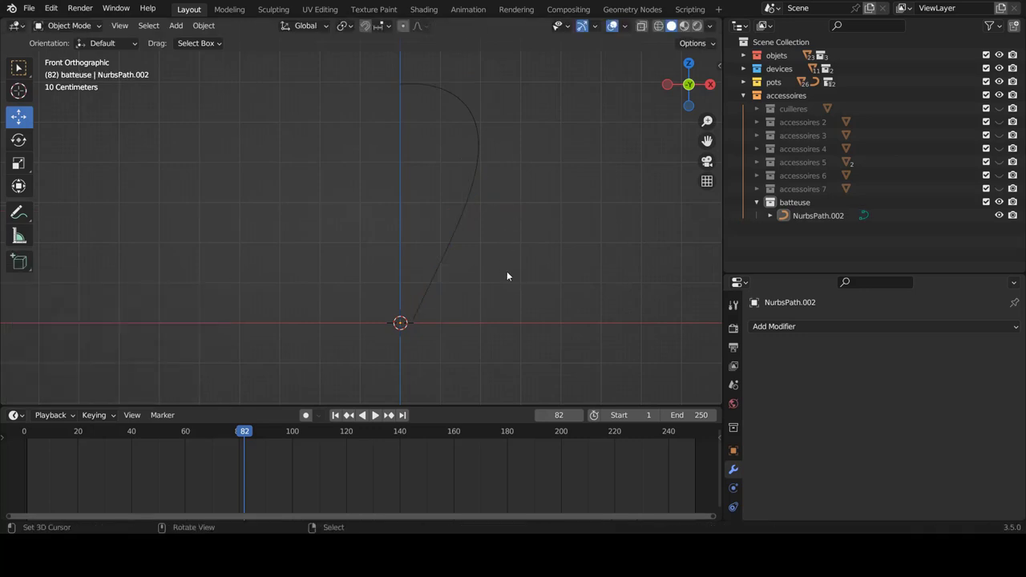
click(470, 196)
mouse_move(516, 173)
middle_down()
mouse_move(529, 192)
mouse_move(413, 188)
mouse_move(389, 201)
mouse_move(543, 197)
mouse_move(408, 306)
middle_up()
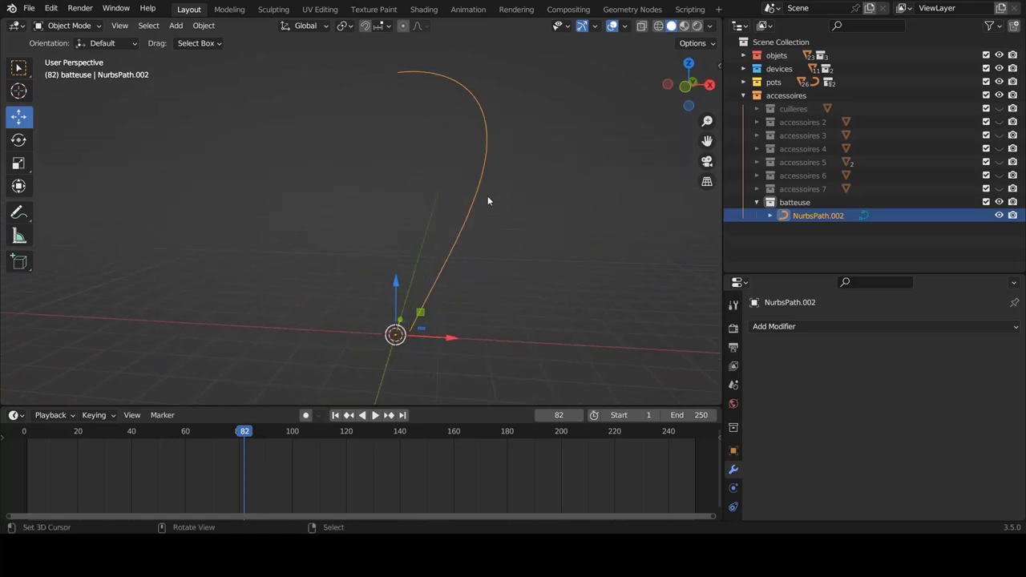
key(KP_1)
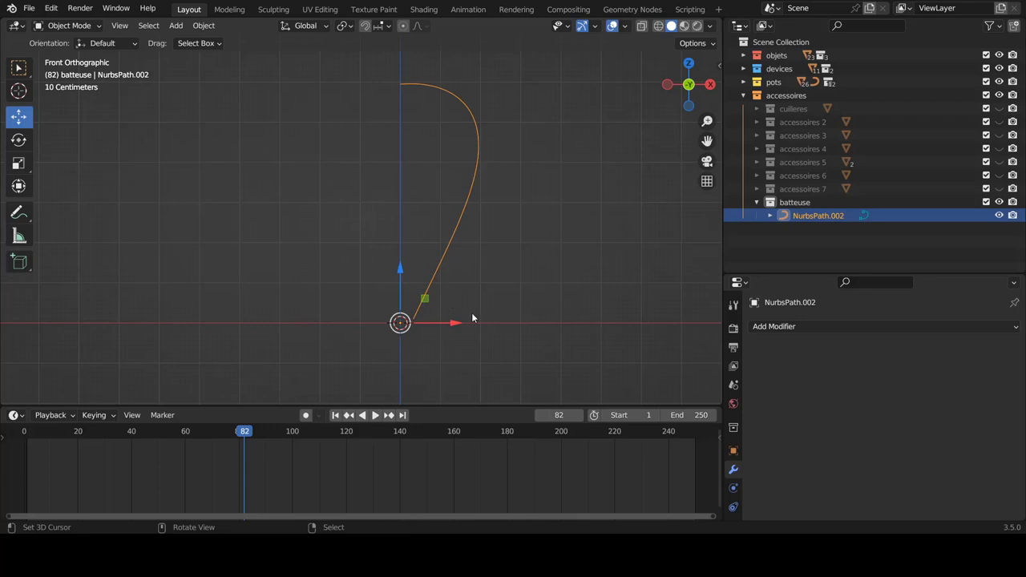
- Set the curve's Bevel Depth to about 0.19 m to make a round tube
drag(757, 271, 758, 239)
click(732, 488)
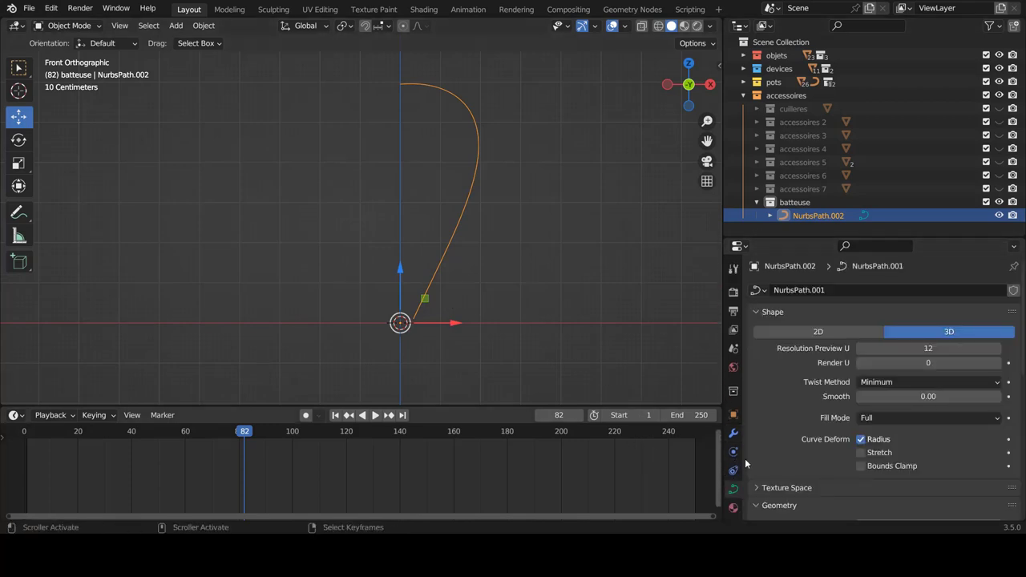
scroll(779, 415, down, 3)
scroll(777, 414, down, 2)
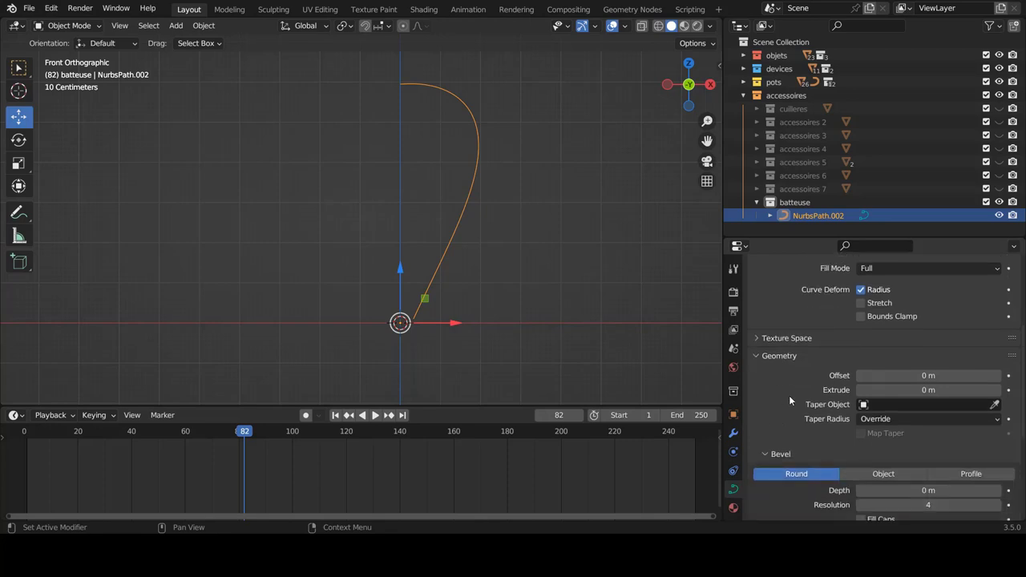
scroll(795, 385, down, 2)
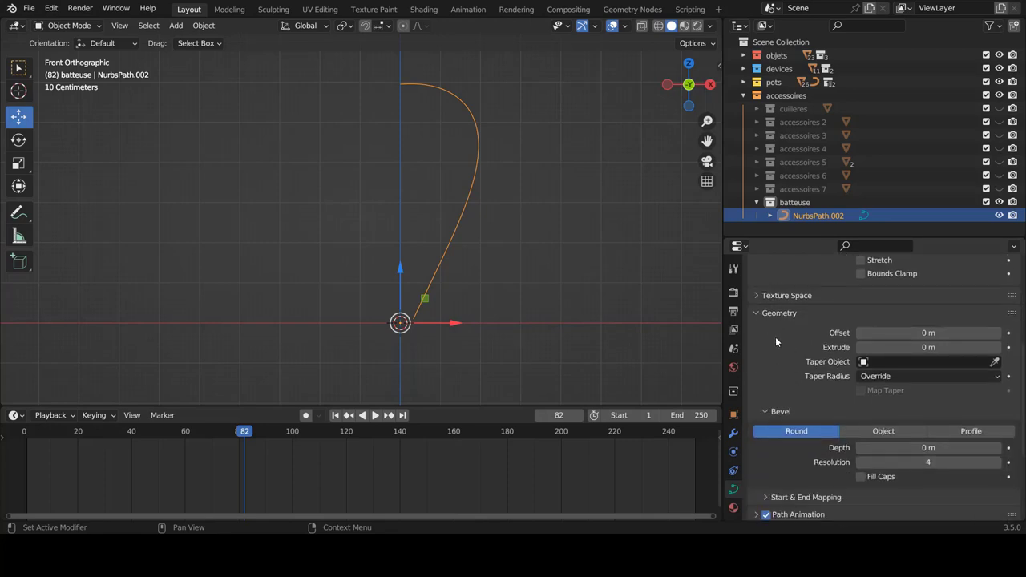
scroll(777, 343, down, 2)
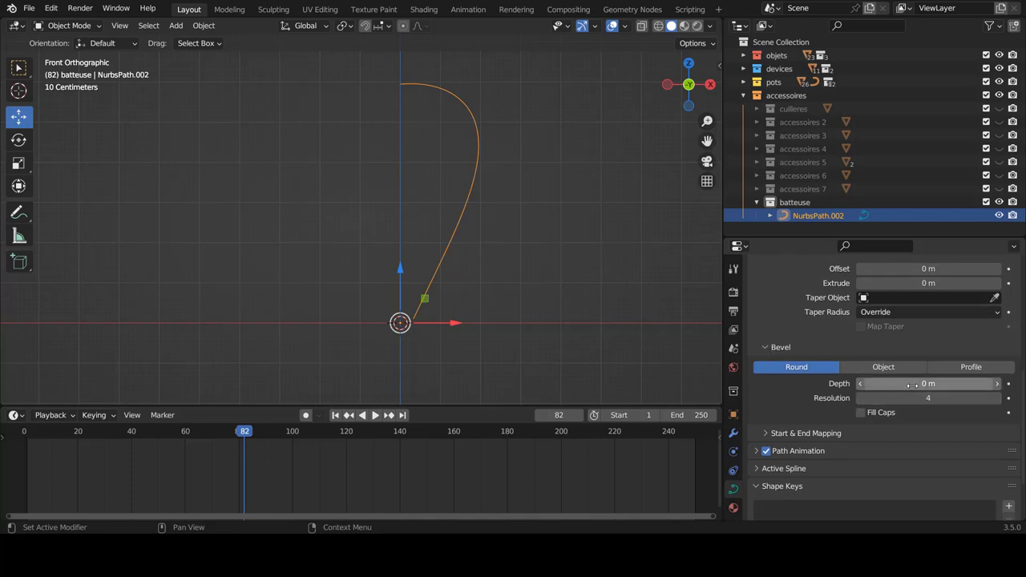
drag(912, 386, 952, 386)
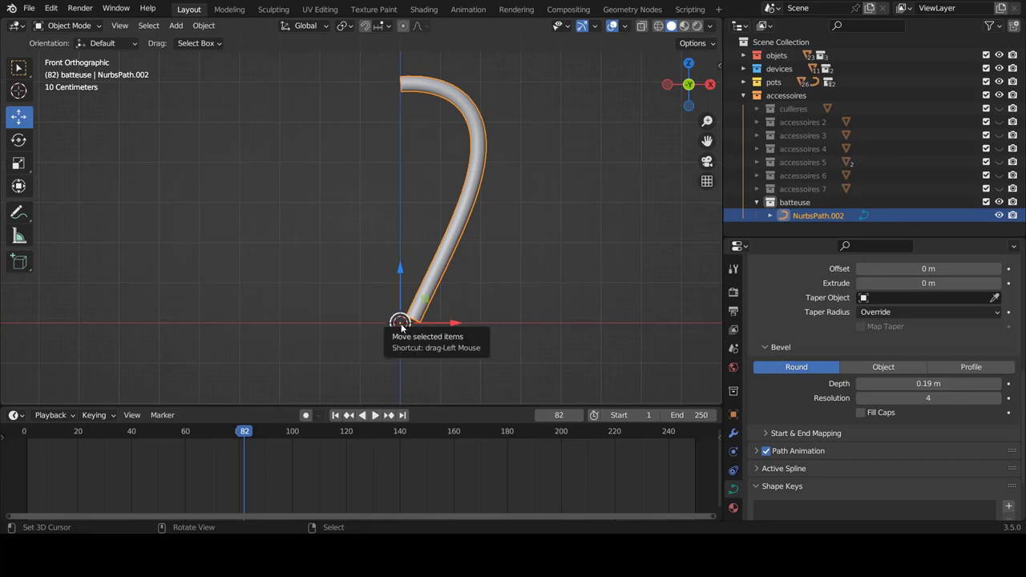
click(734, 434)
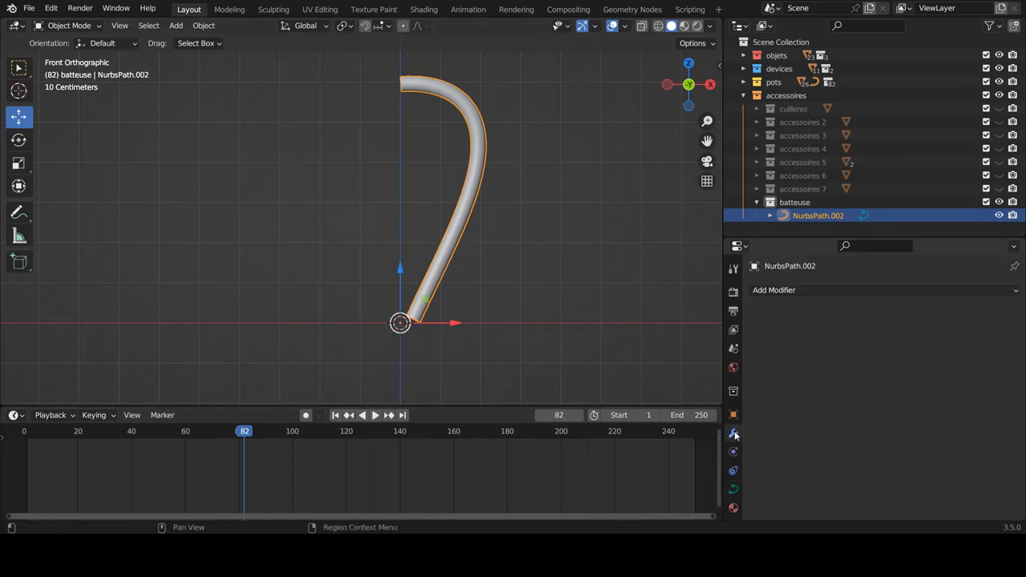
- Add a Mirror modifier on X to close the tube into a teardrop loop
click(794, 293)
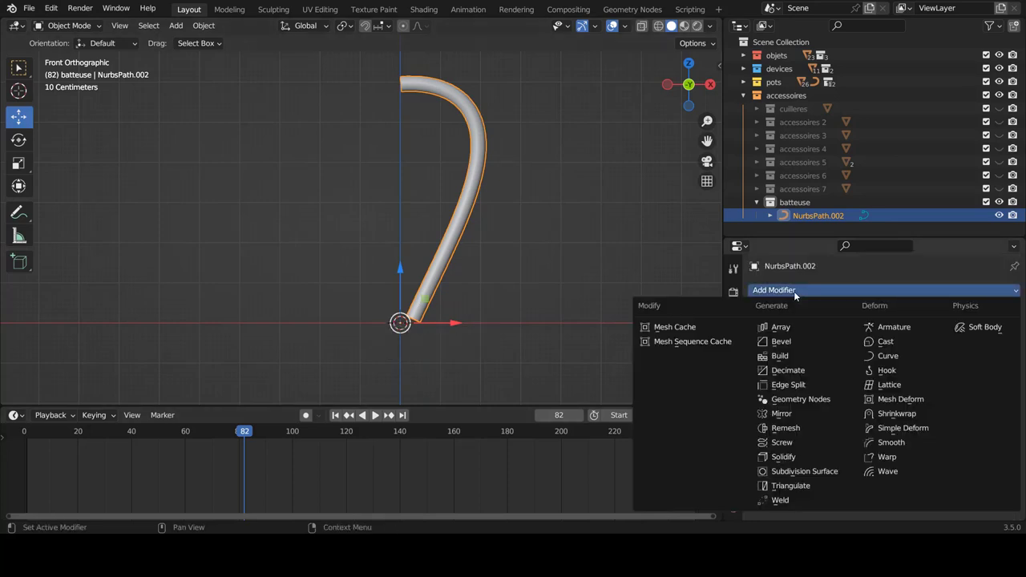
click(797, 417)
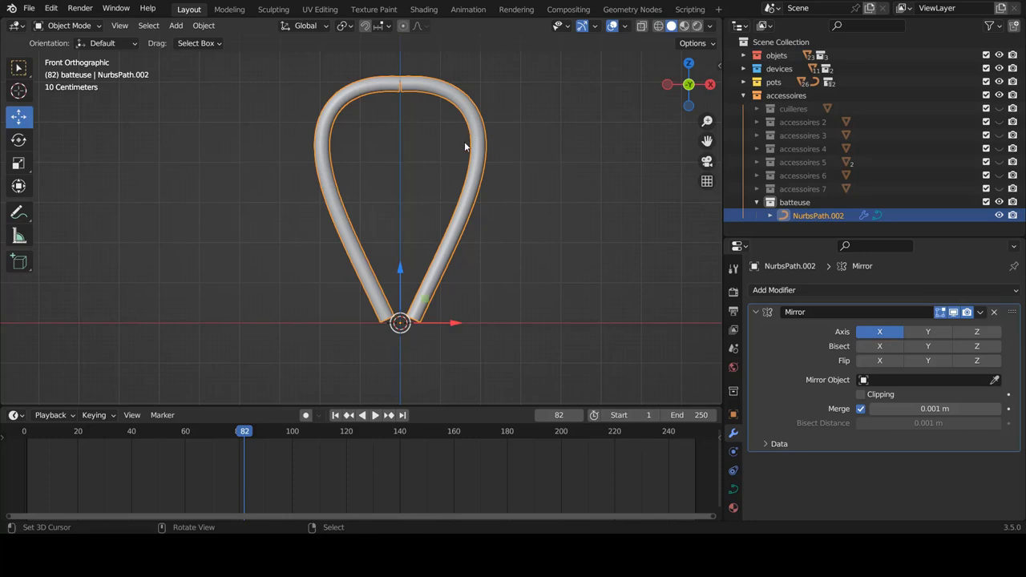
key(Tab)
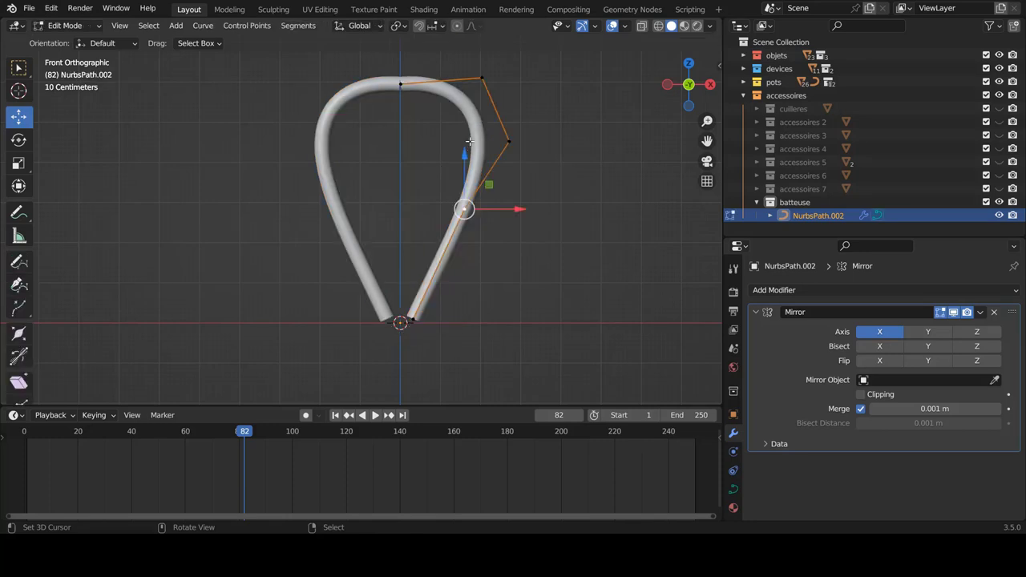
shift+middle_drag(469, 141, 469, 180)
- Raise the top centre and upper-right control points to round the top joint
click(400, 122)
drag(400, 123, 399, 103)
click(481, 119)
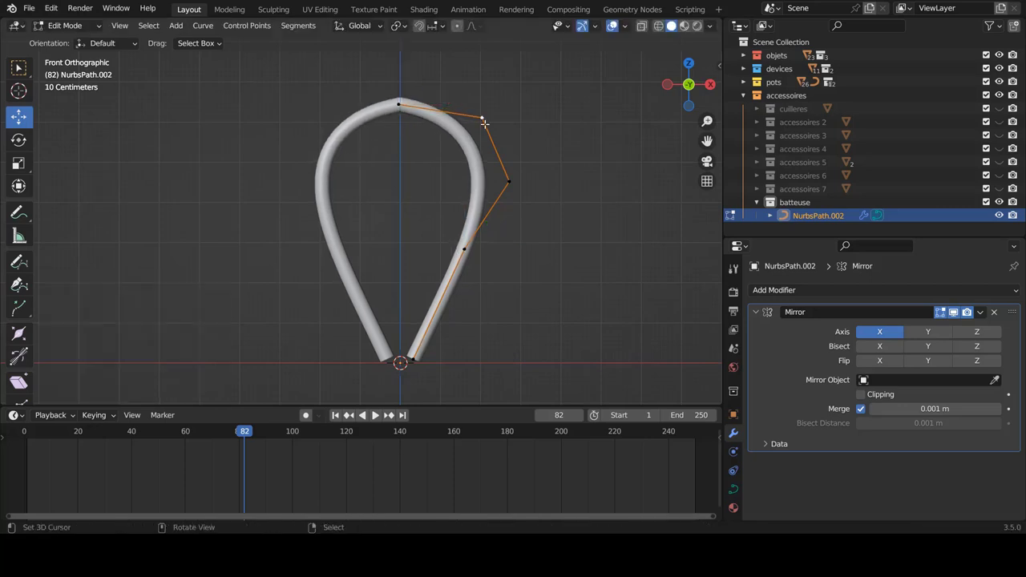
drag(484, 122, 478, 97)
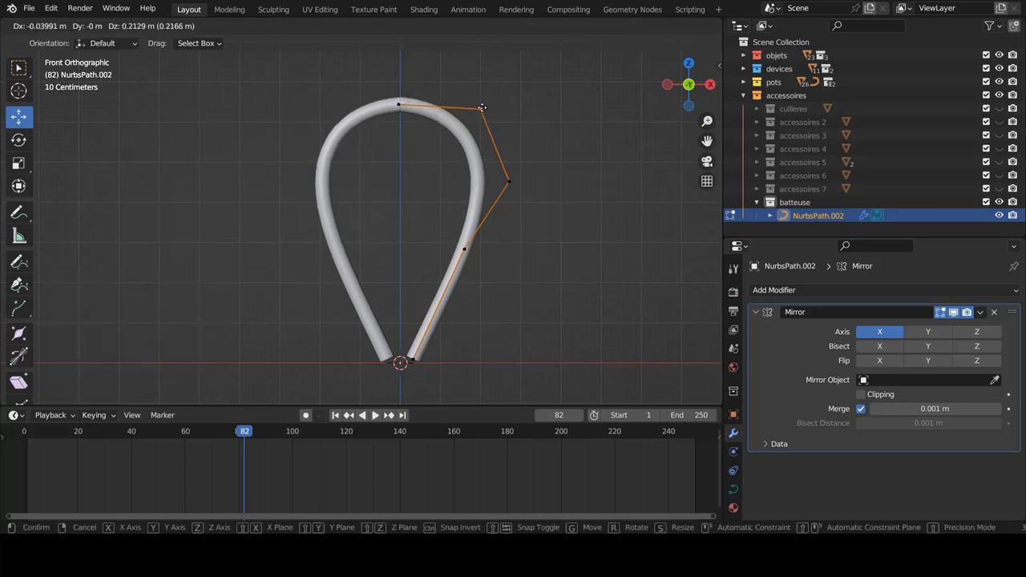
click(417, 102)
drag(416, 103, 417, 97)
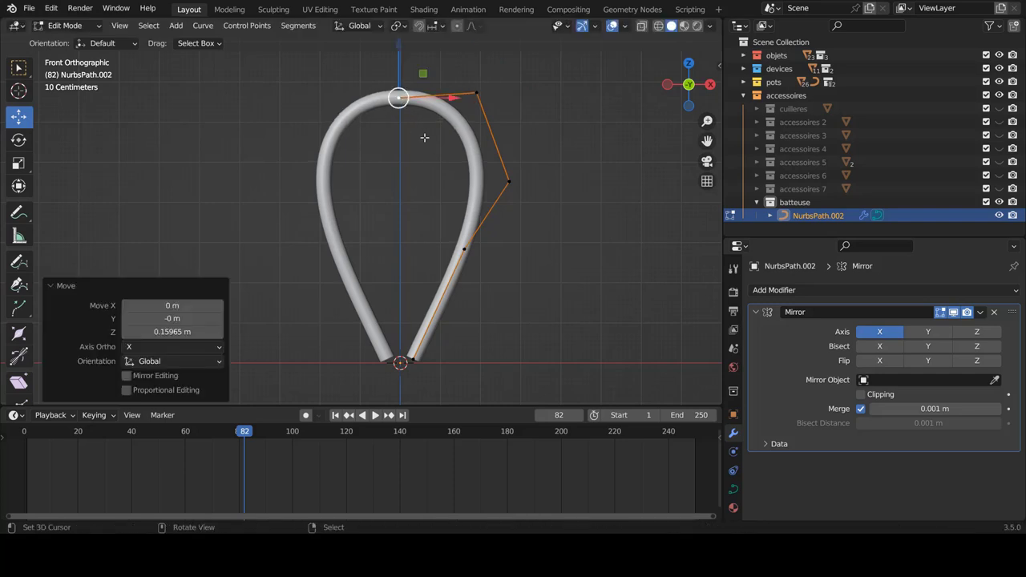
- In Top view, duplicate the loop in place and rotate the copy about 90°
key(Tab)
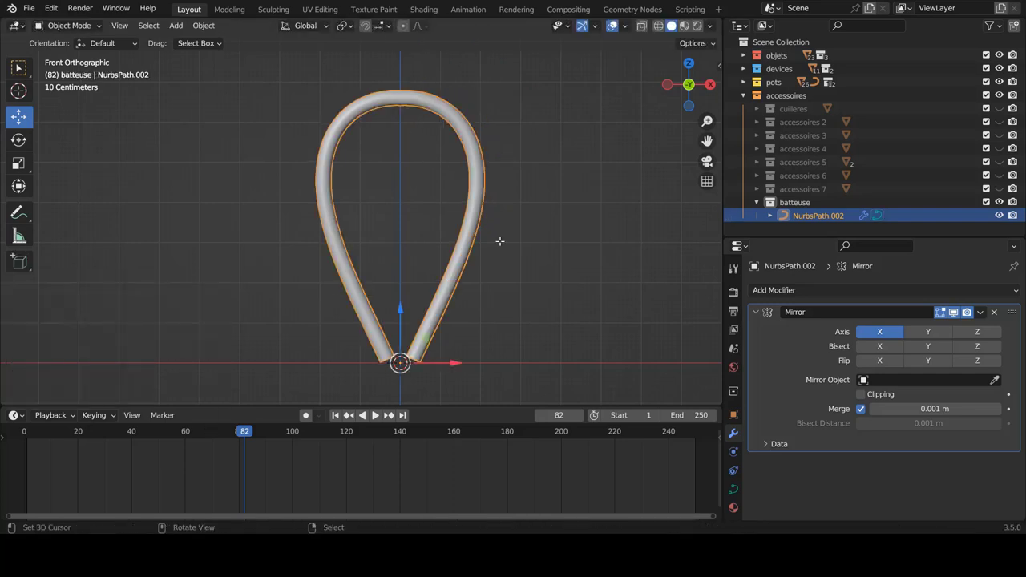
click(498, 241)
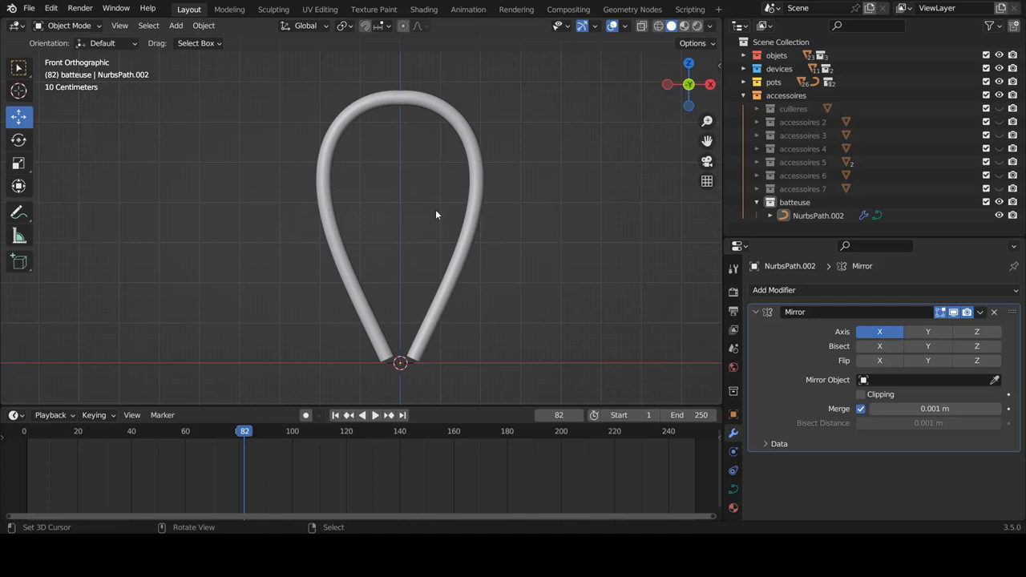
click(447, 117)
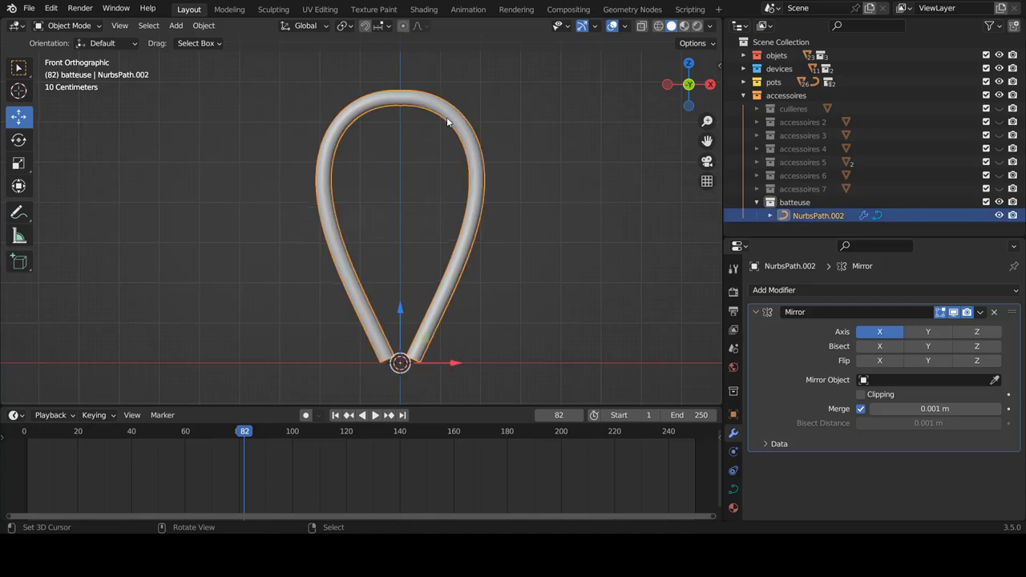
key(KP_7)
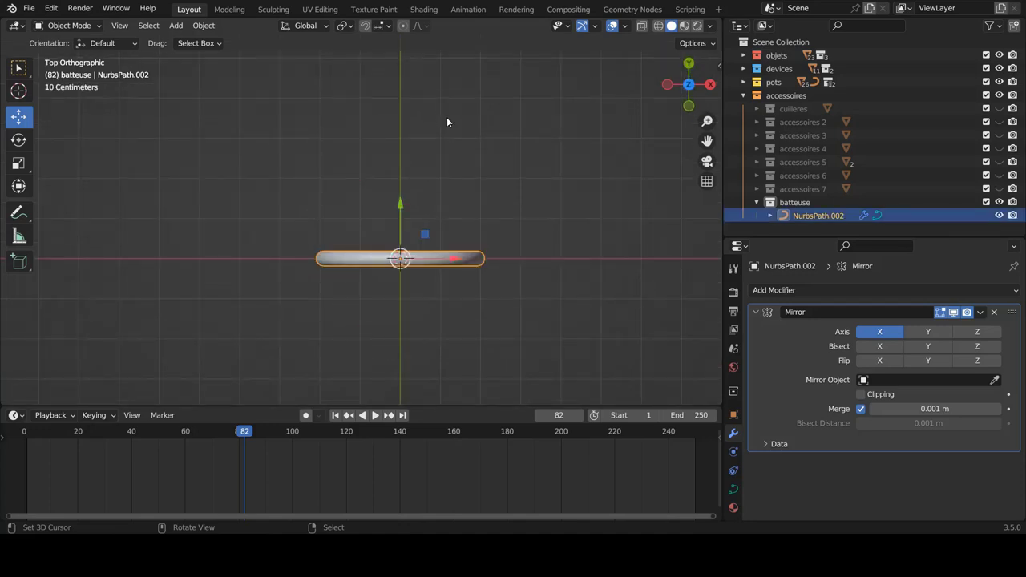
key(shift+d)
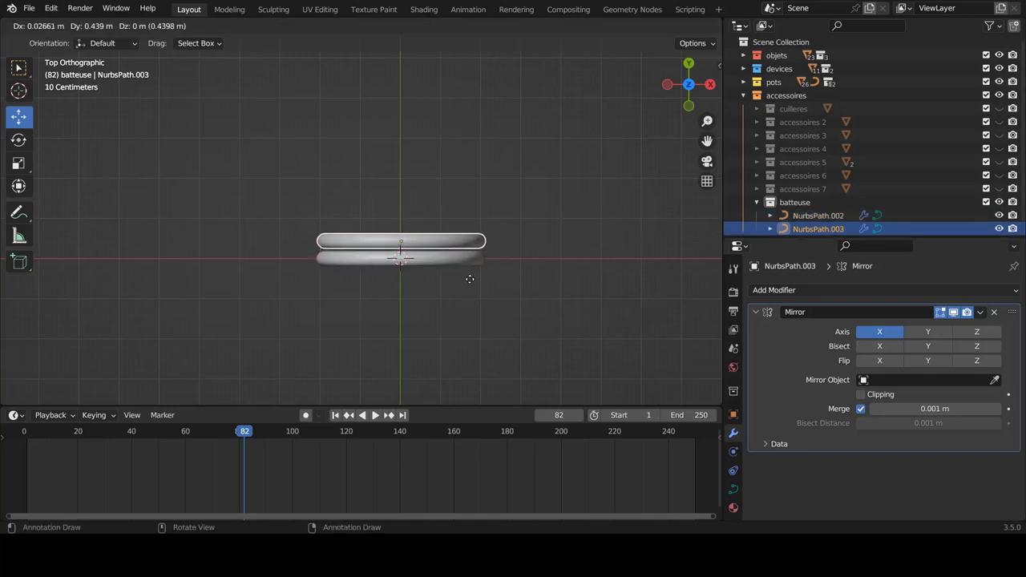
key(Escape)
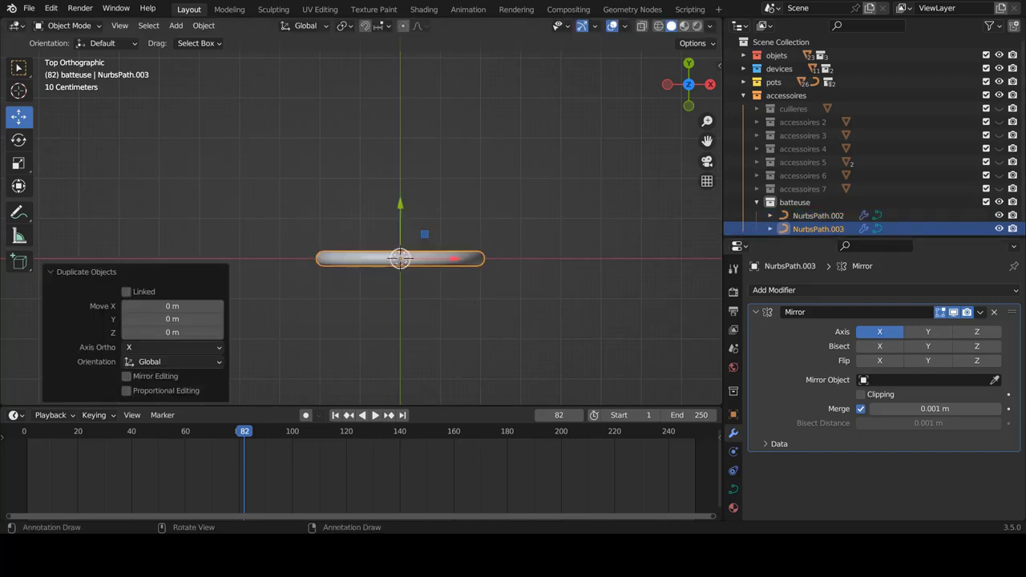
key(r)
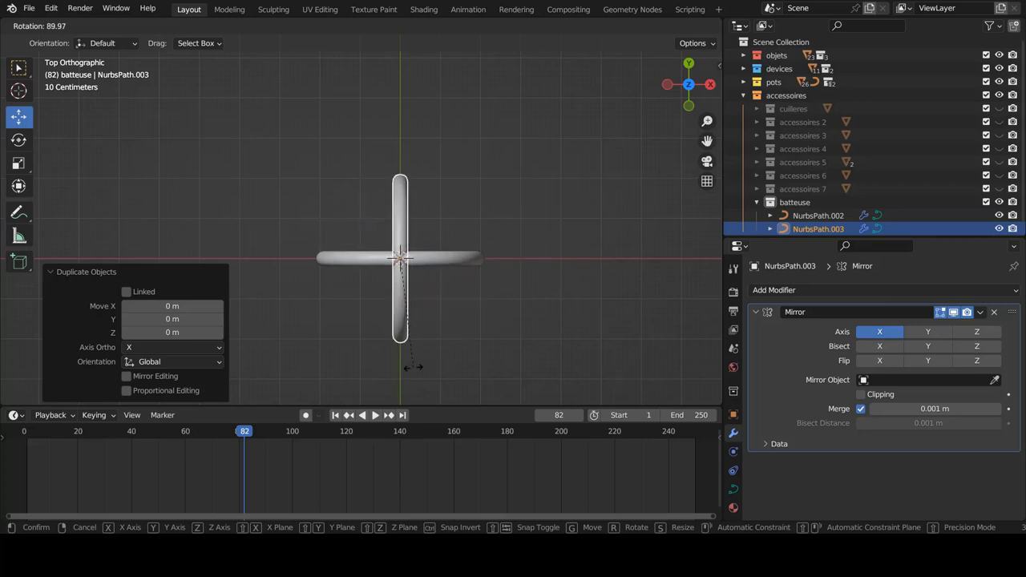
click(416, 371)
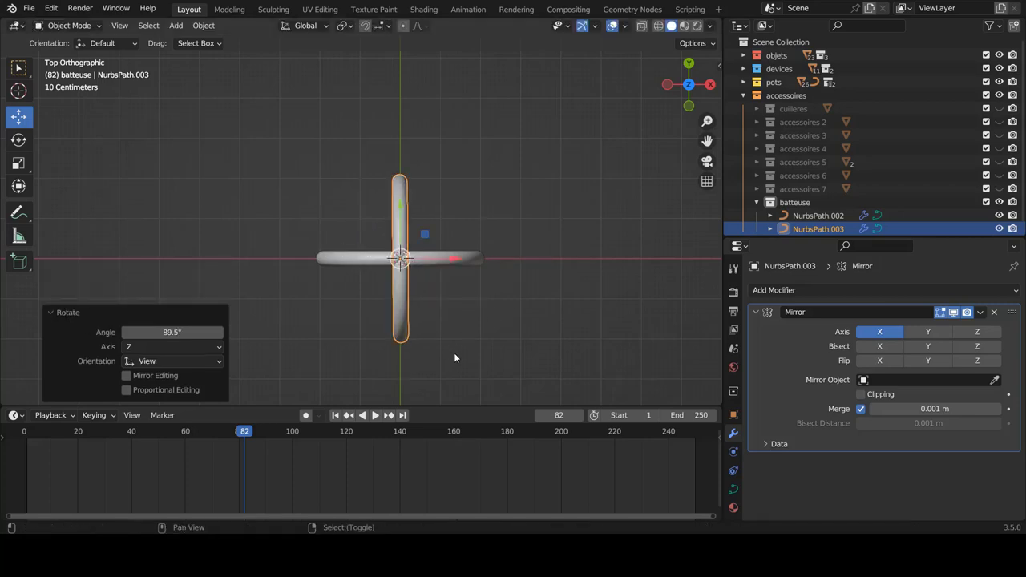
- Duplicate the loop again and rotate the third copy about -44°
key(shift+d)
key(Escape)
key(r)
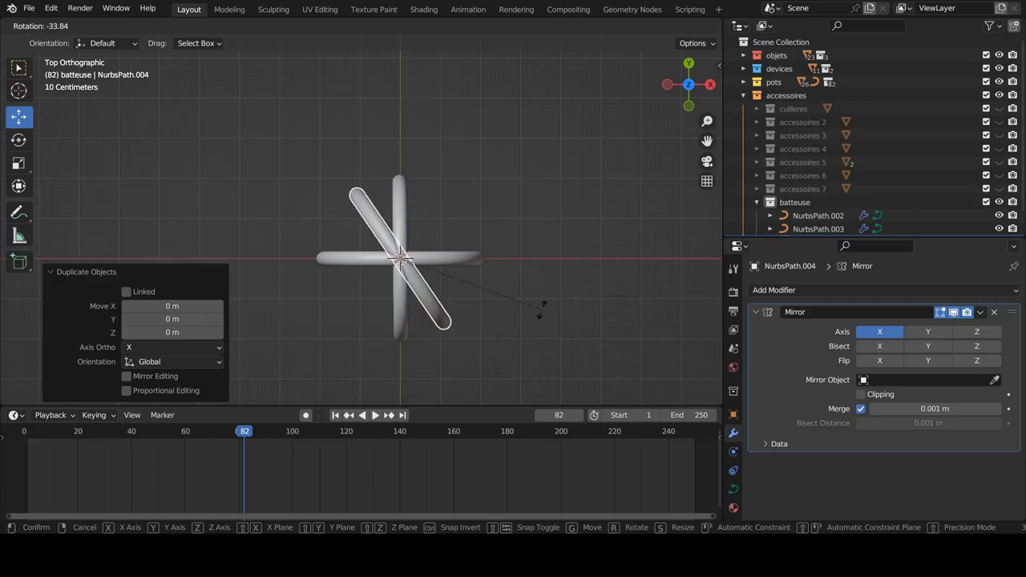
click(559, 286)
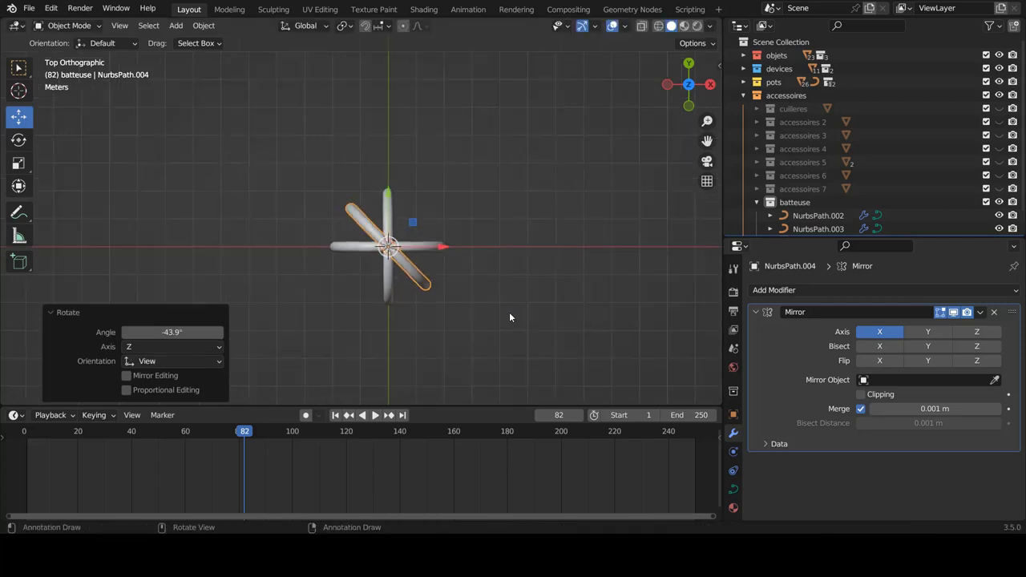
mouse_move(509, 311)
middle_down()
mouse_move(517, 200)
mouse_move(493, 170)
mouse_move(488, 201)
mouse_move(501, 199)
middle_up()
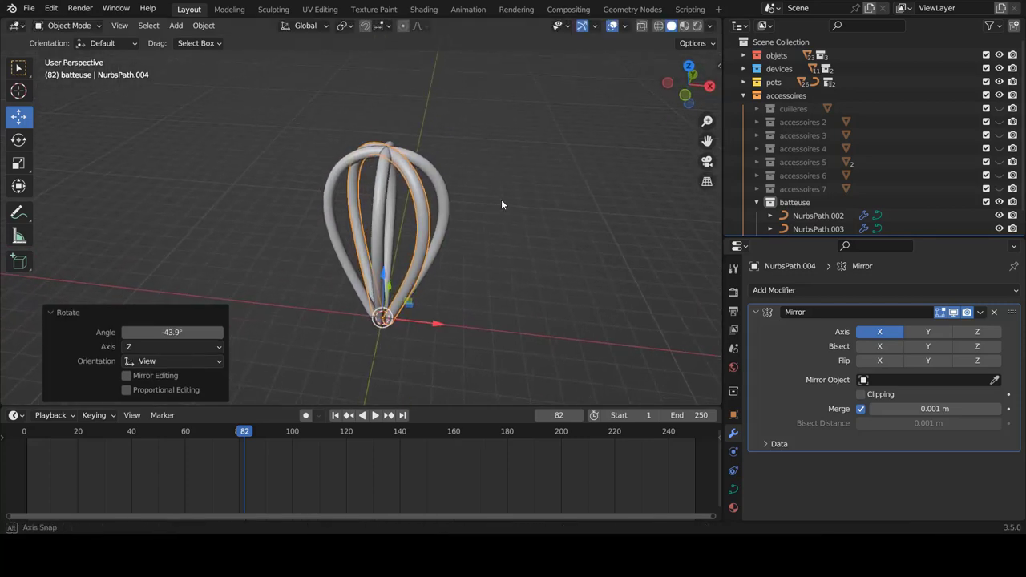
scroll(501, 198, up, 2)
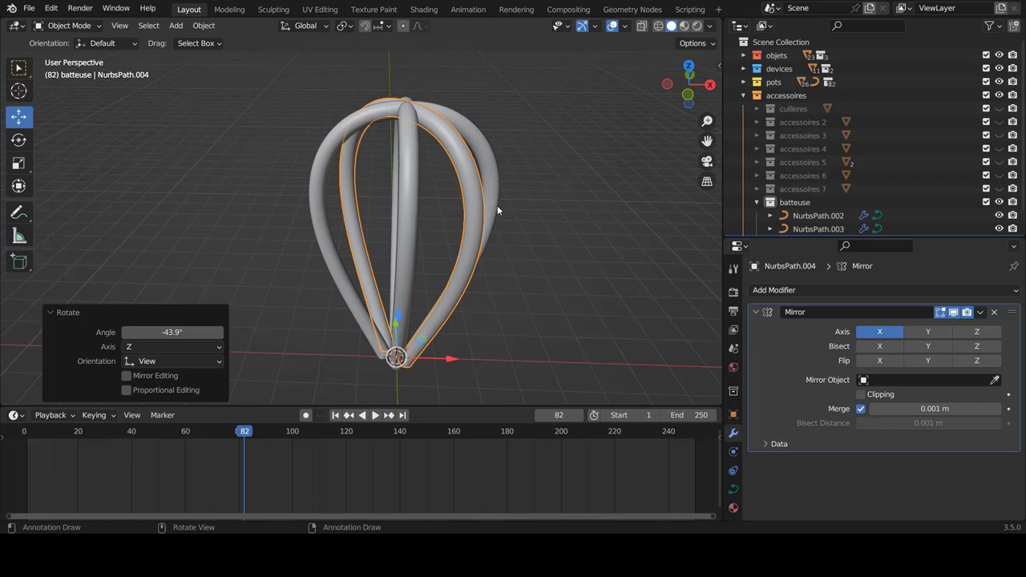
click(733, 488)
- Raise NurbsPath.004's Bevel Depth to 0.234 m and find the loops still thin
scroll(796, 452, down, 2)
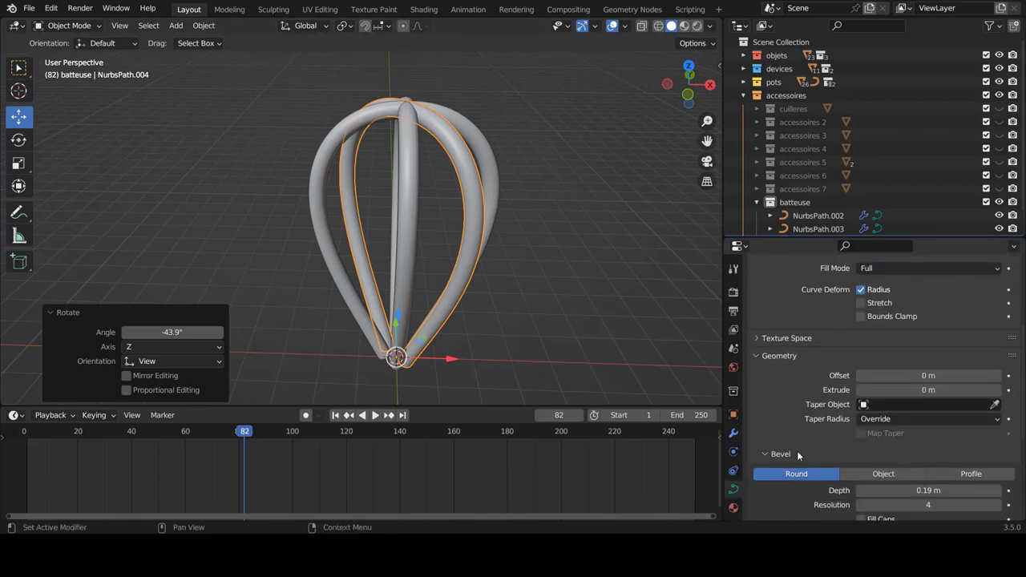
scroll(796, 452, down, 3)
mouse_move(928, 426)
mouse_down()
mouse_move(956, 426)
mouse_move(922, 426)
mouse_move(934, 427)
mouse_up()
mouse_move(486, 294)
middle_down()
mouse_move(456, 298)
mouse_move(480, 180)
middle_up()
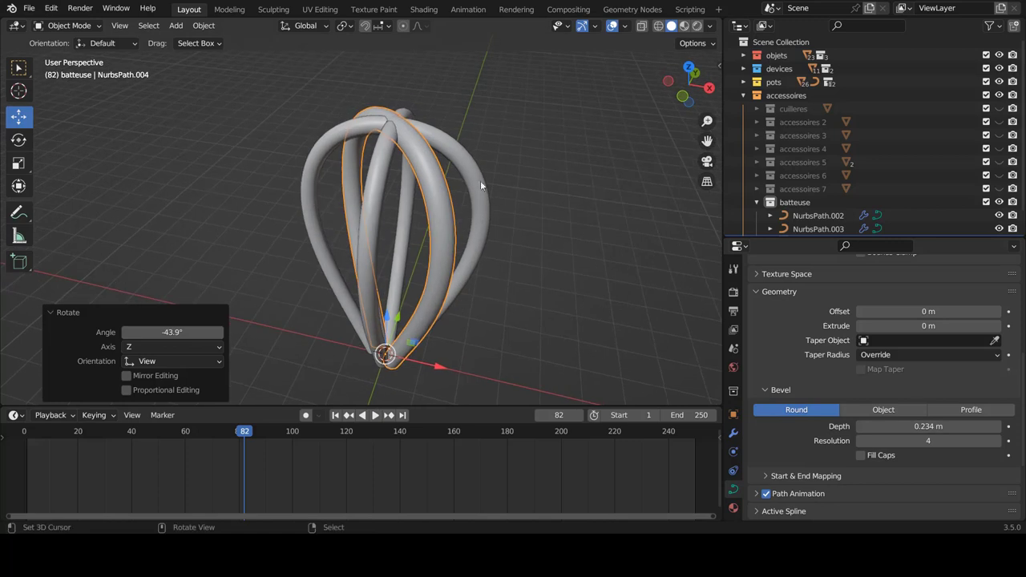
click(473, 176)
click(370, 176)
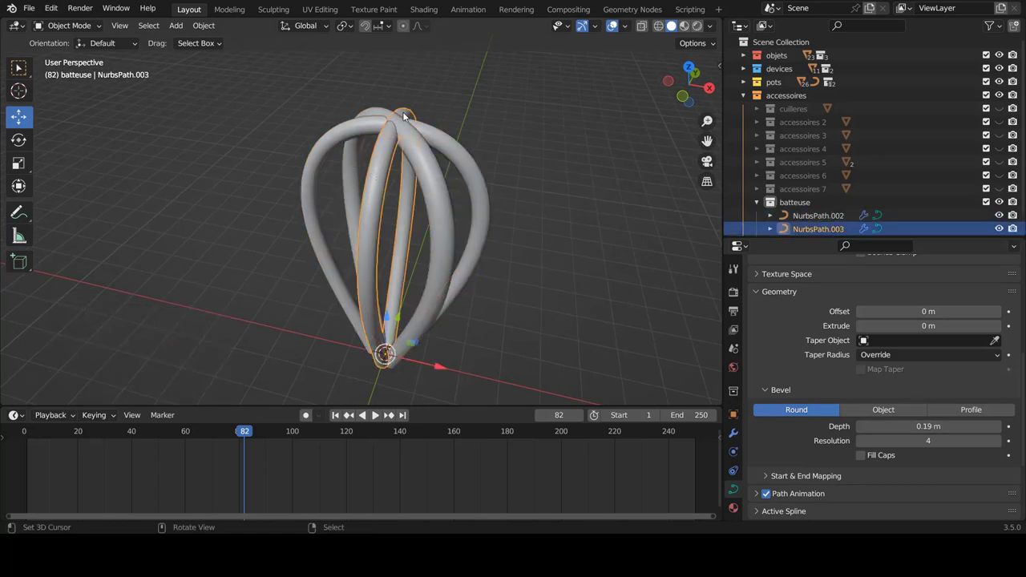
click(440, 206)
click(383, 251)
mouse_move(448, 222)
middle_down()
mouse_move(472, 198)
mouse_move(452, 175)
middle_up()
click(451, 175)
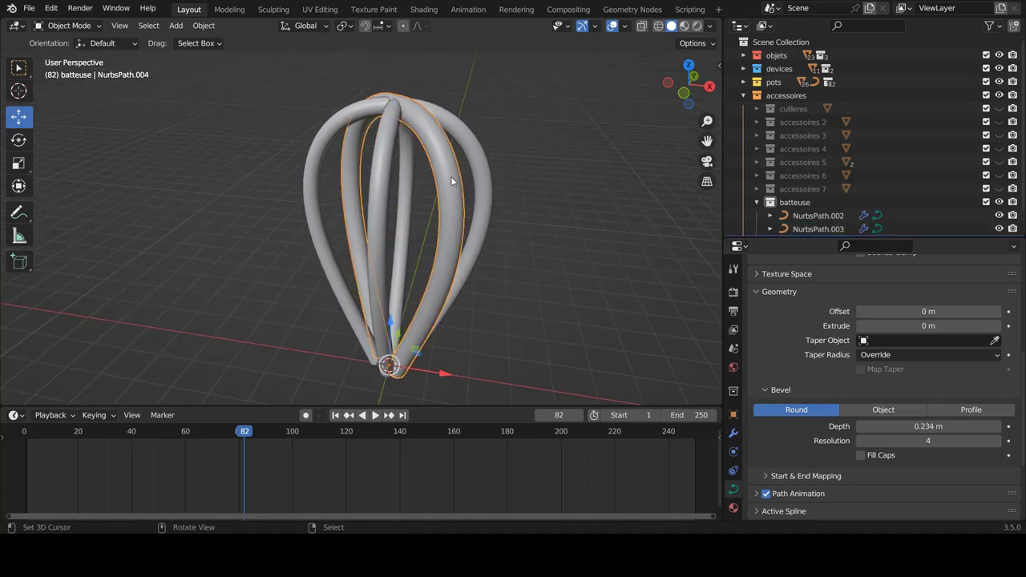
- Enter 0.234 m as NurbsPath.002's Bevel Depth
click(933, 426)
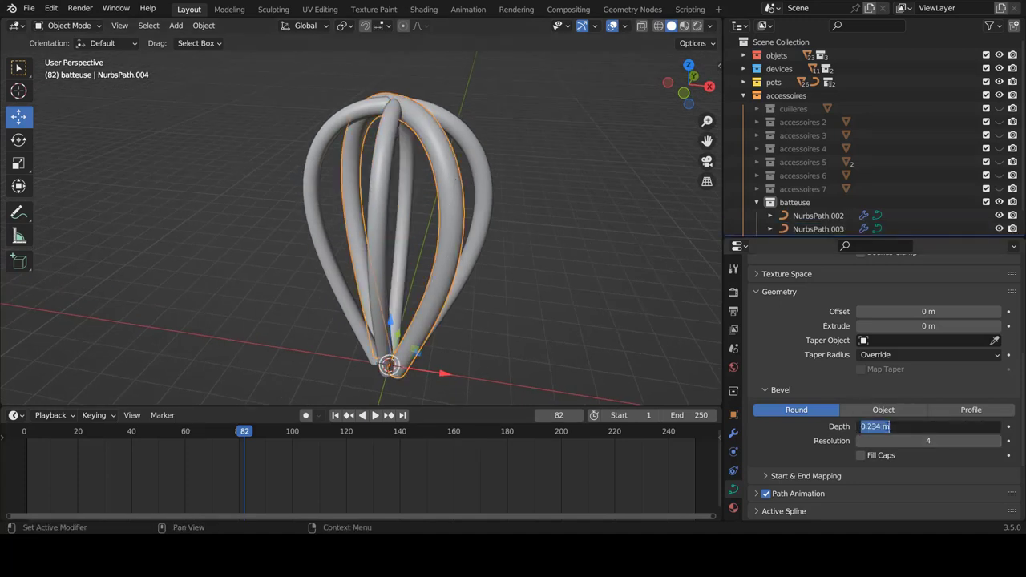
text(0.19)
key(Return)
middle_drag(540, 368, 454, 187)
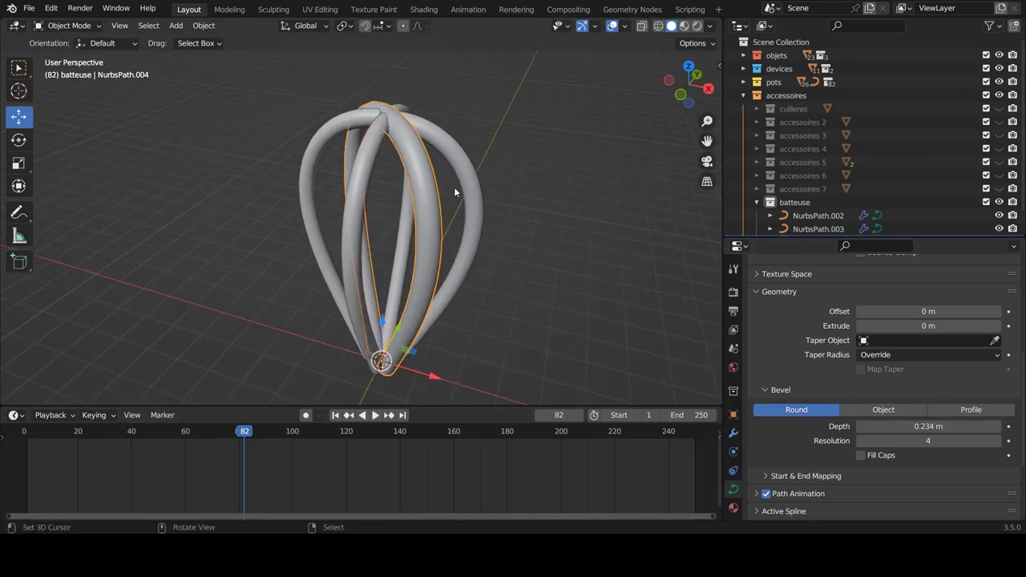
click(464, 176)
click(928, 426)
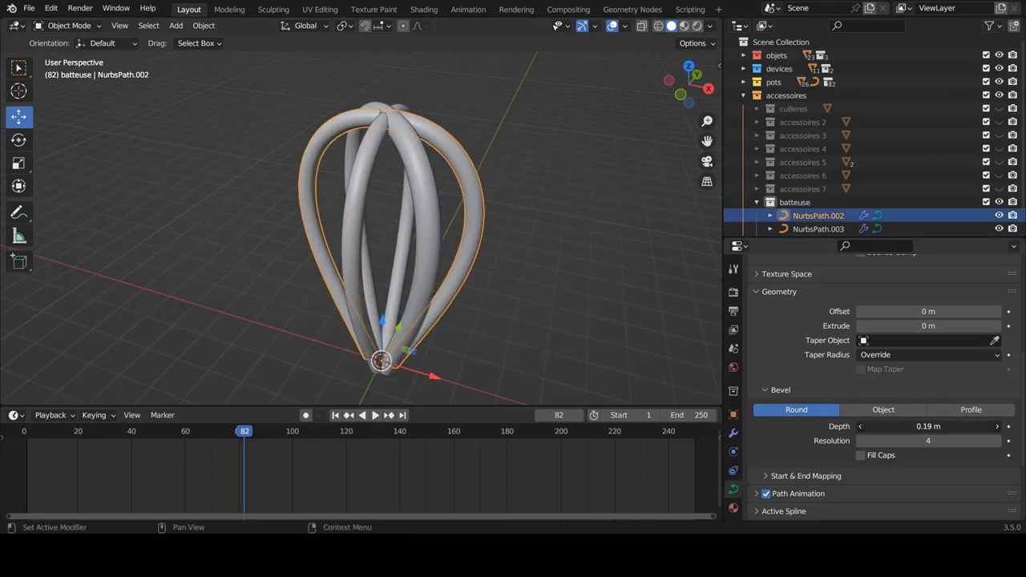
text(0.234 m)
key(Return)
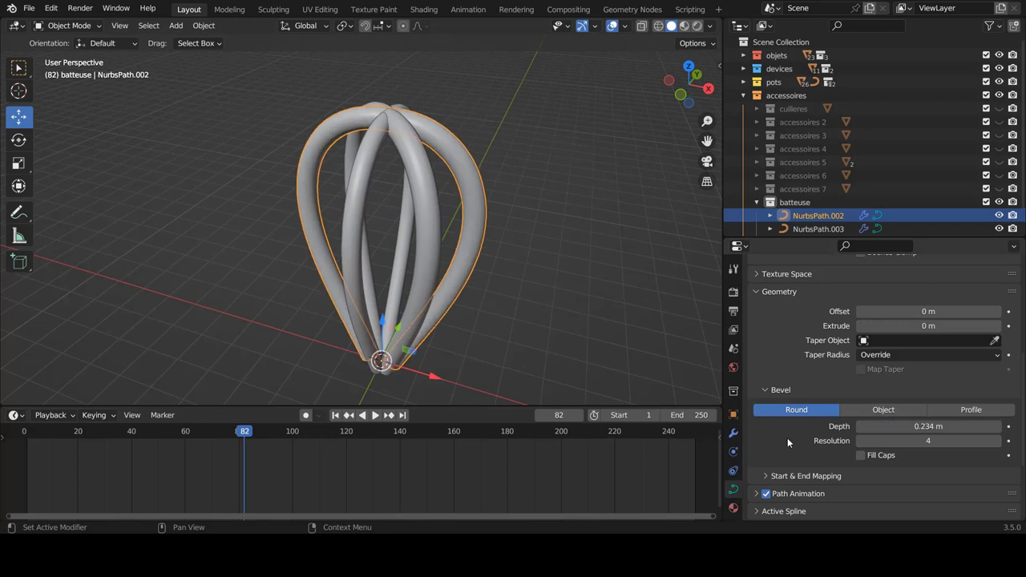
- Enter 0.234 m as NurbsPath.003's Bevel Depth and view the whole whisk
click(345, 227)
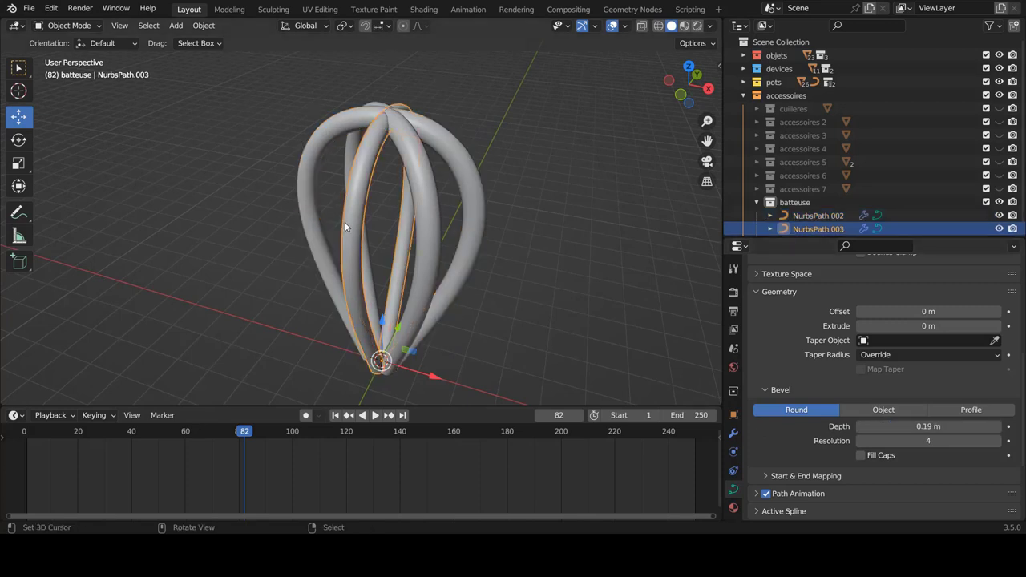
click(944, 426)
text(0.234 m)
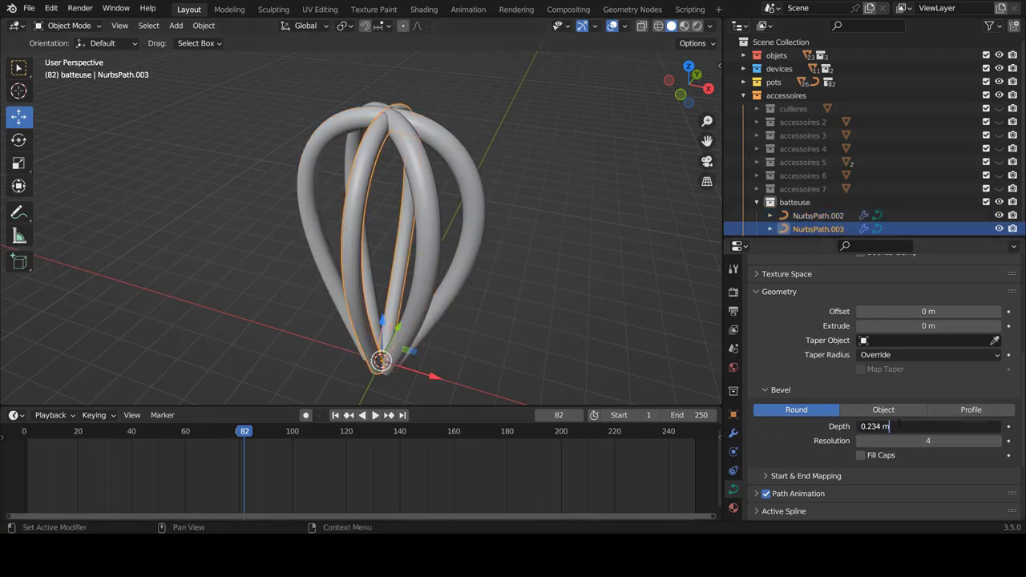
key(Return)
mouse_move(417, 265)
middle_down()
mouse_move(452, 238)
mouse_move(276, 209)
middle_up()
click(452, 238)
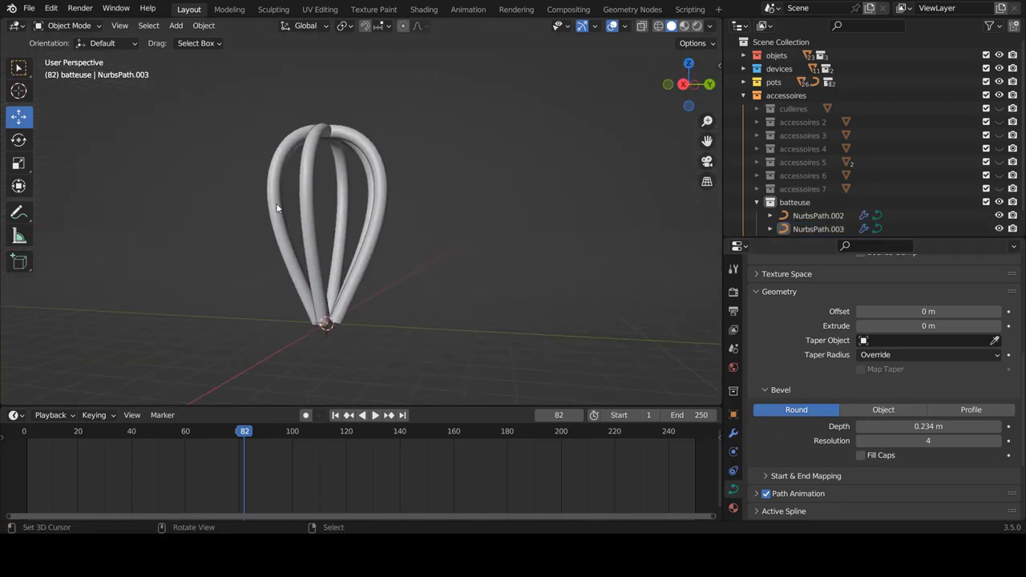
- Look around the whisk from front, side and above, settling in a zoomed Top view
key(KP_1)
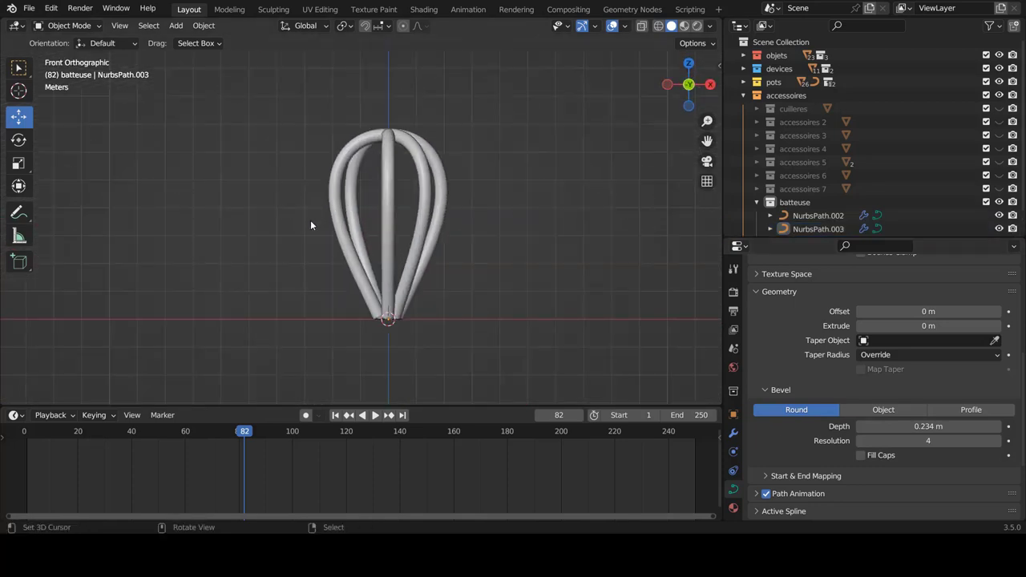
middle_drag(393, 181, 383, 227)
key(KP_1)
key(KP_3)
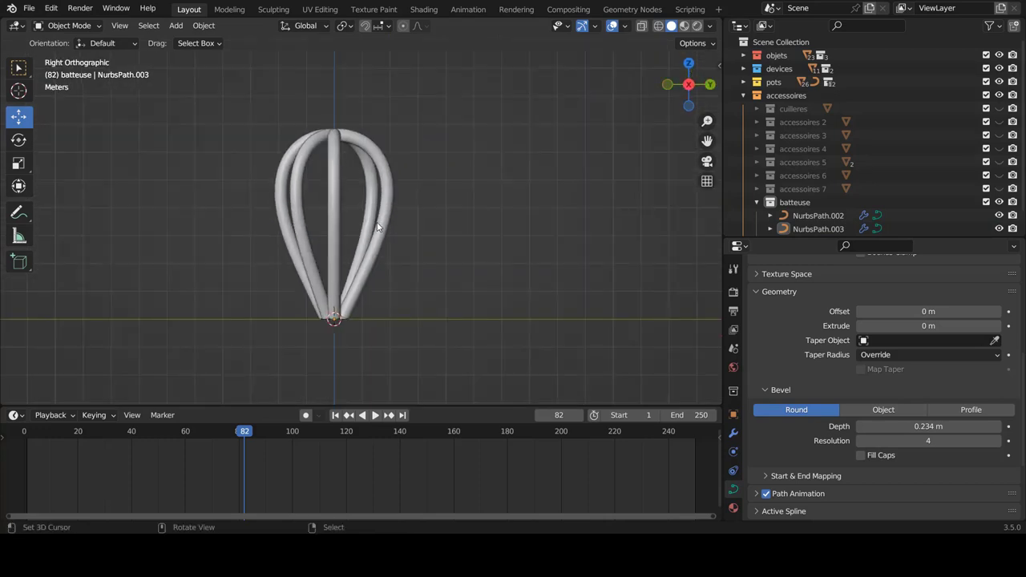
middle_drag(378, 227, 385, 236)
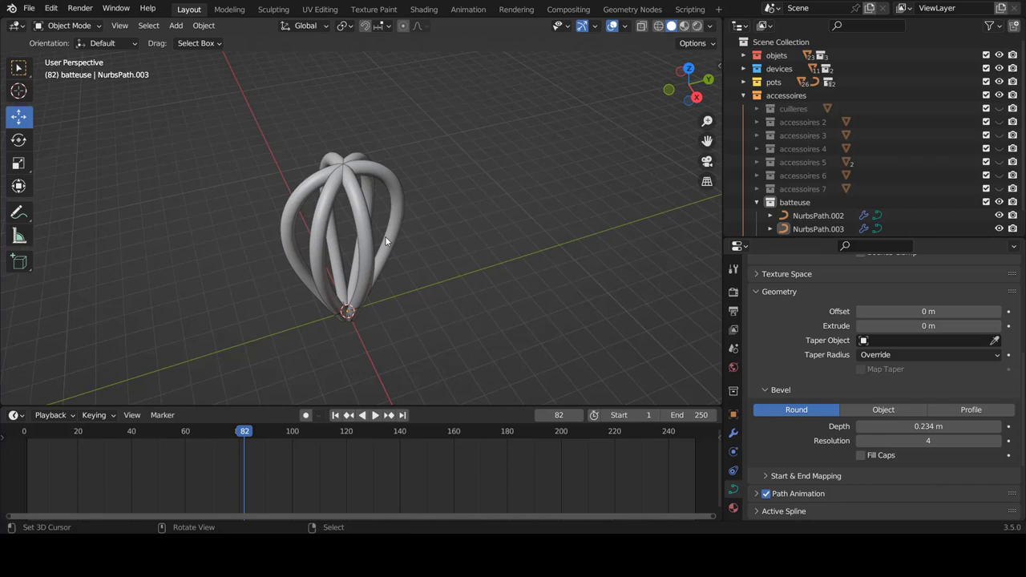
key(KP_7)
scroll(395, 243, up, 3)
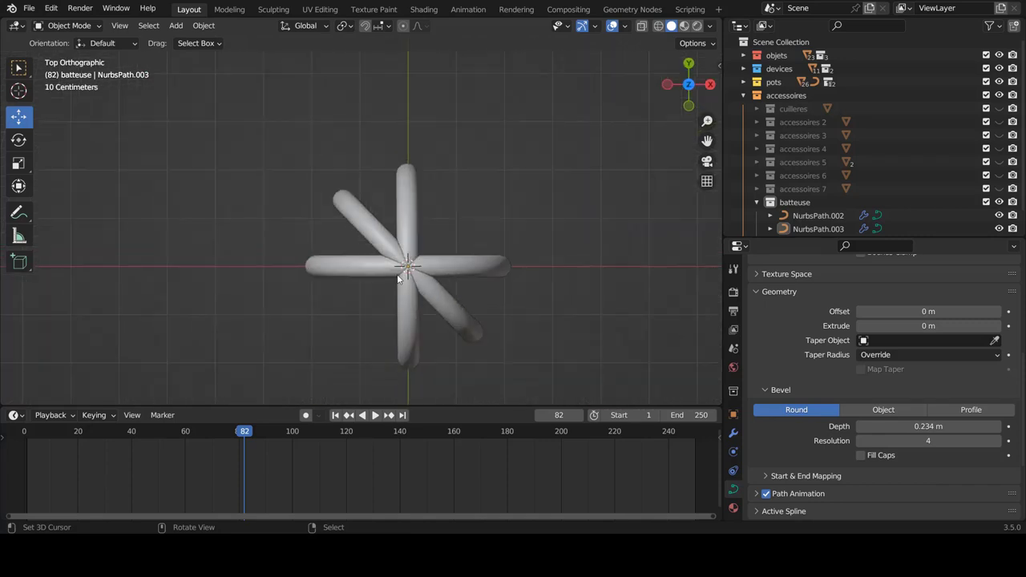
- Duplicate a lower-right loop and rotate it -91.2° into the gap, then return to Front view
click(436, 300)
key(shift+d)
key(Escape)
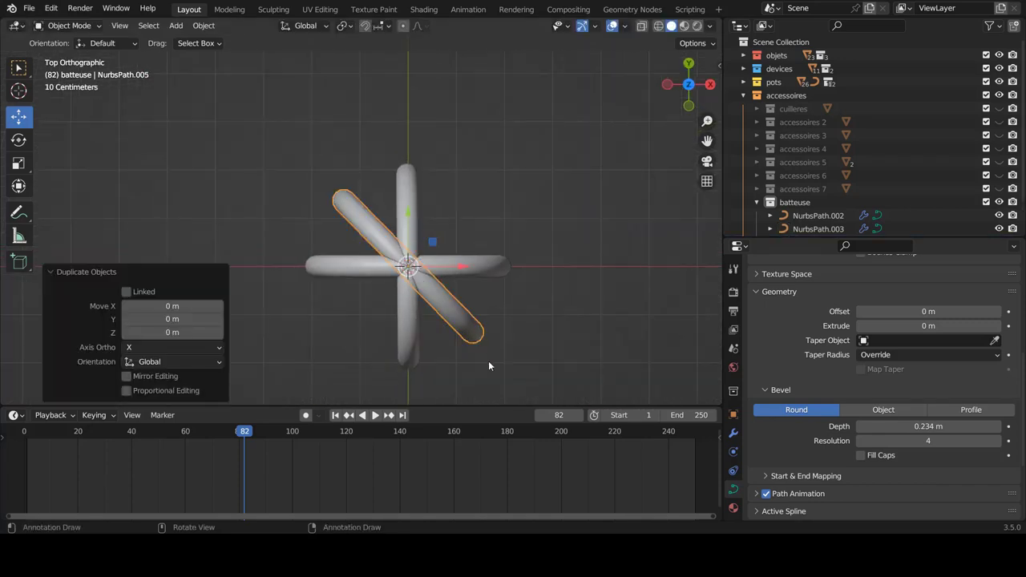
key(r)
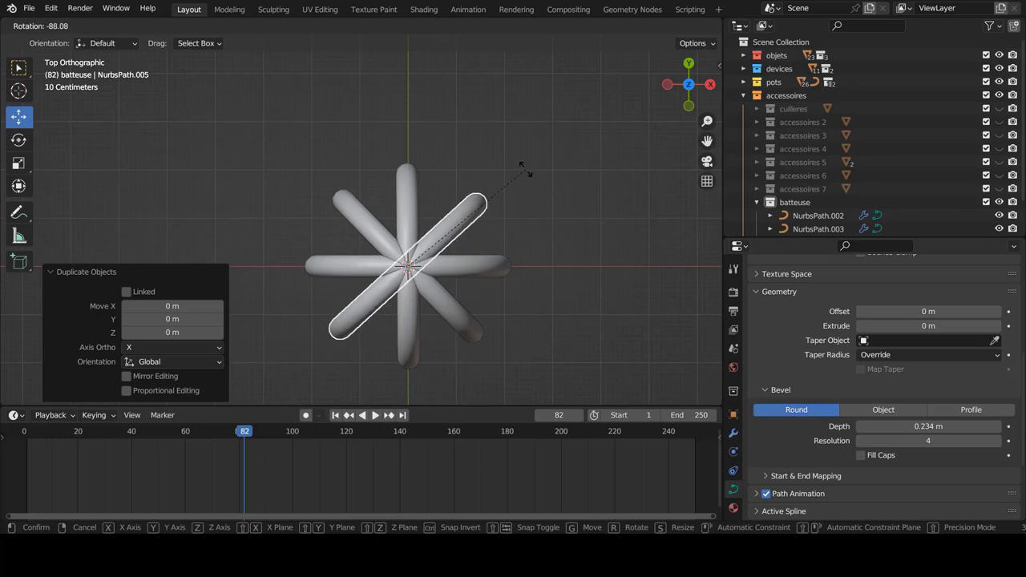
click(524, 159)
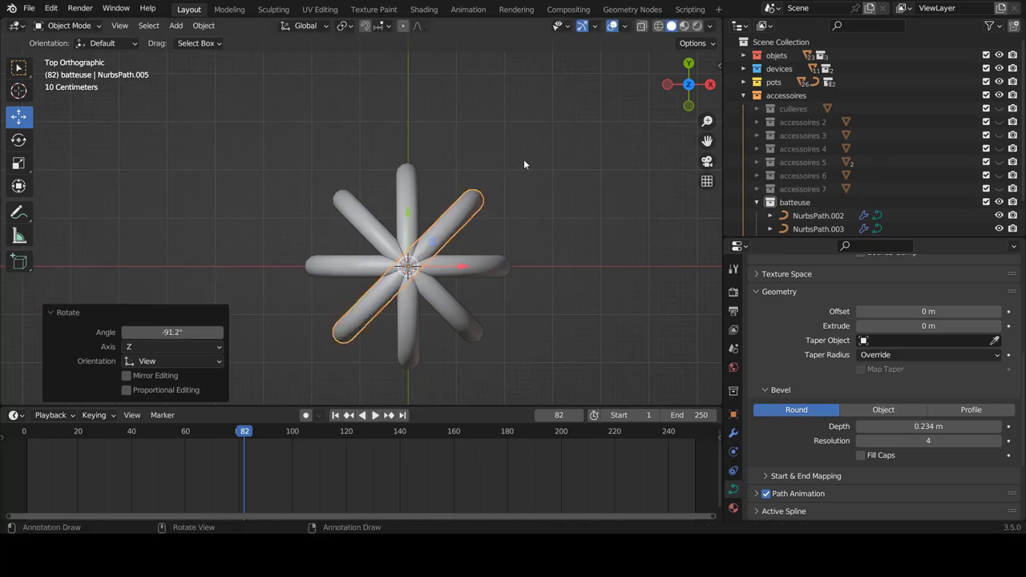
key(KP_1)
click(523, 159)
scroll(437, 155, down, 4)
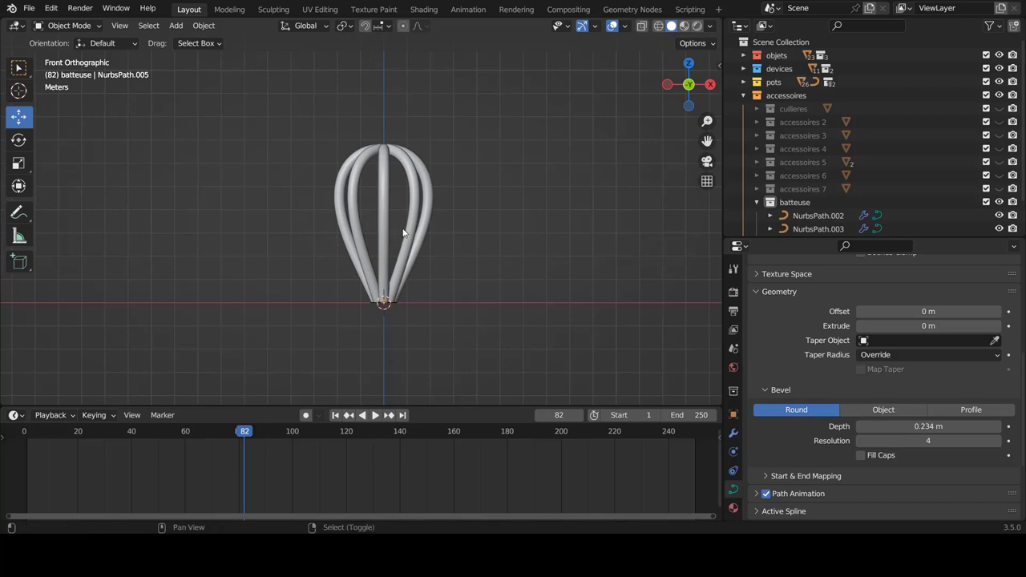
- Add a 16-vertex cylinder at the whisk's base and enter Edit Mode on it
key(shift+a)
mouse_move(340, 215)
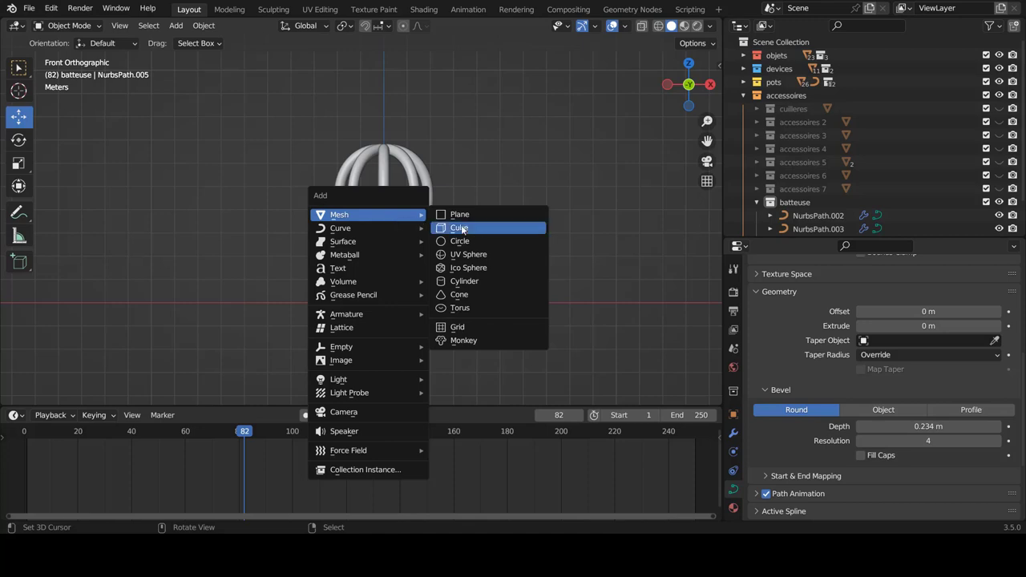
click(476, 281)
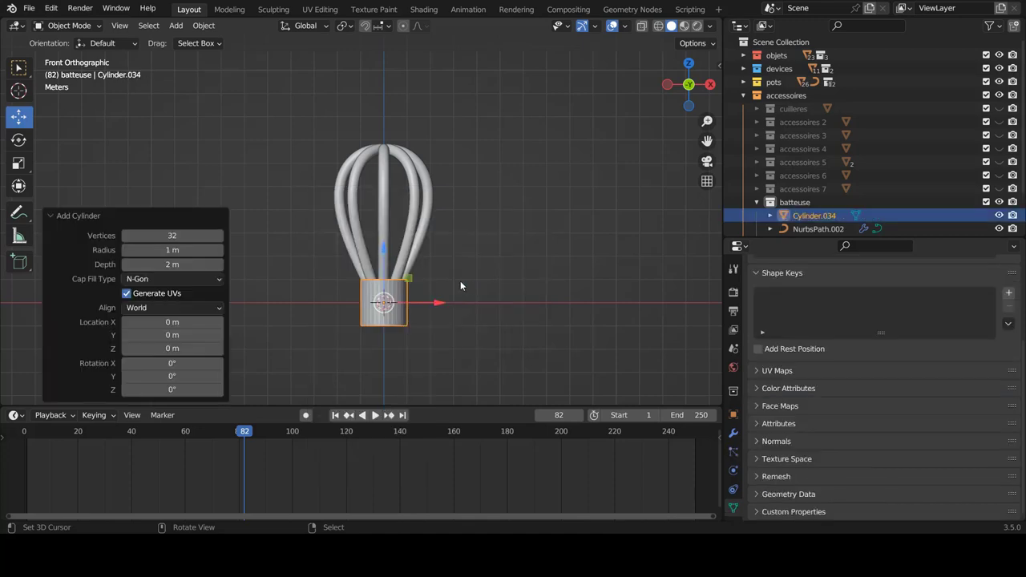
click(171, 234)
text(16)
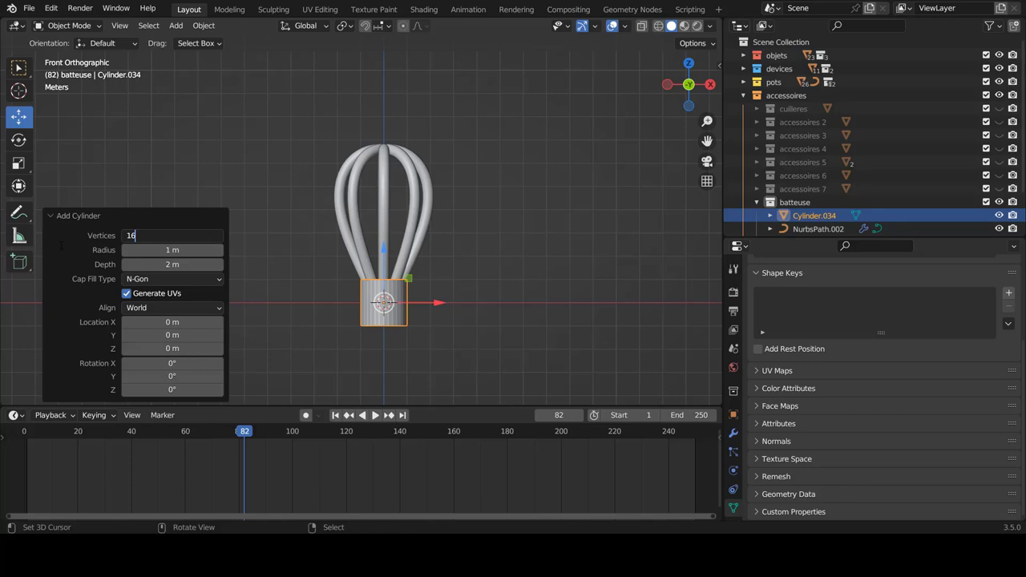
key(Return)
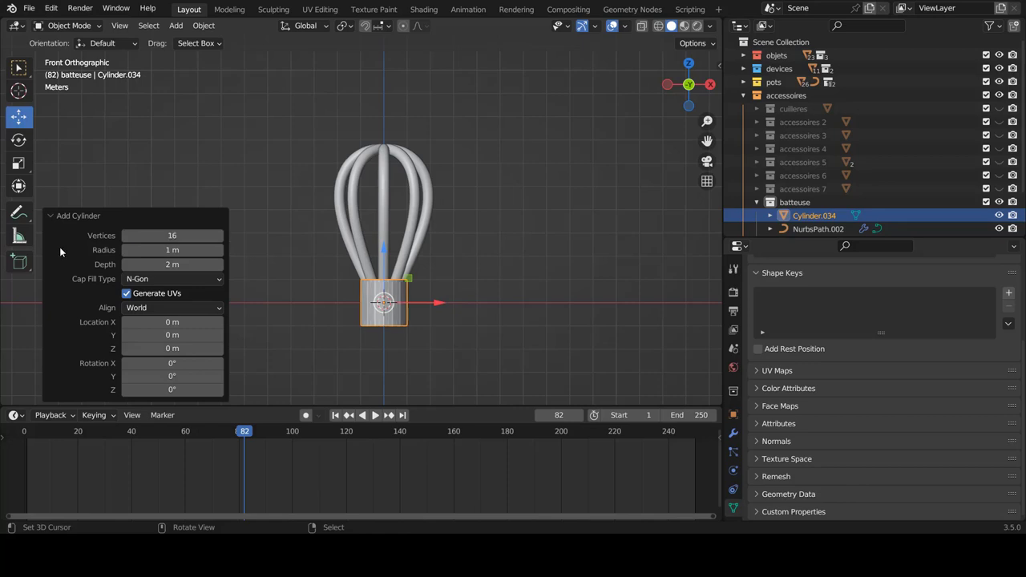
key(Tab)
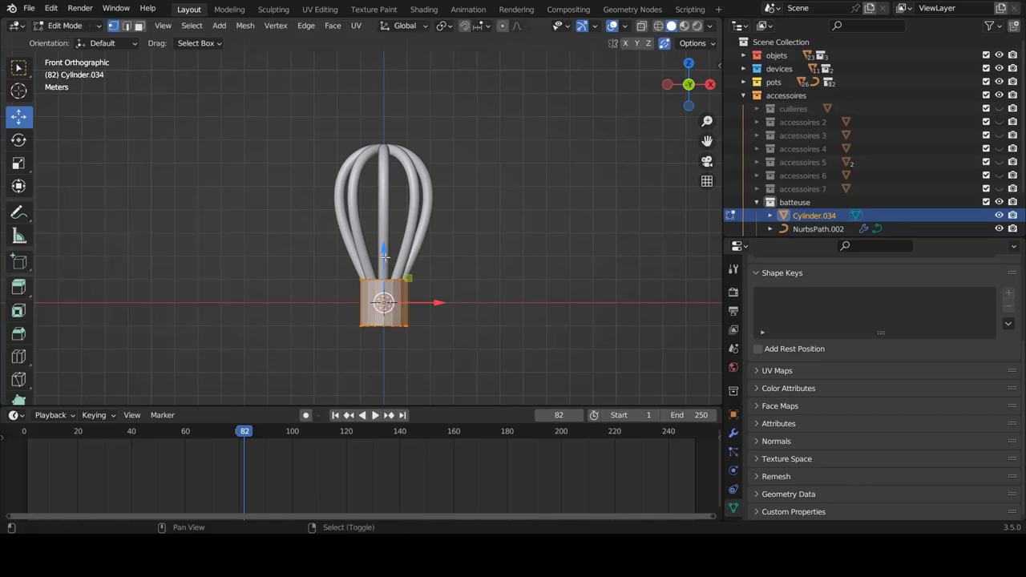
- Flatten the cylinder to about a third of its height and widen it 1.372 times
key(KP_Decimal)
shift+middle_drag(427, 300, 409, 301)
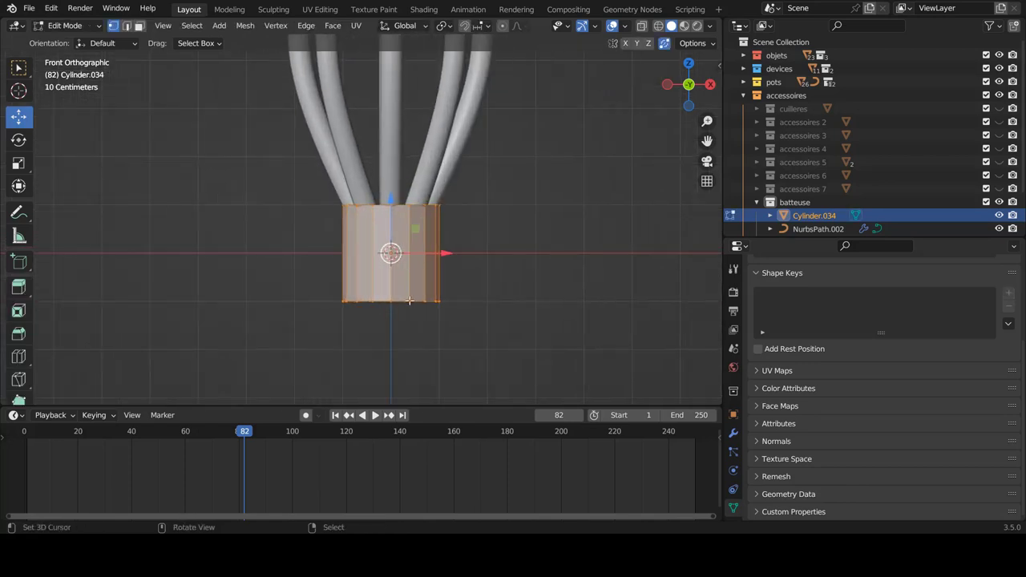
key(s)
key(z)
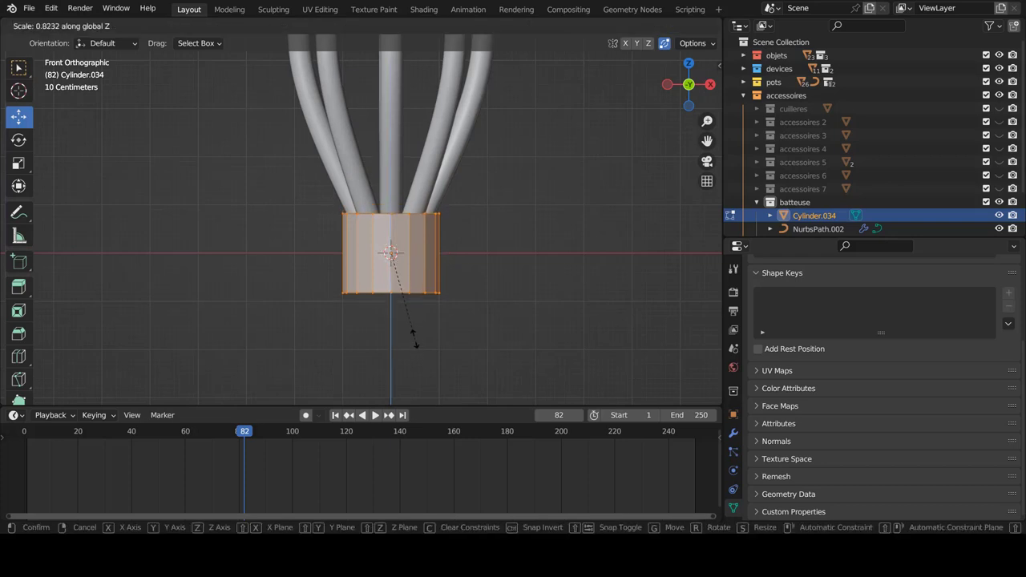
click(410, 281)
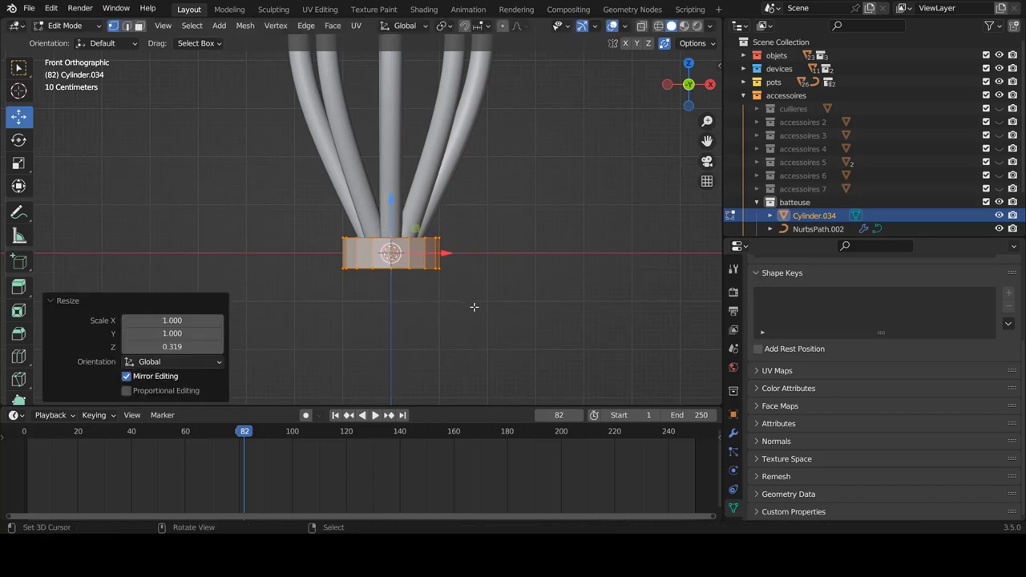
key(s)
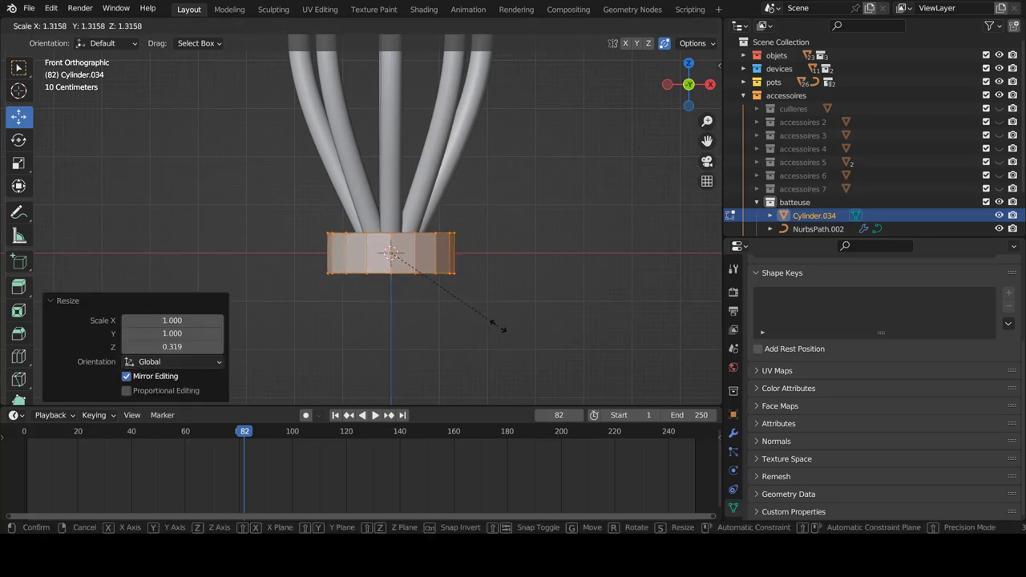
click(501, 328)
mouse_move(520, 240)
middle_down()
mouse_move(504, 277)
mouse_move(469, 307)
mouse_move(480, 316)
mouse_move(490, 300)
middle_up()
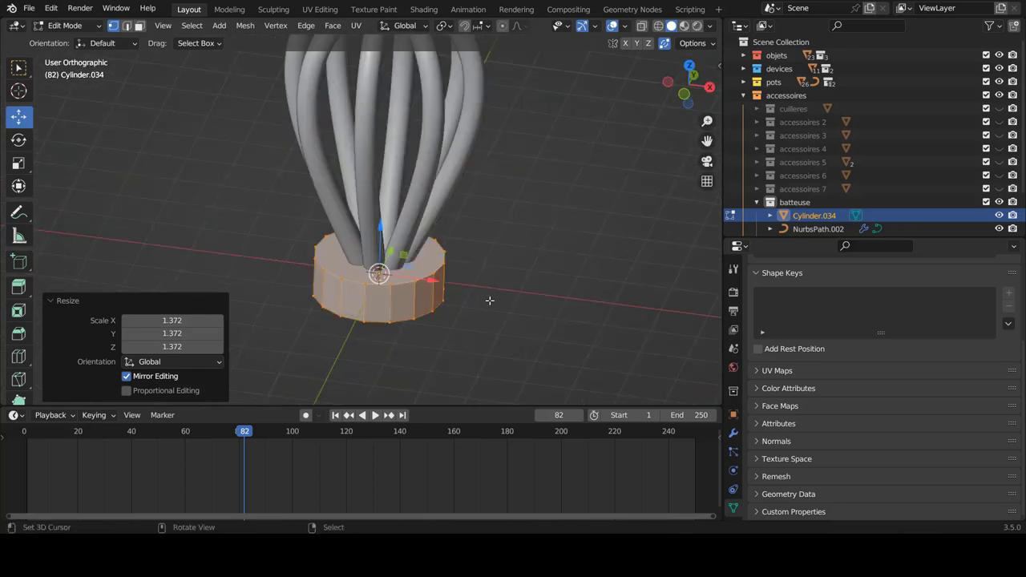
- Add a centred horizontal loop cut and scale that middle ring out to 1.116
key(ctrl+r)
click(464, 257)
right_click(464, 257)
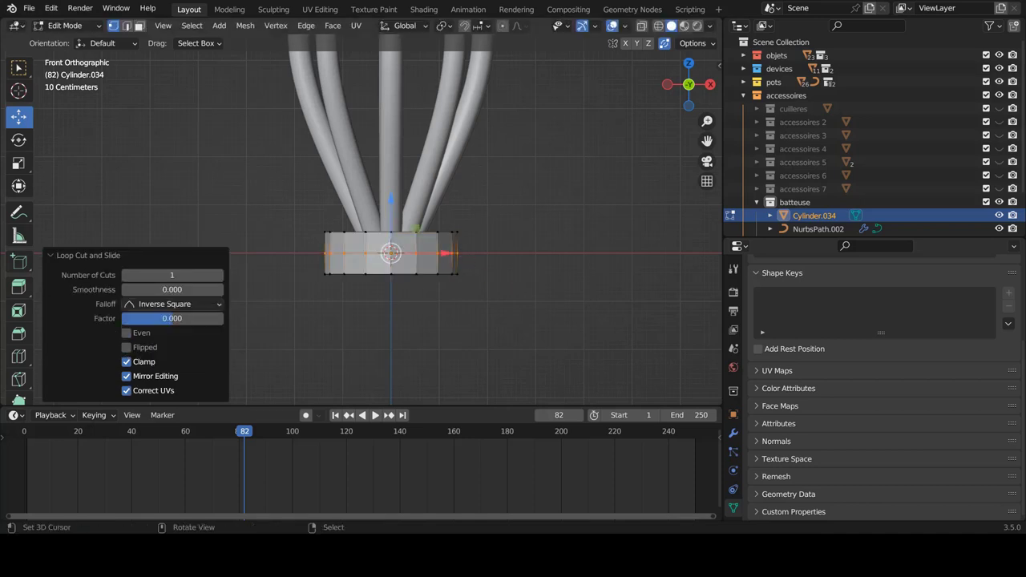
key(s)
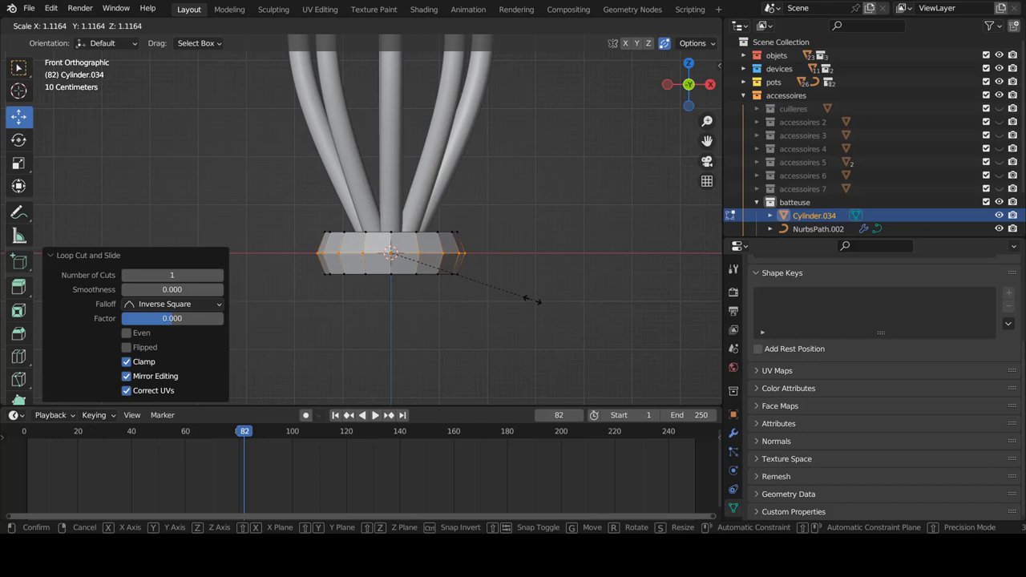
click(537, 302)
middle_drag(537, 302, 446, 295)
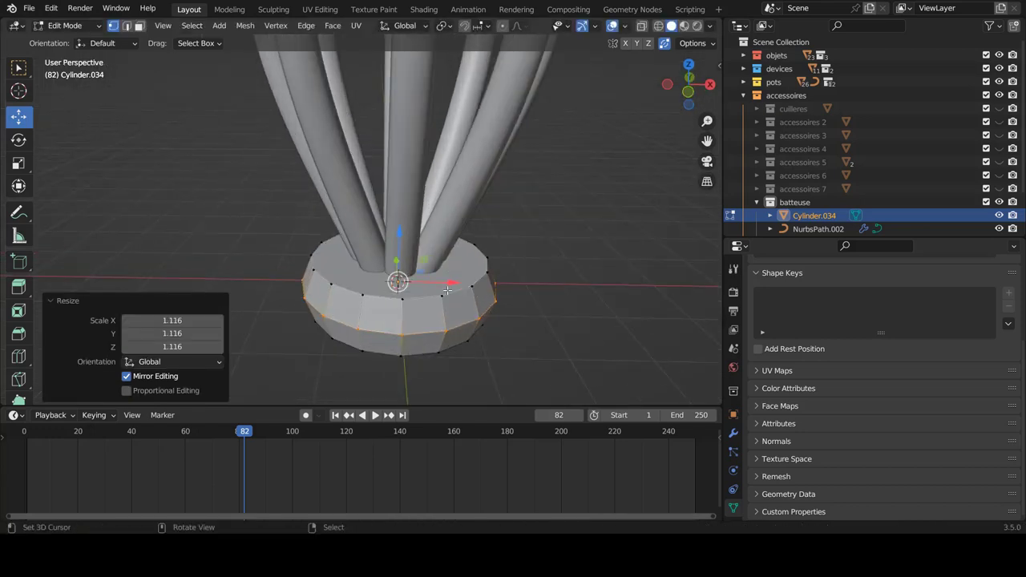
- Extrude the top ring in place, shrink it to 0.831 and raise it 0.073 m
alt+click(438, 284)
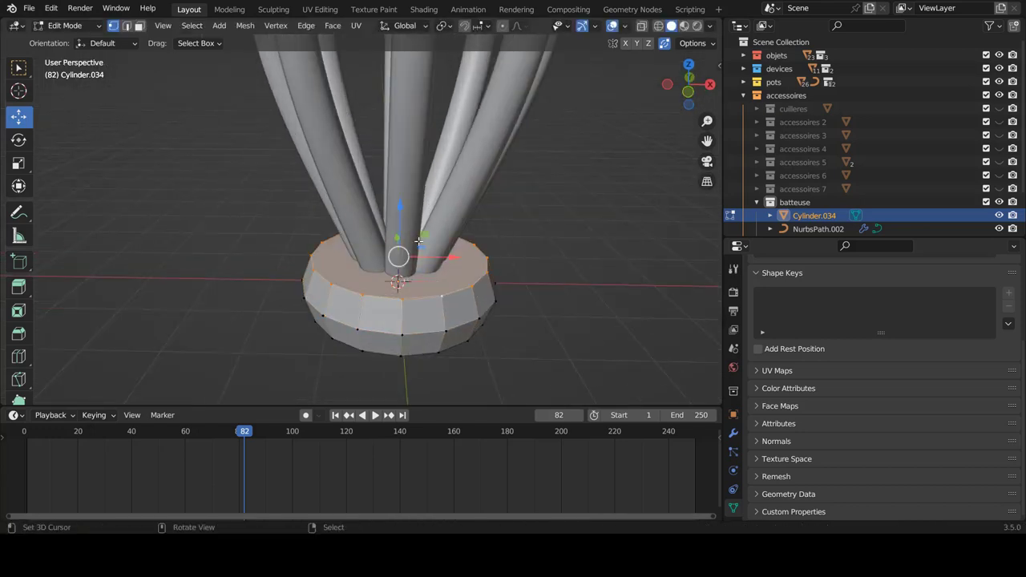
key(s)
right_click(495, 309)
key(e)
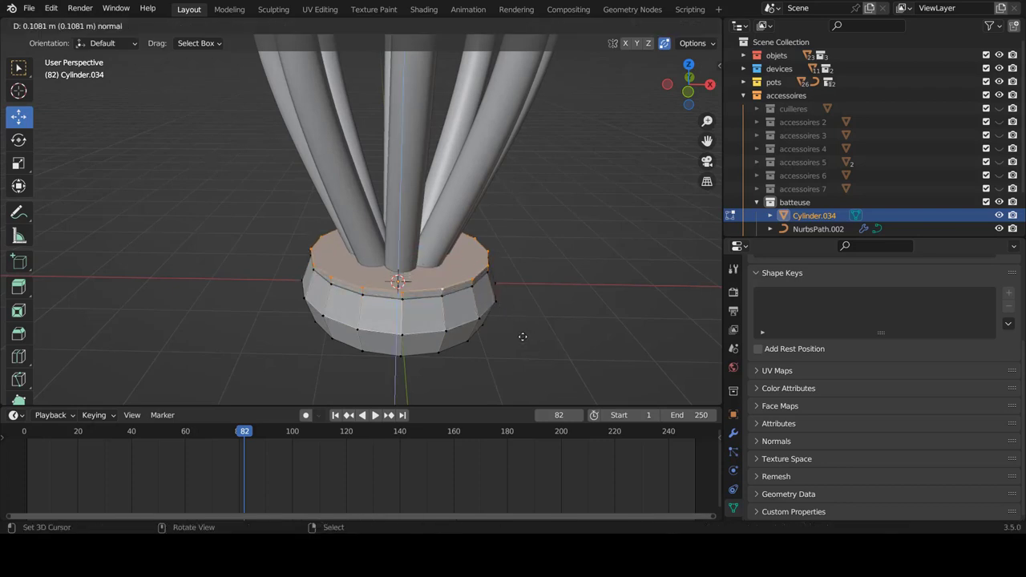
right_click(523, 340)
key(s)
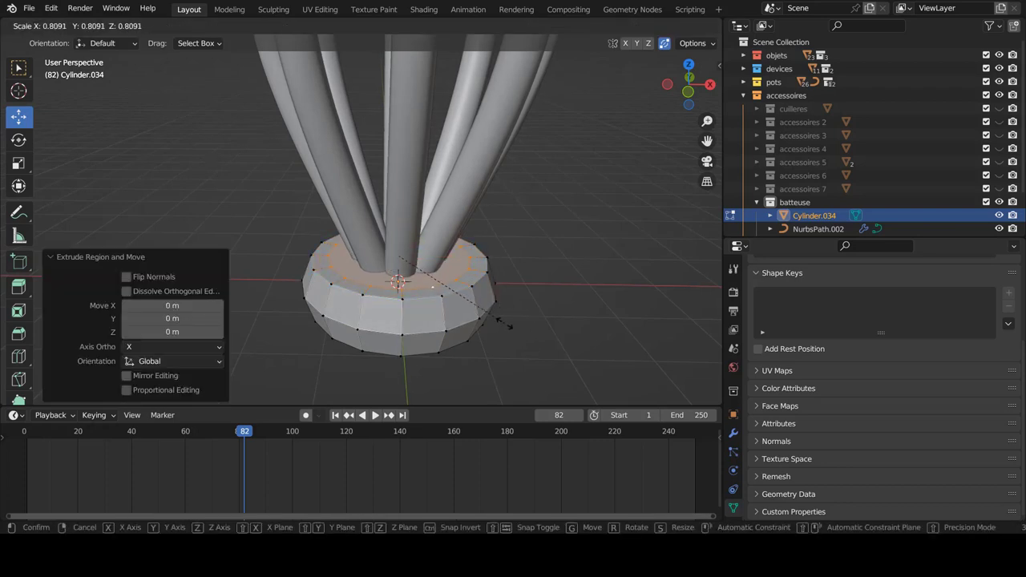
click(507, 326)
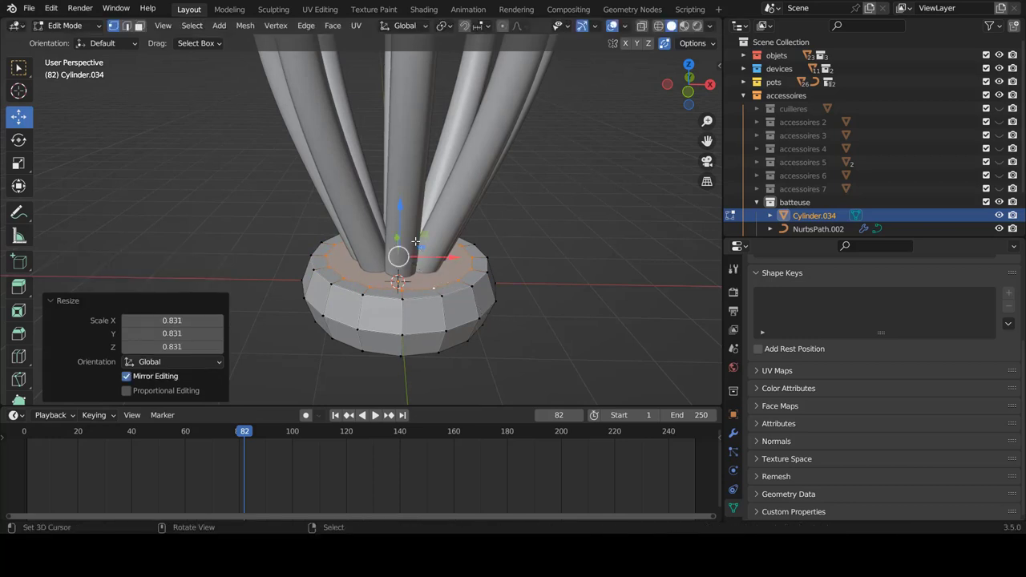
drag(400, 215, 417, 284)
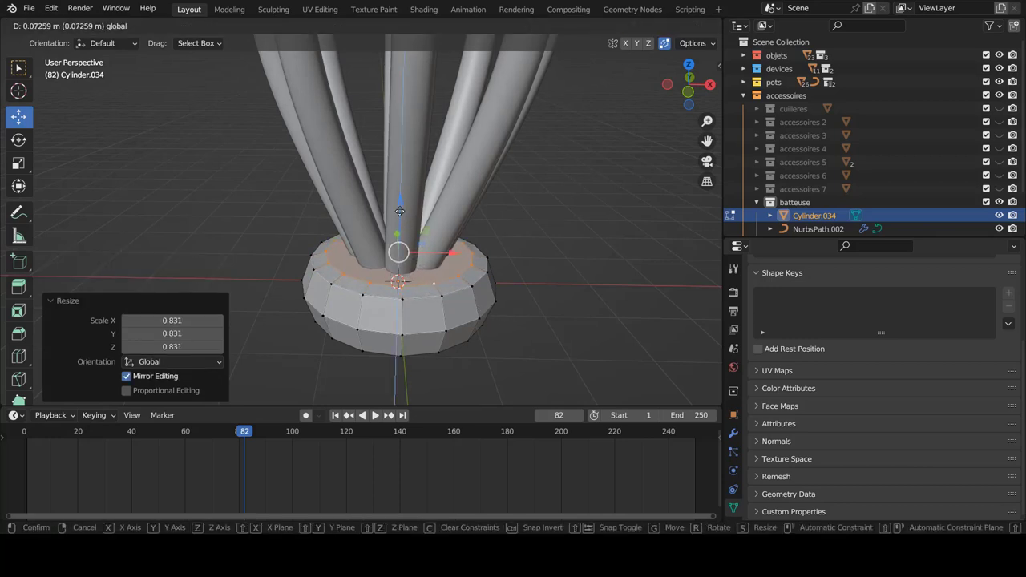
- View the collar straight from the front and switch to wireframe display
alt+middle_drag(418, 285, 418, 238)
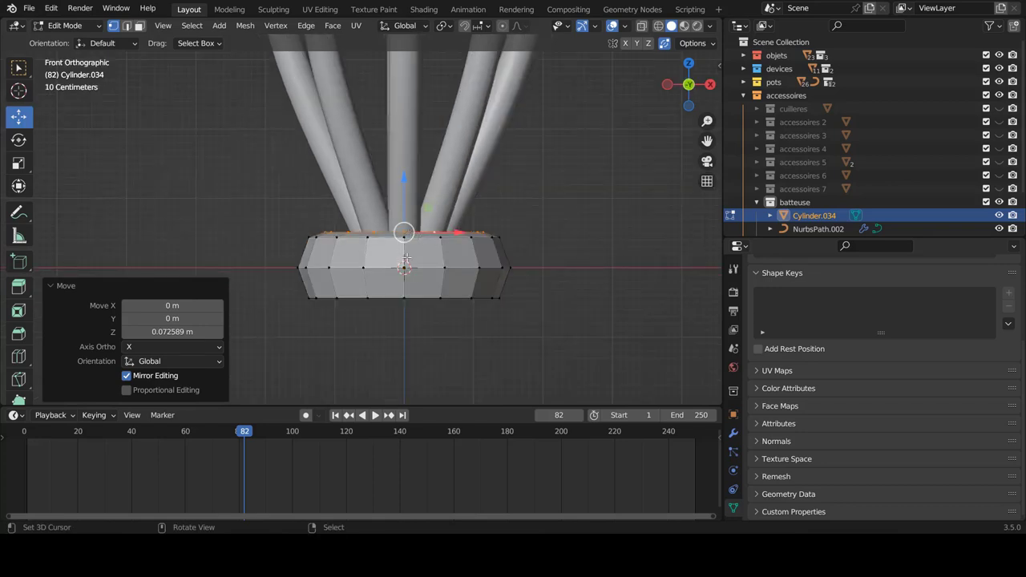
scroll(413, 285, down, 3)
scroll(412, 280, up, 1)
scroll(411, 277, up, 1)
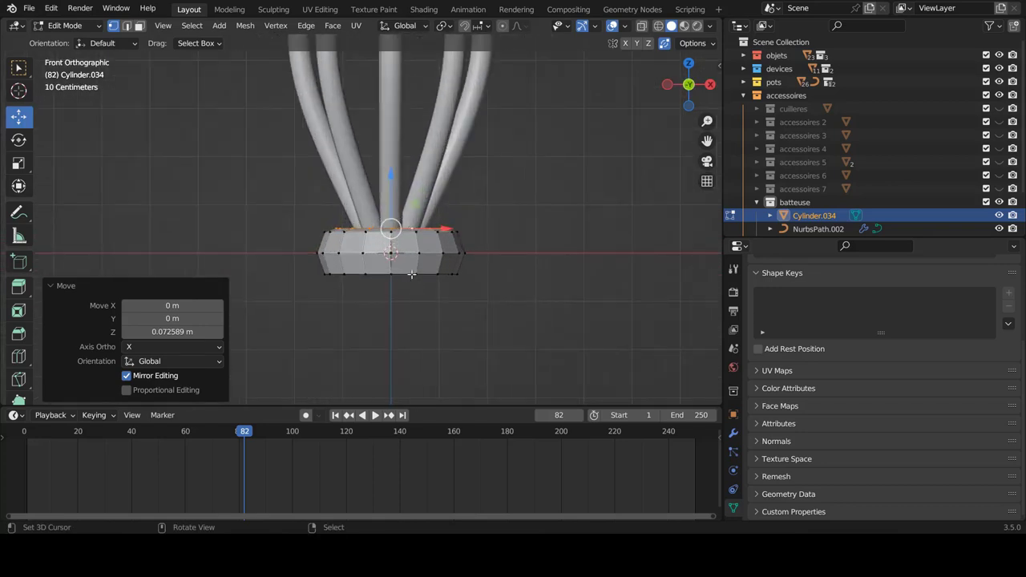
key(shift+z)
- Extrude the bottom ring downward twice and widen the new bottom ring
alt+click(411, 274)
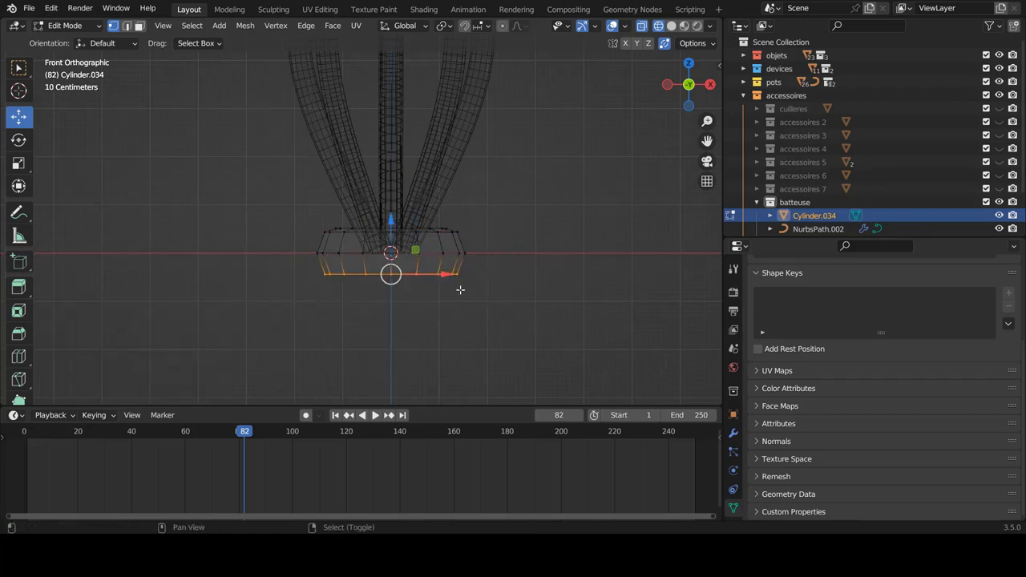
shift+scroll(445, 282, down, 2)
key(e)
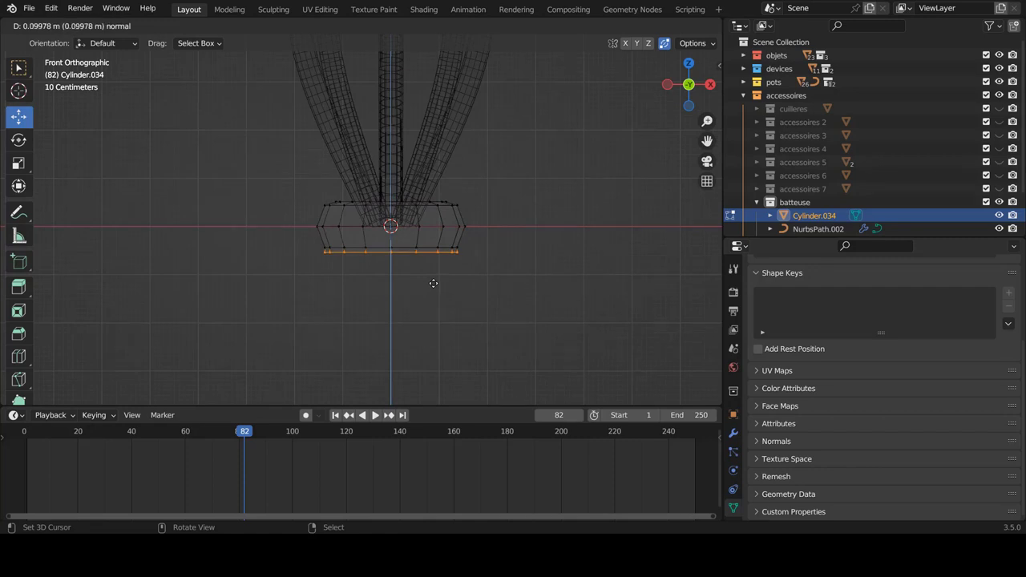
click(433, 281)
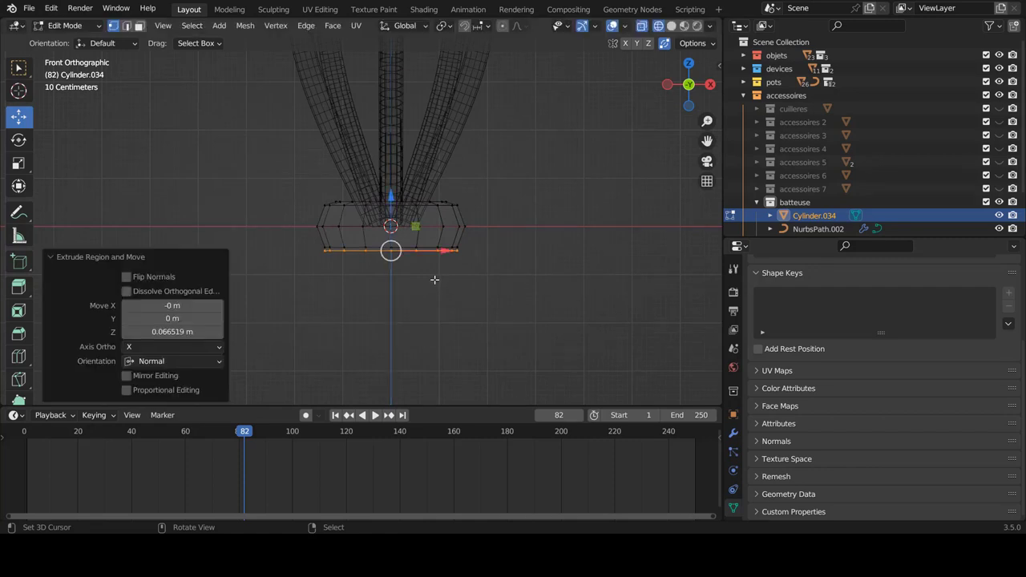
key(e)
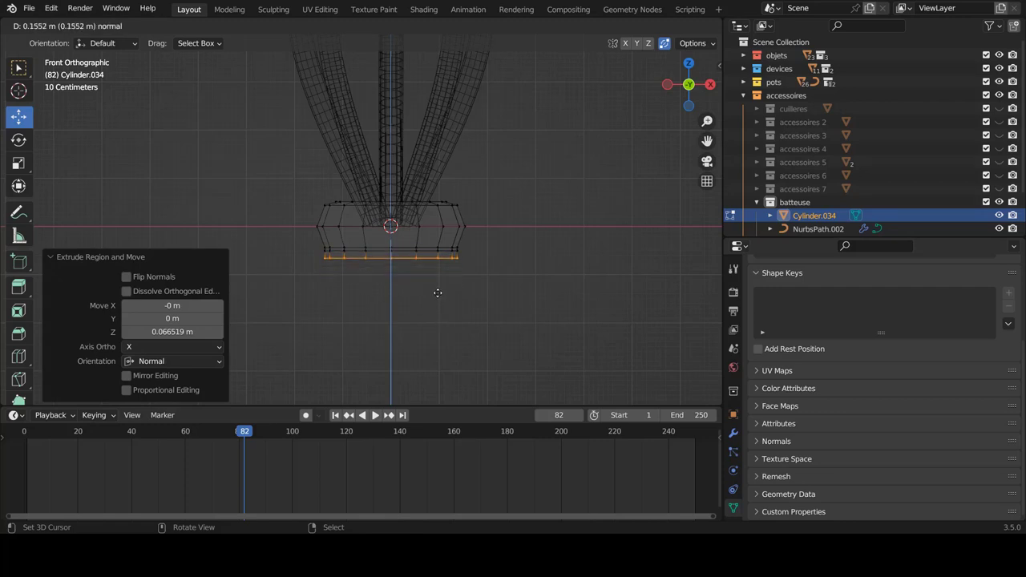
click(438, 292)
key(s)
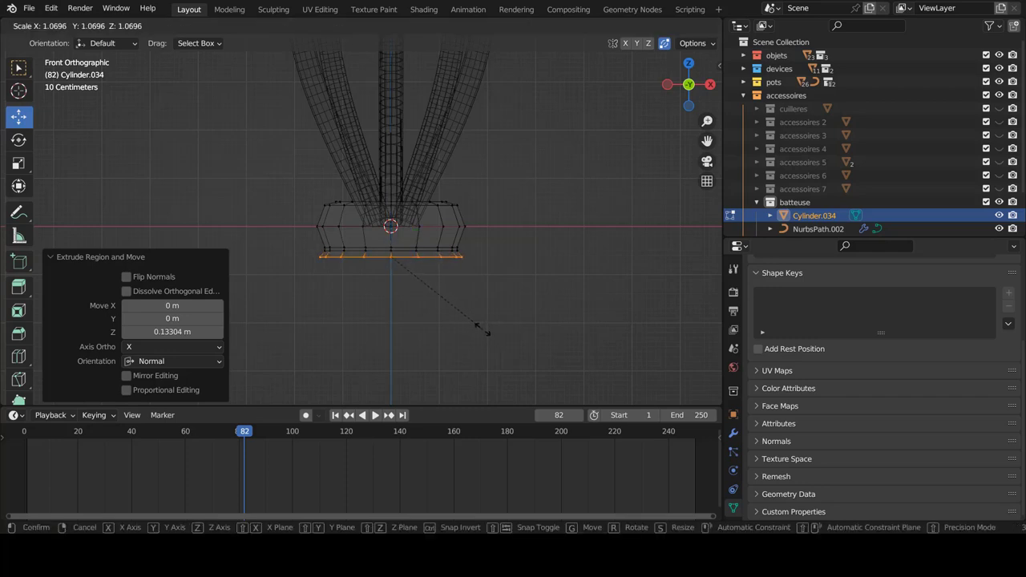
click(481, 329)
- Add more downward sections, scaling the bottom ring to 1.046 and then 1.051
key(e)
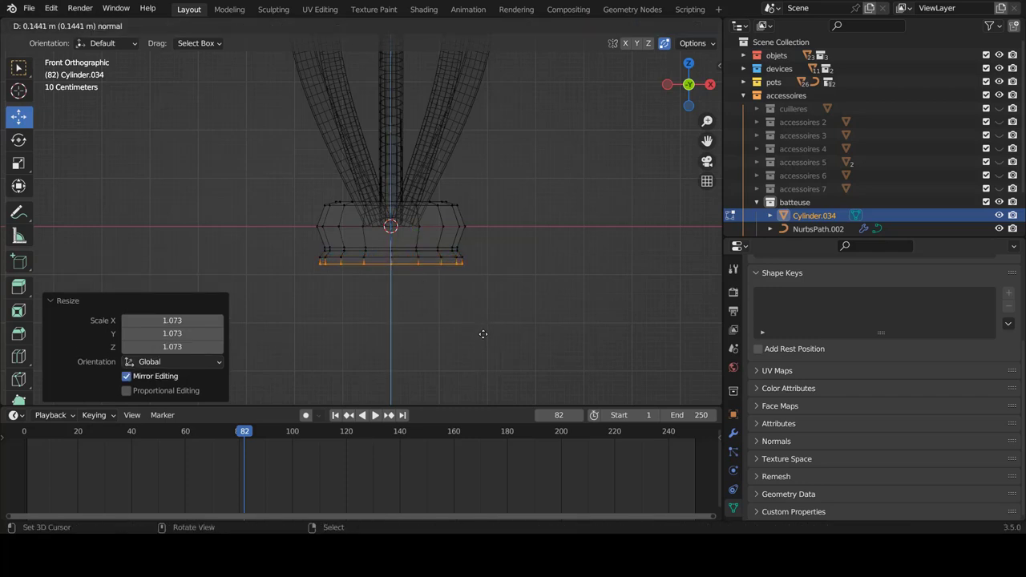
right_click(483, 335)
key(s)
click(497, 346)
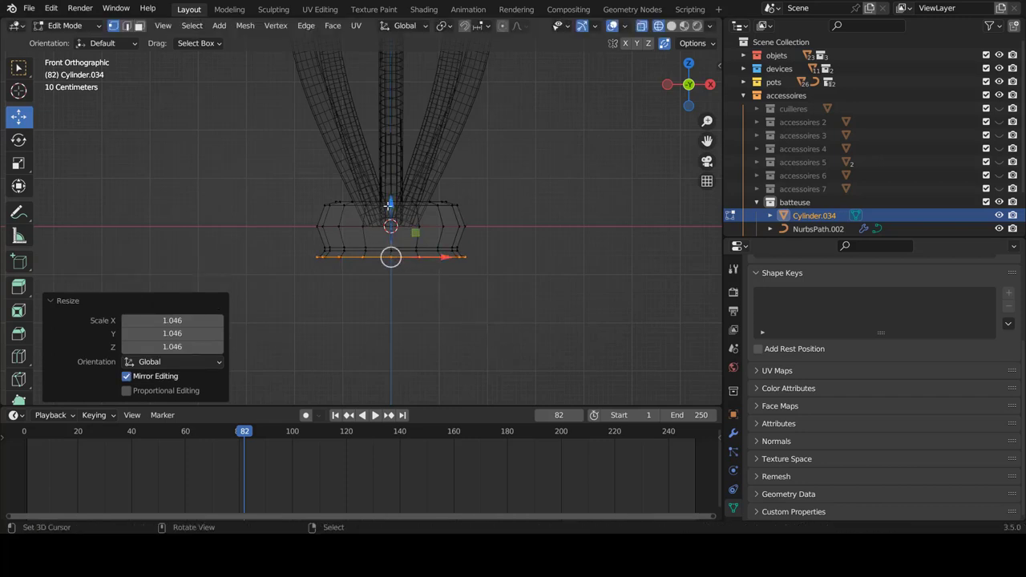
drag(389, 210, 401, 222)
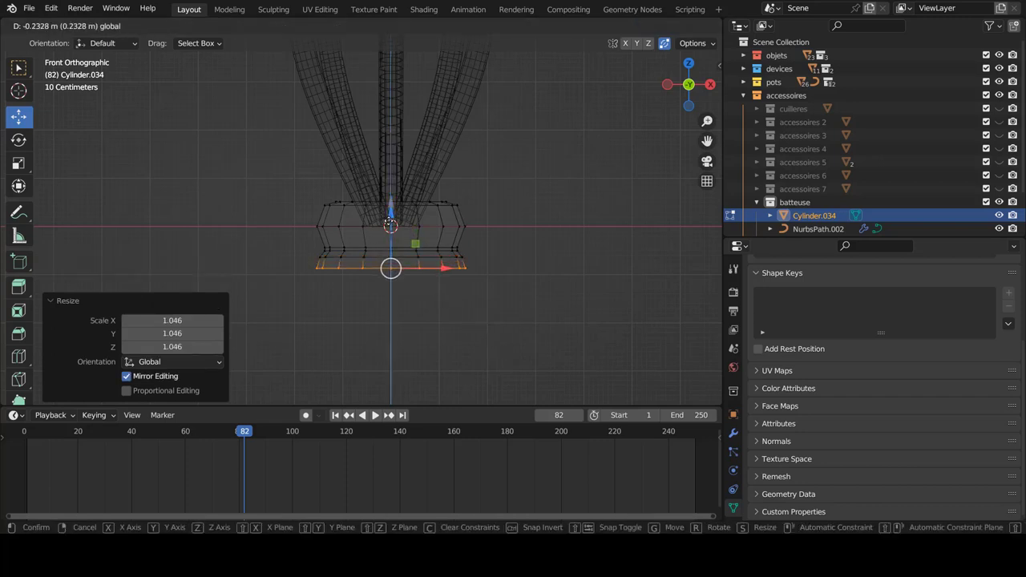
key(e)
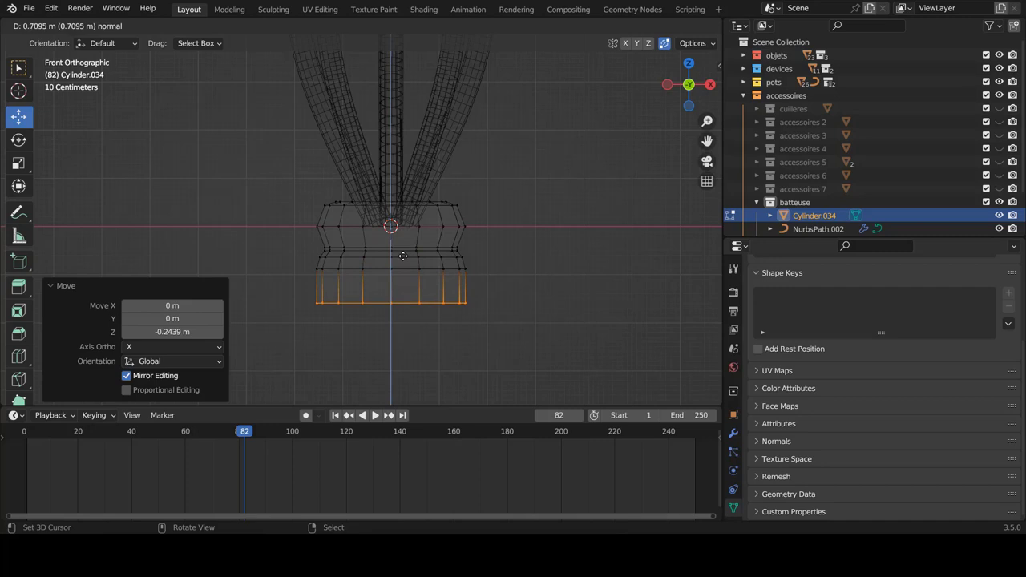
click(442, 302)
key(s)
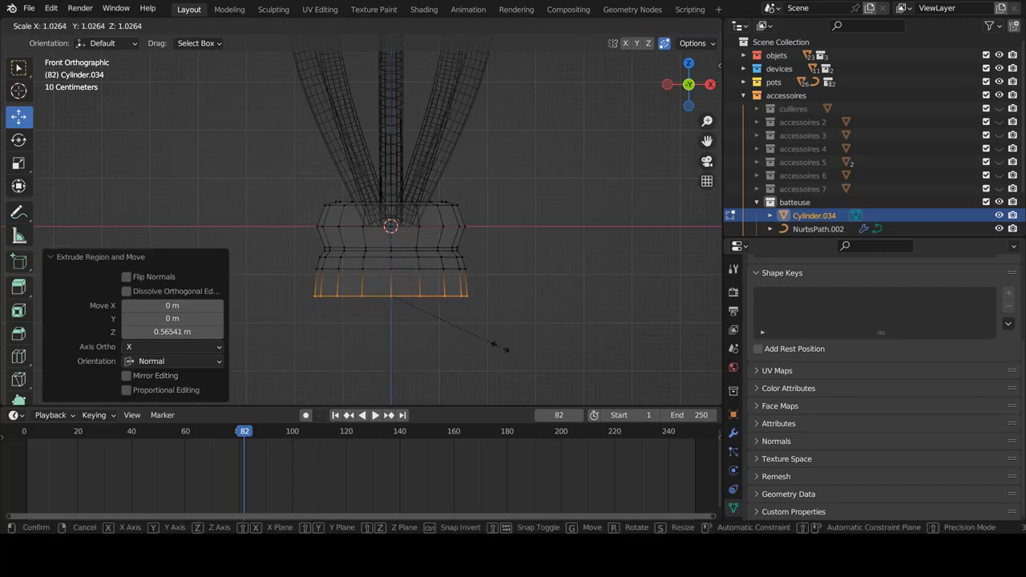
click(502, 349)
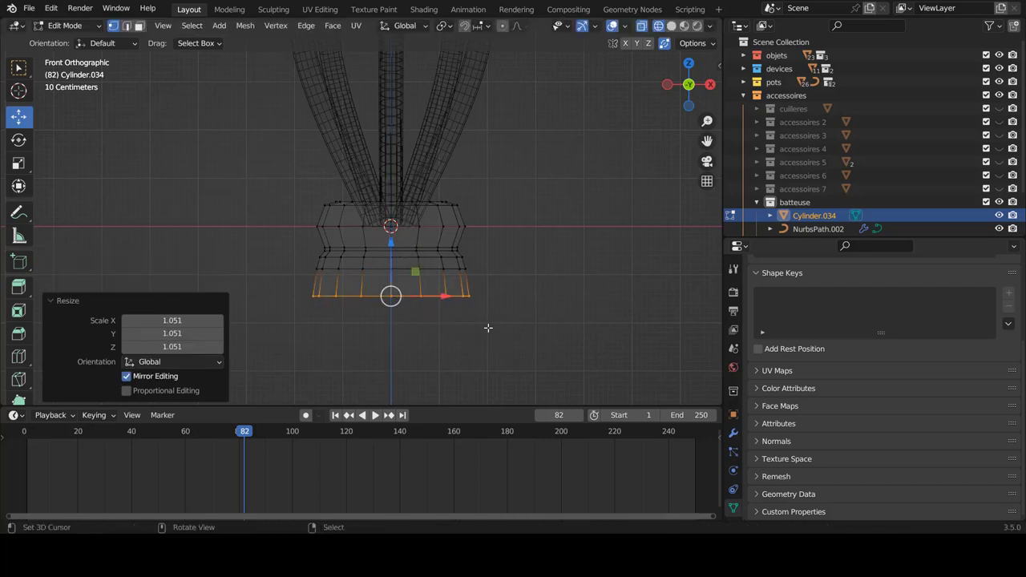
- Extrude two tapering sections, shrinking the bottom ring to 0.720, and return to solid view
key(e)
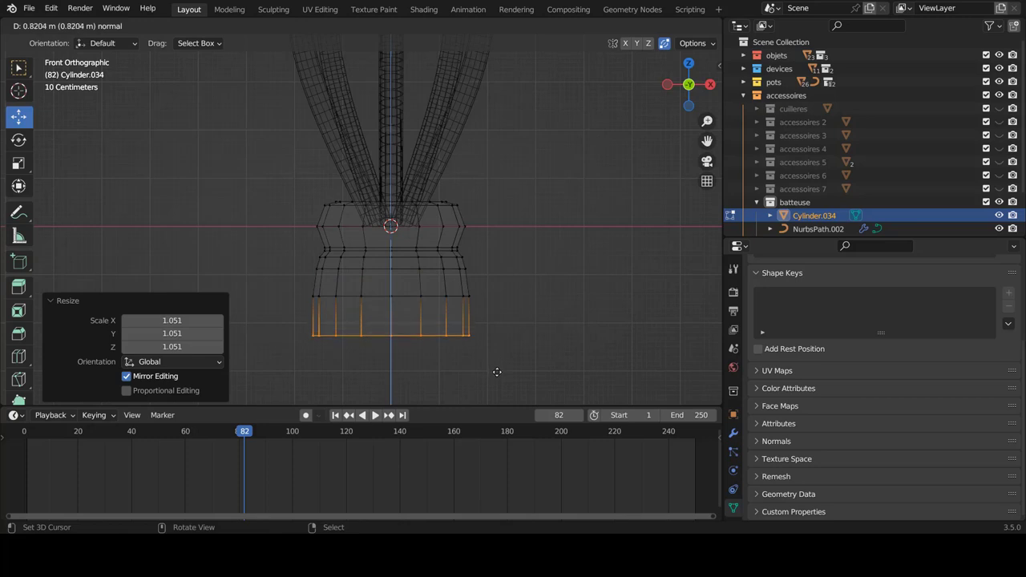
click(495, 368)
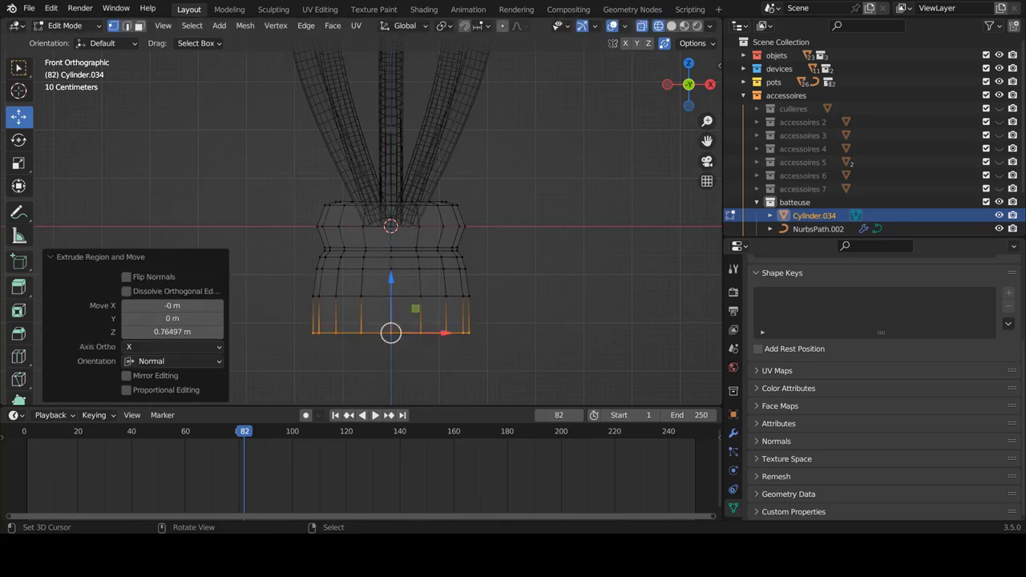
key(s)
click(505, 376)
key(e)
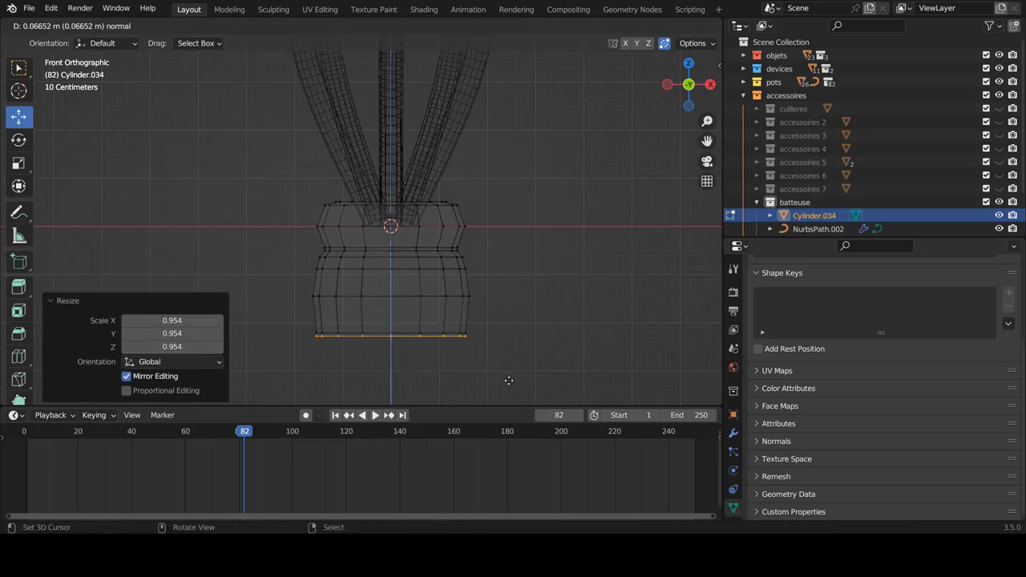
click(525, 379)
key(s)
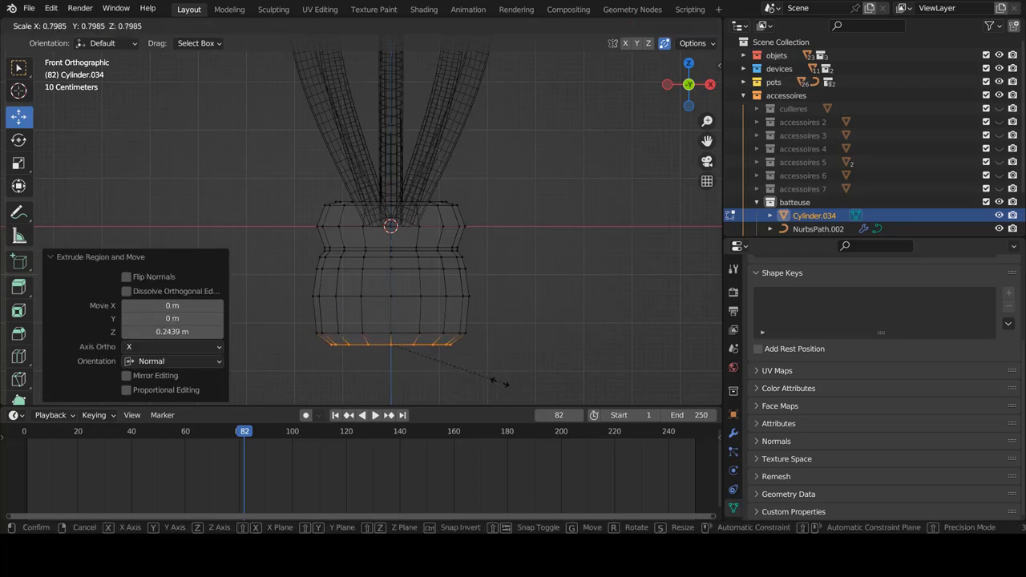
click(475, 370)
mouse_move(432, 298)
shift+middle_down()
mouse_move(465, 298)
mouse_move(464, 270)
mouse_move(481, 279)
shift+middle_up()
key(shift+z)
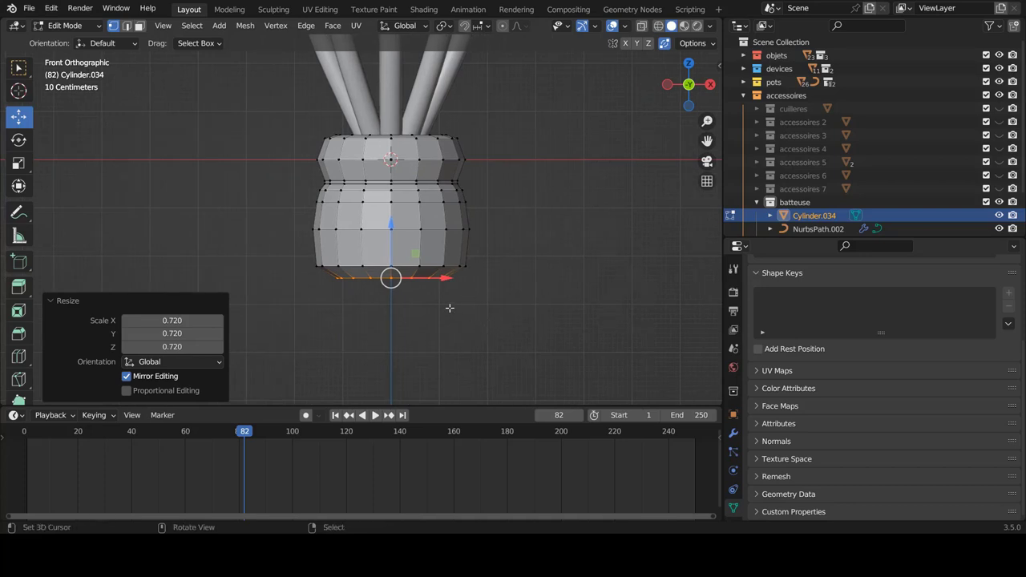
- Extrude the bottom edge in place and shrink the new ring to 0.823
key(e)
right_click(458, 317)
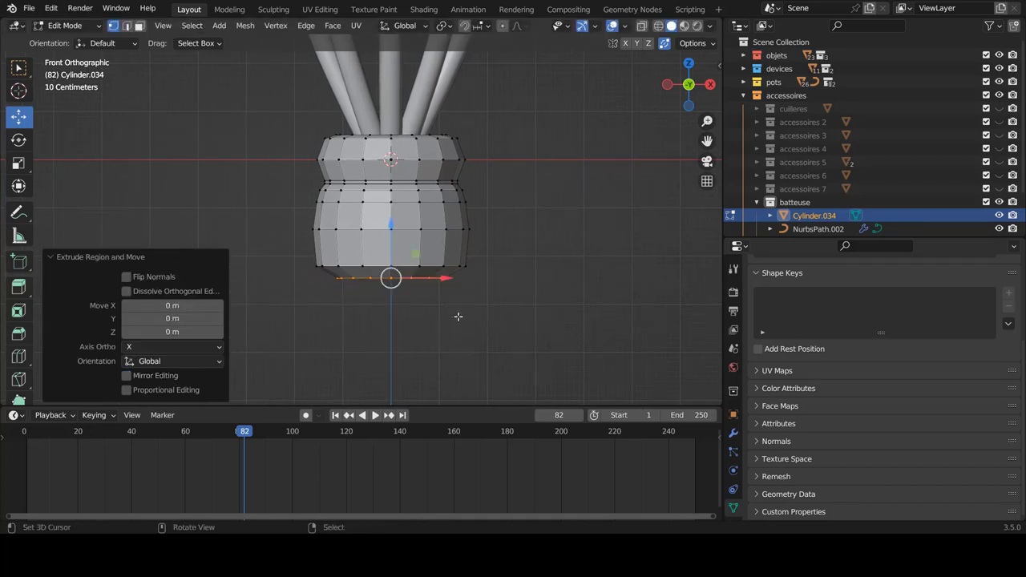
key(s)
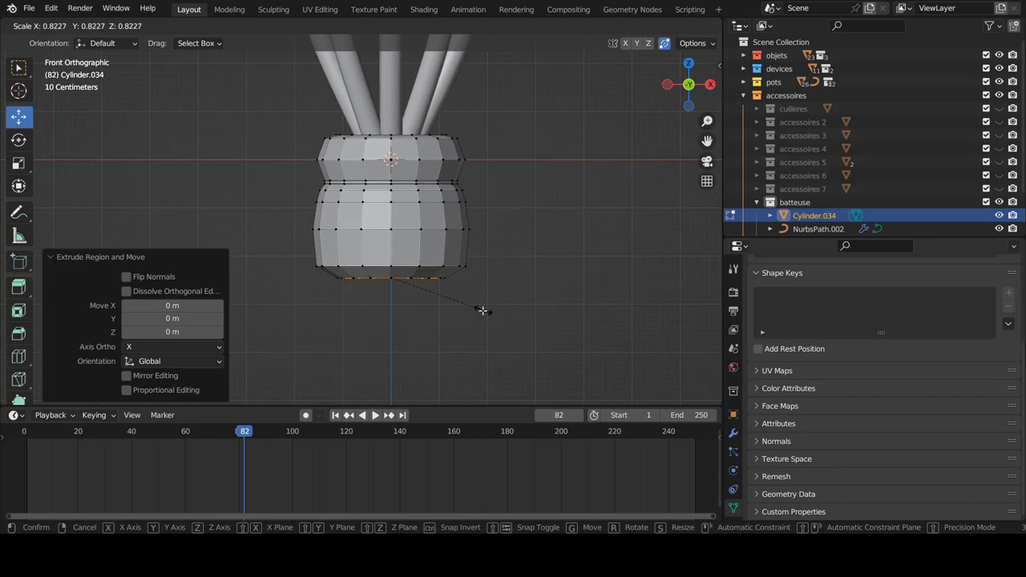
click(481, 311)
scroll(387, 224, down, 1)
- Extrude a long section down, flare its bottom ring to 1.803 and lower it along Z
key(e)
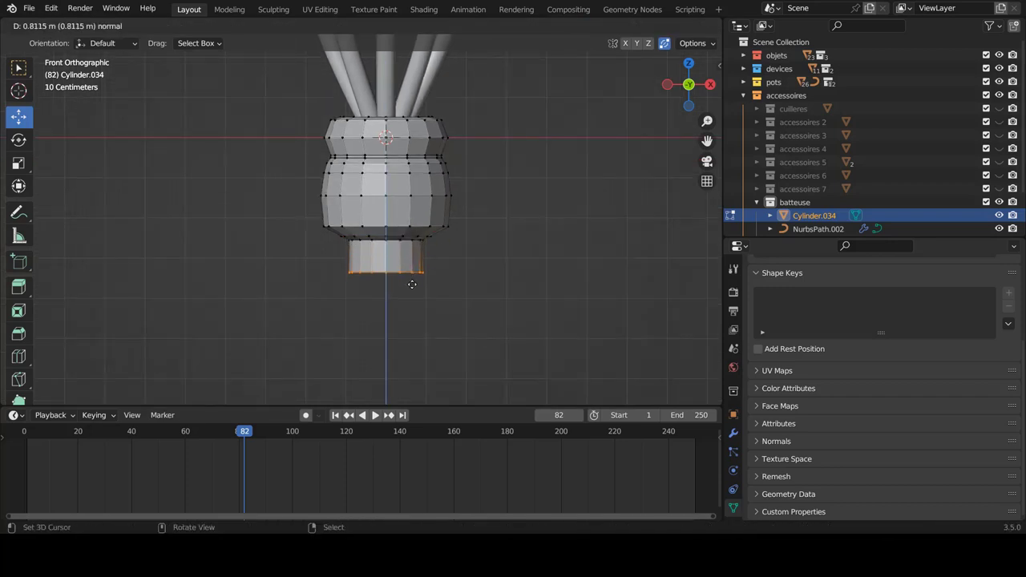
click(415, 279)
scroll(416, 280, down, 1)
scroll(416, 280, down, 2)
key(s)
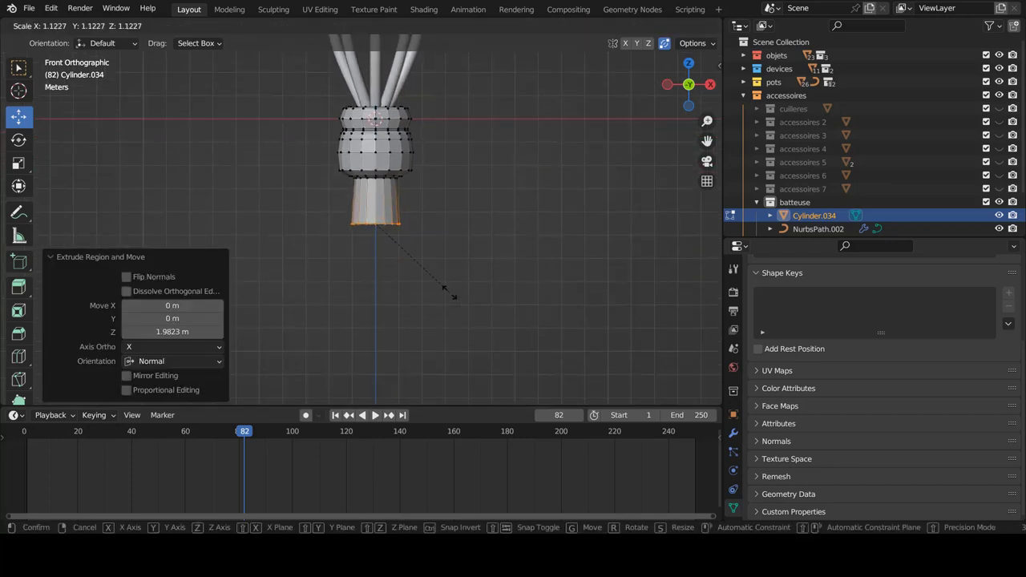
click(513, 311)
key(g)
key(z)
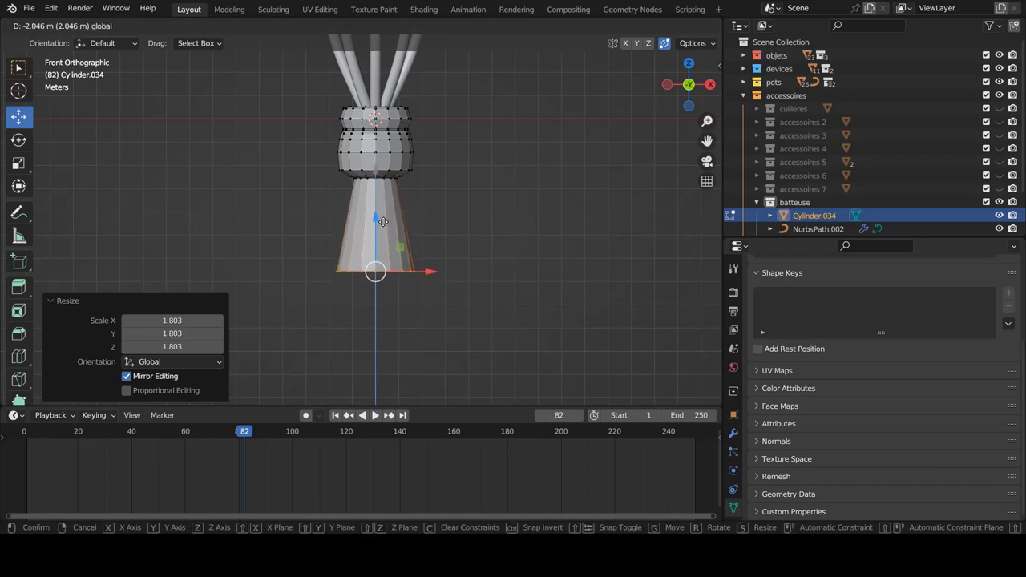
click(387, 227)
key(s)
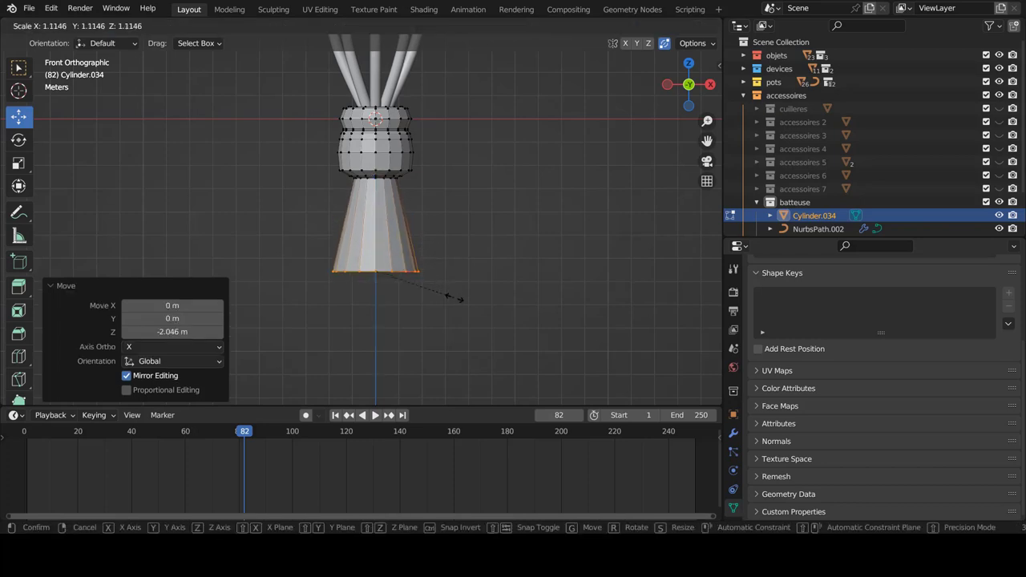
click(457, 298)
- Extend the bottom further down and narrow the new bottom ring
shift+scroll(416, 249, down, 4)
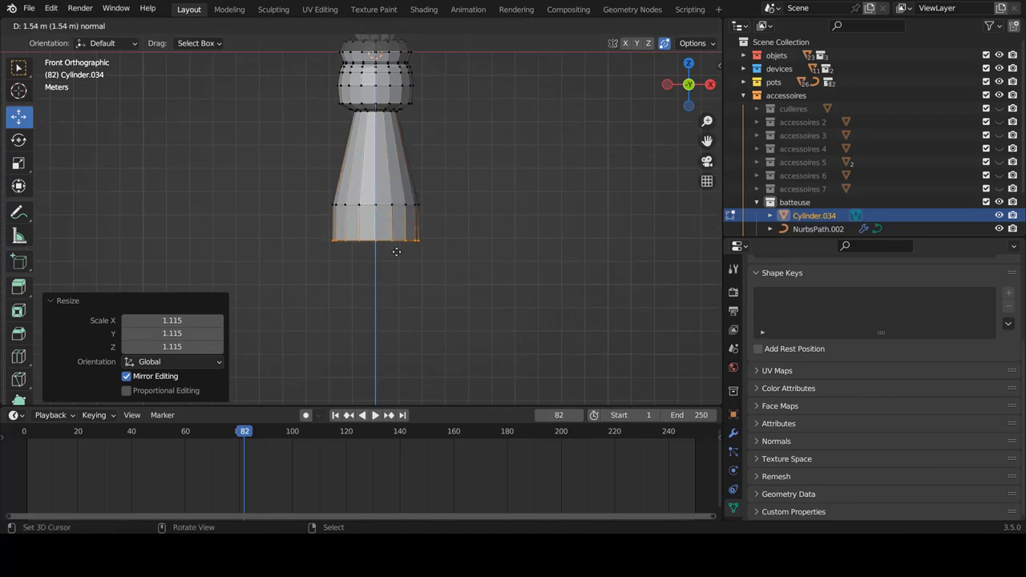
click(404, 257)
key(s)
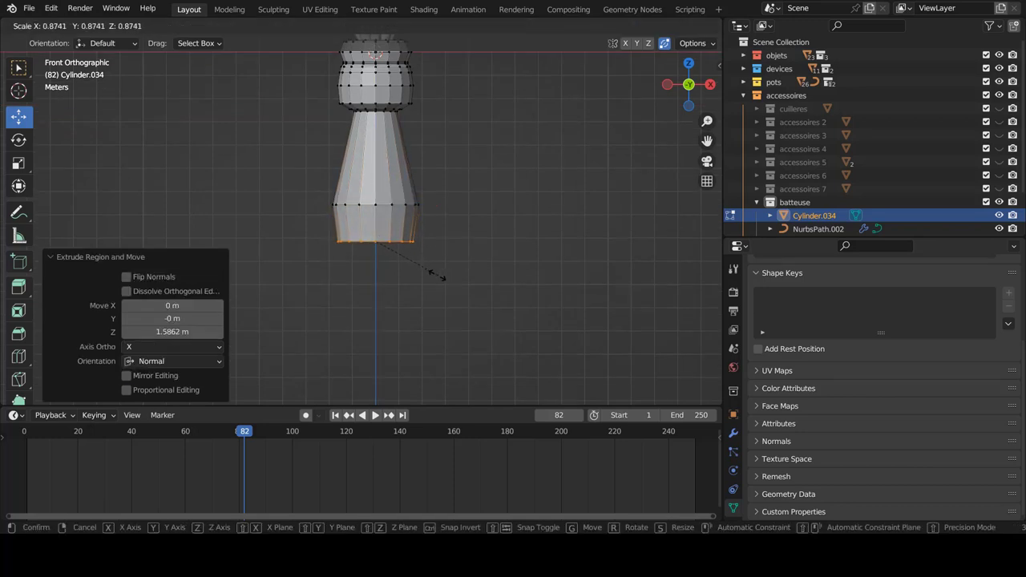
click(433, 275)
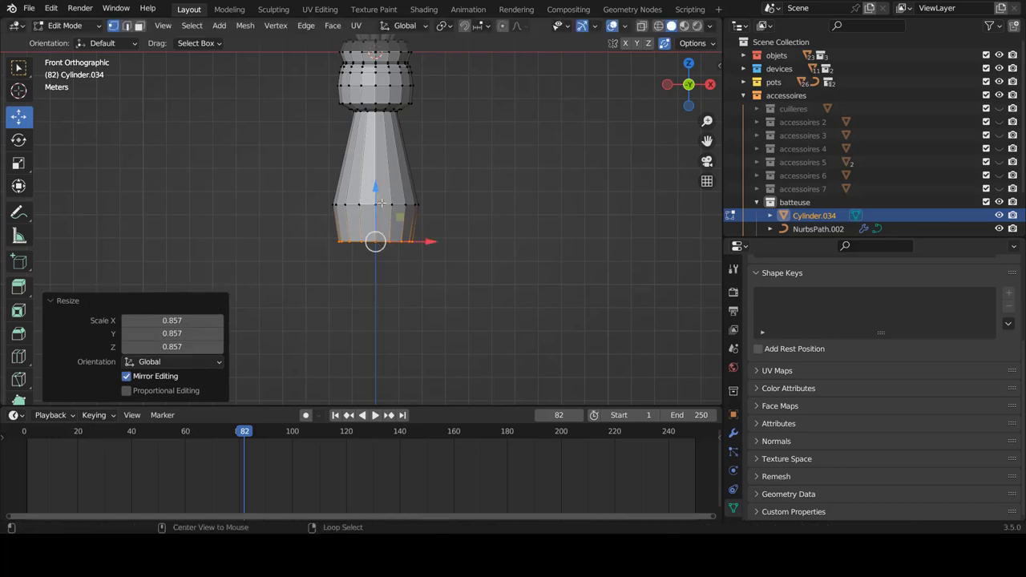
- Raise the section's middle loop 0.529 m and widen it to 1.089
alt+click(380, 203)
key(g)
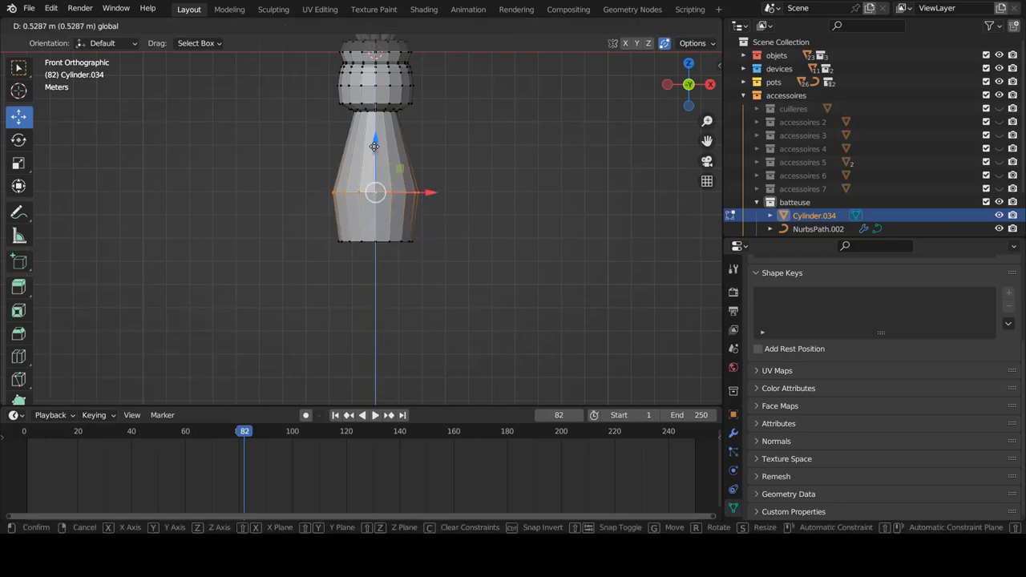
click(374, 146)
key(s)
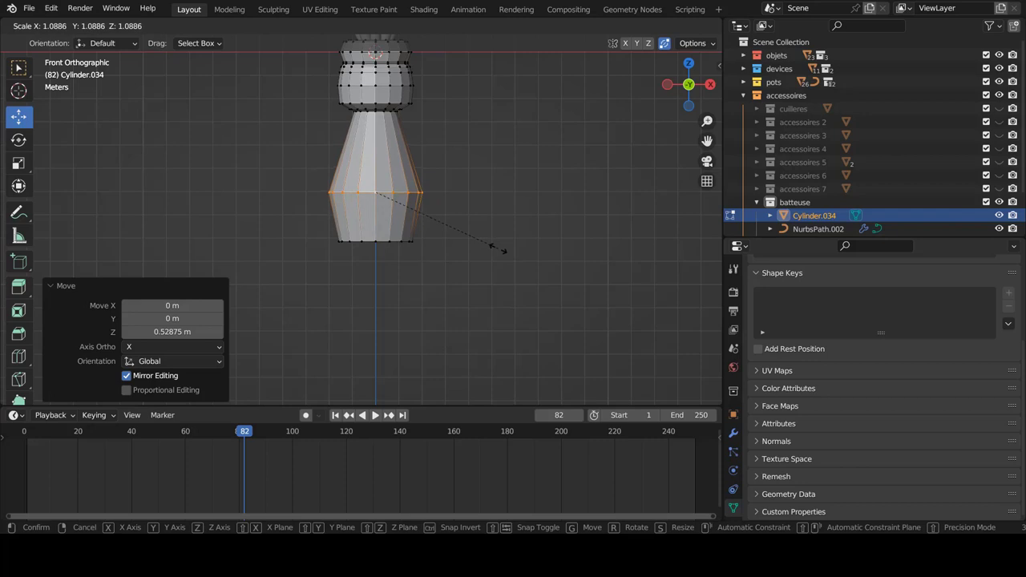
click(504, 251)
scroll(396, 162, up, 4)
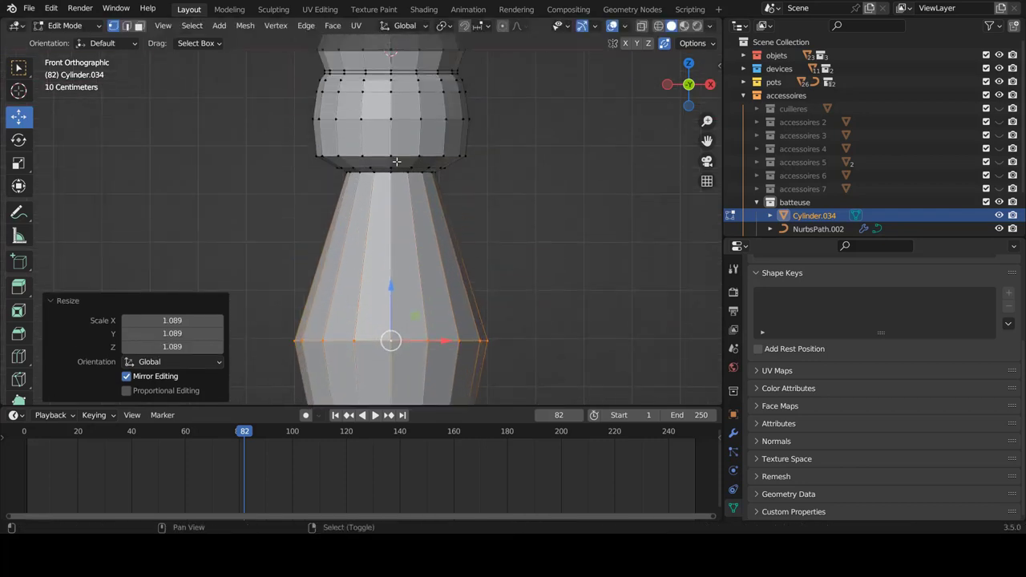
- Widen the edge loop where the lower section meets the upper rings
mouse_move(396, 162)
middle_down()
mouse_move(387, 129)
mouse_move(399, 113)
middle_up()
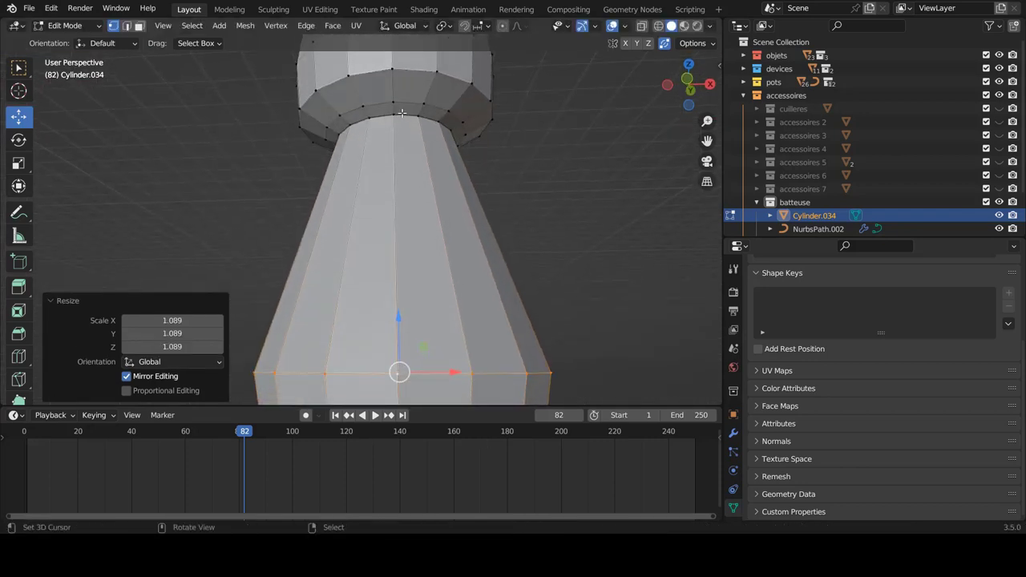
alt+click(407, 115)
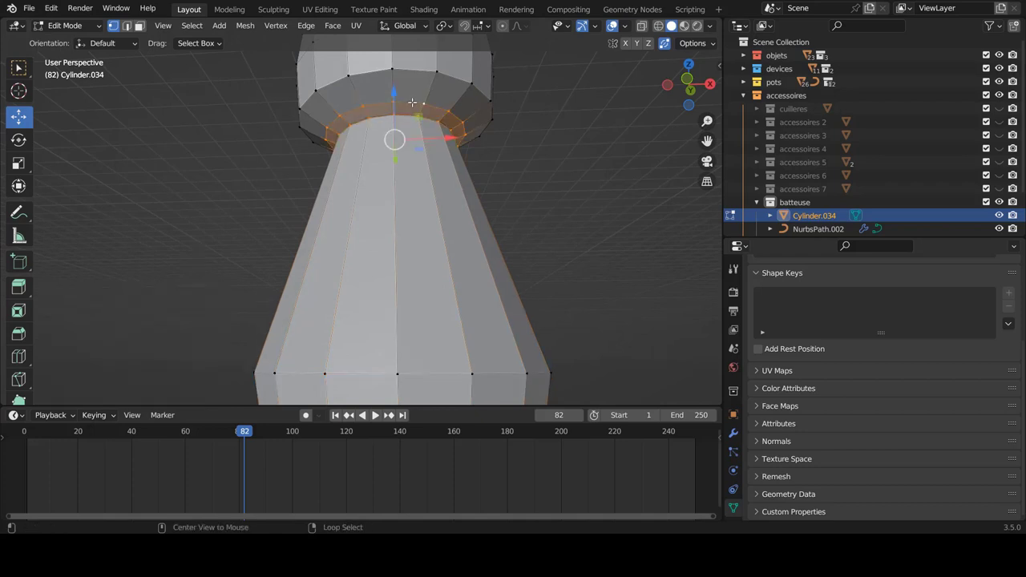
key(KP_1)
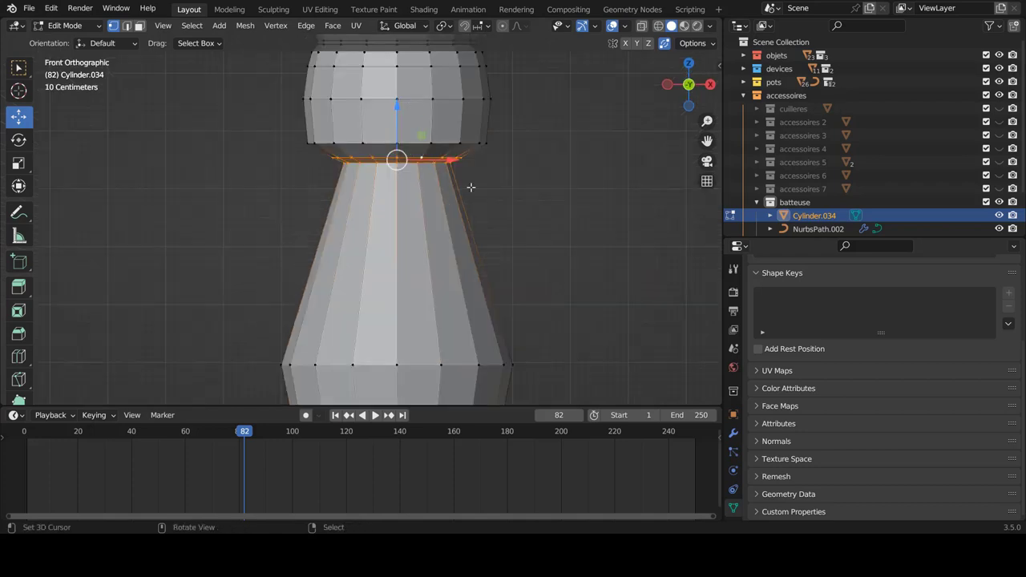
key(s)
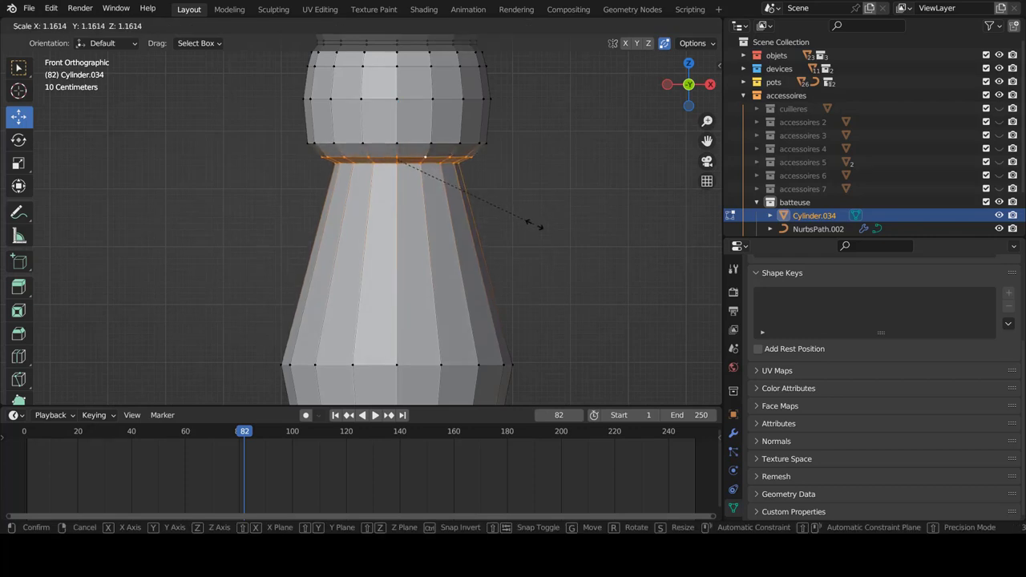
click(532, 226)
scroll(368, 204, down, 4)
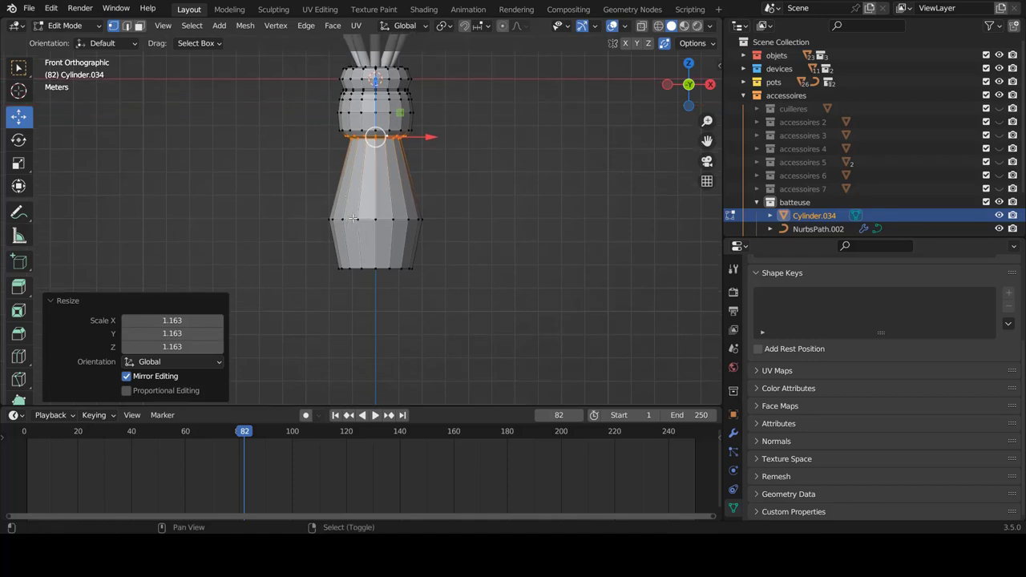
- Extrude the bottom loop, lowering and widening the new ring below the barrel
mouse_move(377, 224)
shift+middle_down()
mouse_move(376, 280)
mouse_move(393, 232)
shift+middle_up()
alt+click(376, 293)
scroll(392, 232, up, 3)
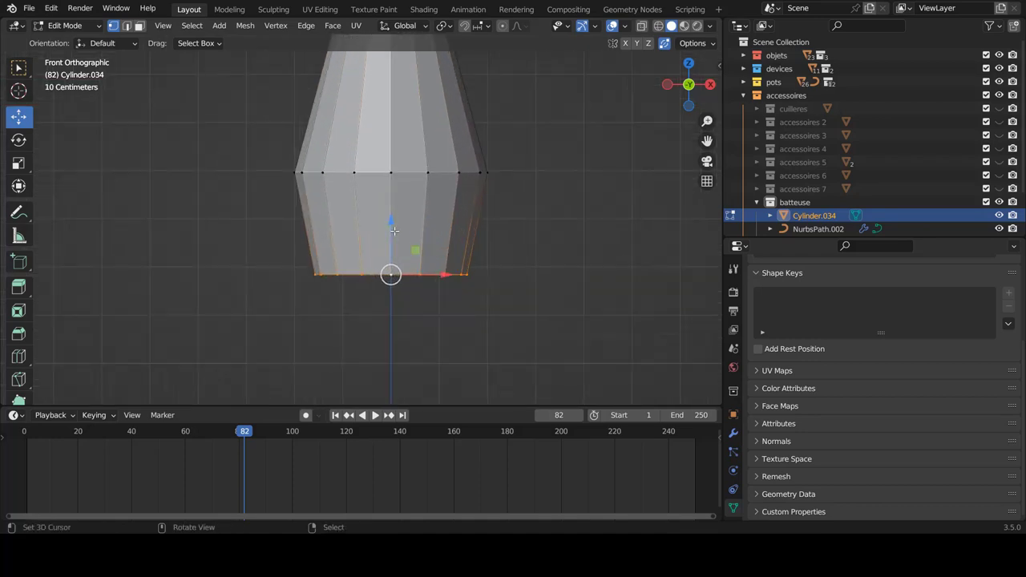
key(alt+z)
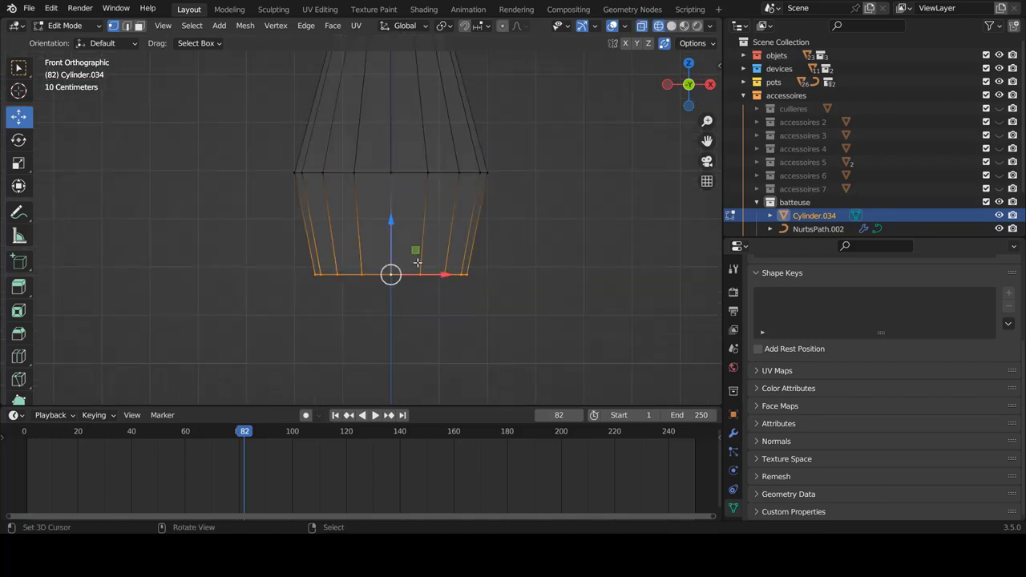
key(alt+z)
key(e)
click(417, 255)
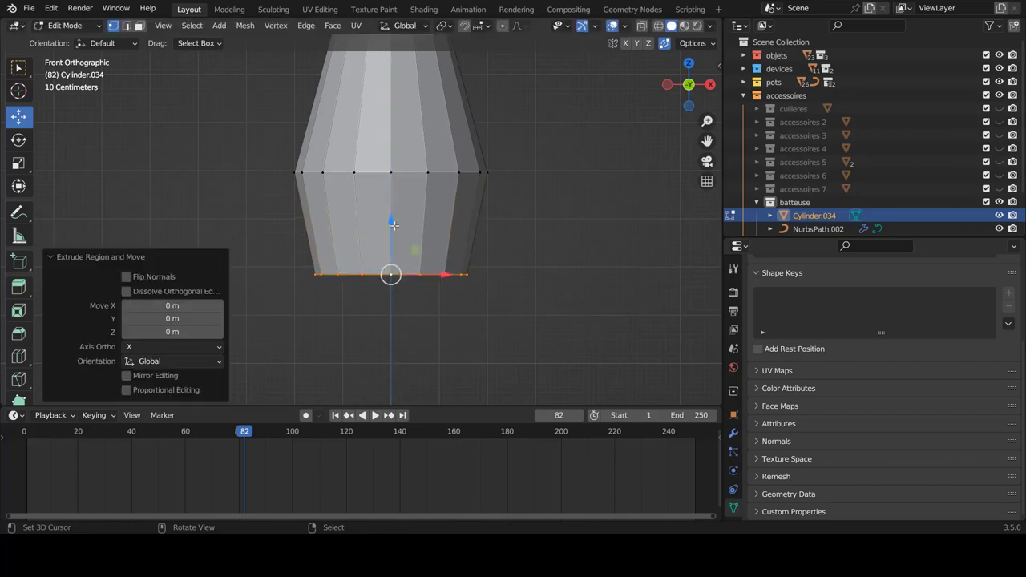
drag(388, 222, 388, 225)
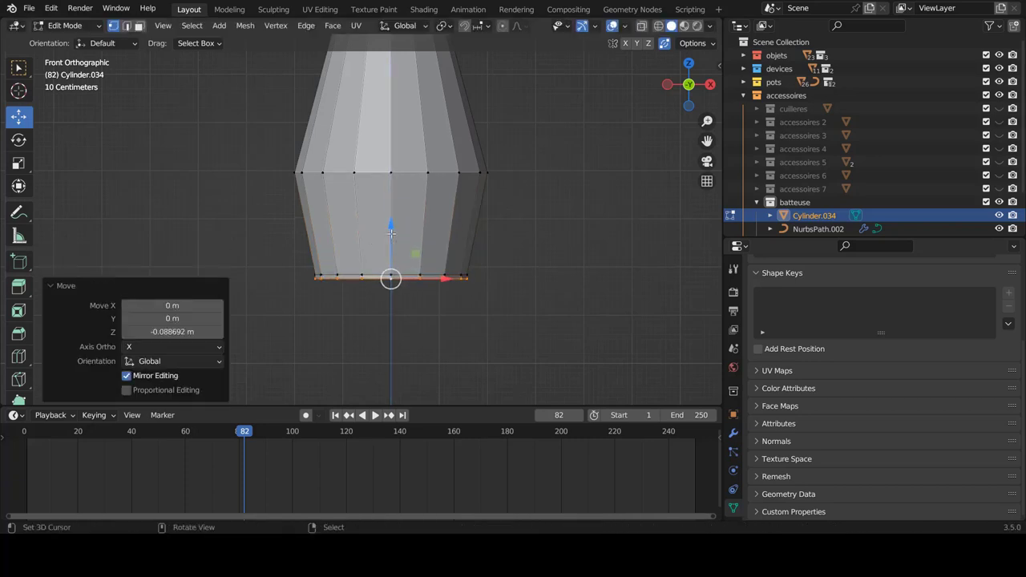
key(s)
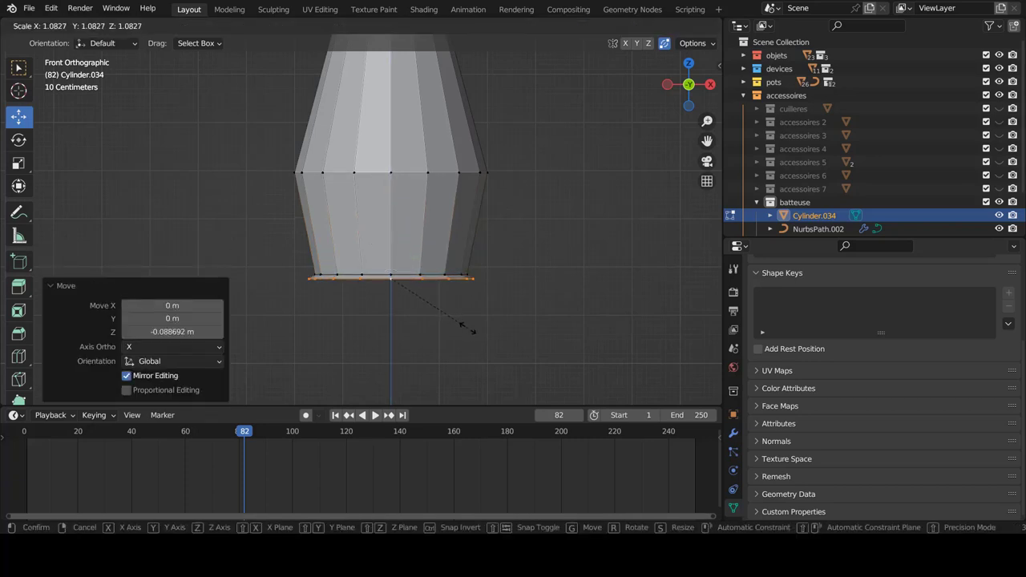
click(484, 343)
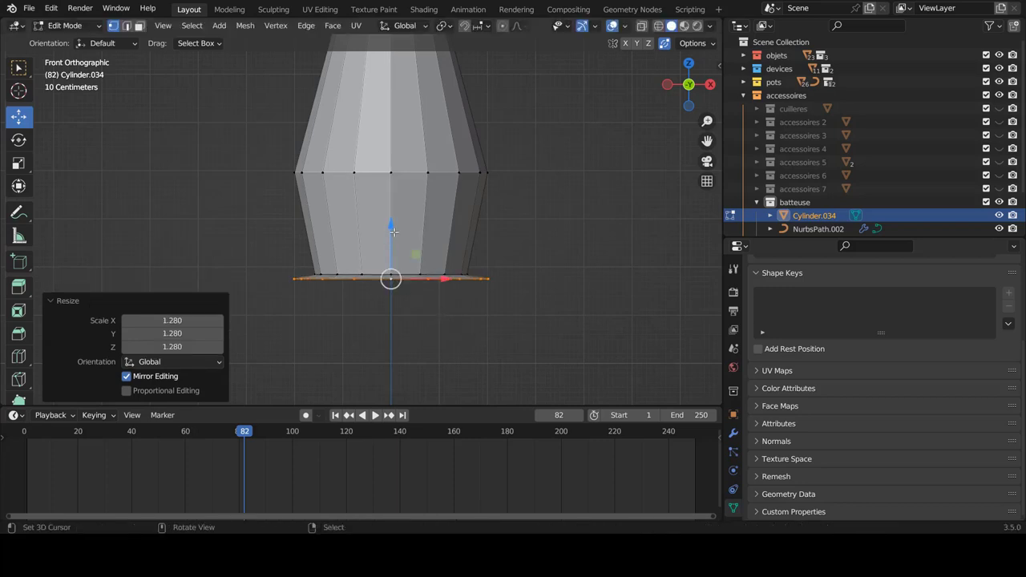
drag(392, 231, 392, 234)
shift+middle_drag(392, 234, 376, 210)
- Extrude another ring, pull it down into the foot, narrow it and raise it slightly
key(e)
right_click(377, 211)
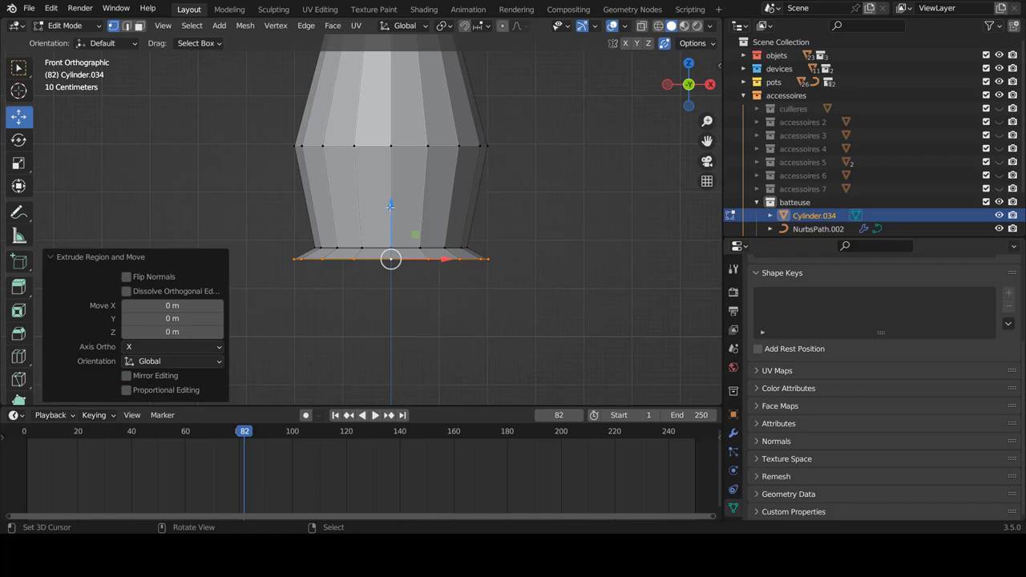
drag(390, 206, 396, 269)
key(s)
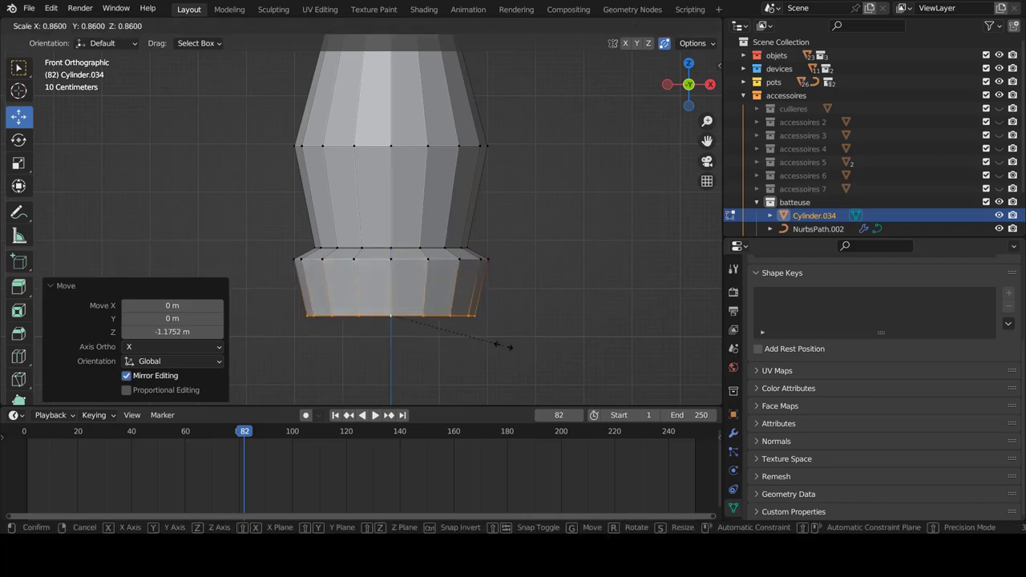
click(487, 345)
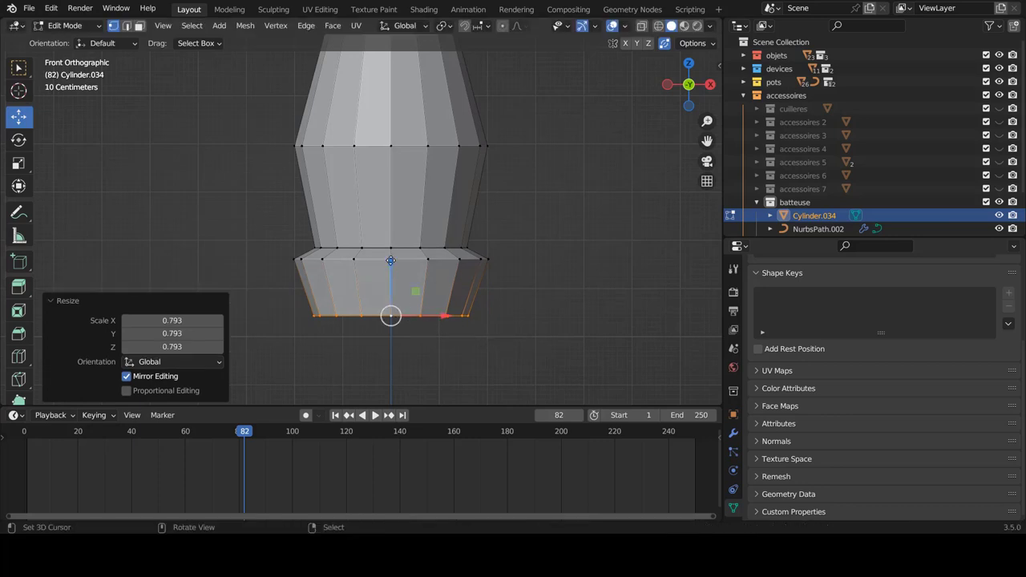
key(g)
click(460, 293)
- Widen the foot's upper ring 1.062, lower it 0.133 m, and select the bottom face
alt+click(459, 284)
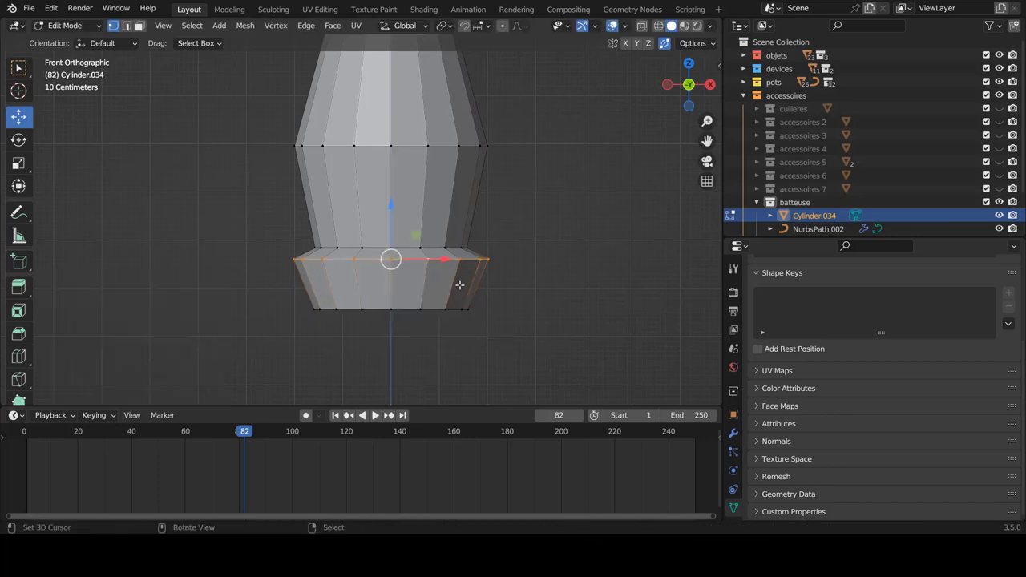
key(s)
click(530, 317)
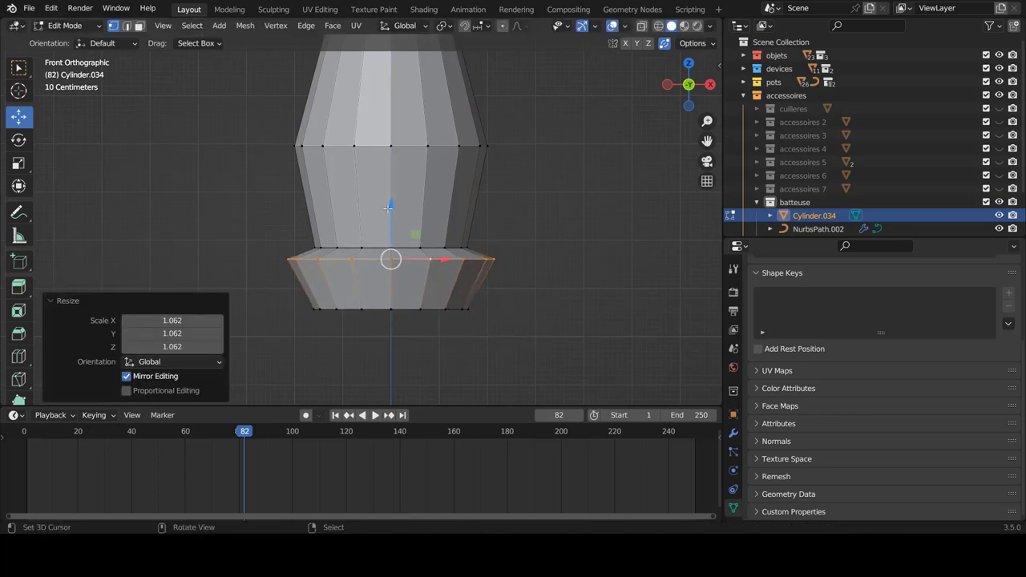
drag(388, 207, 389, 213)
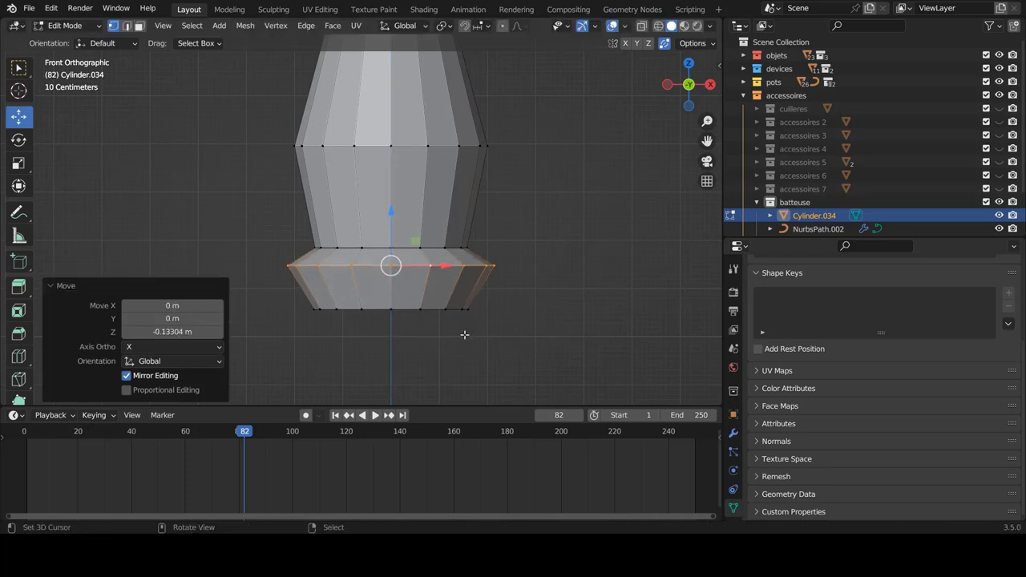
alt+click(433, 309)
middle_drag(433, 308, 427, 262)
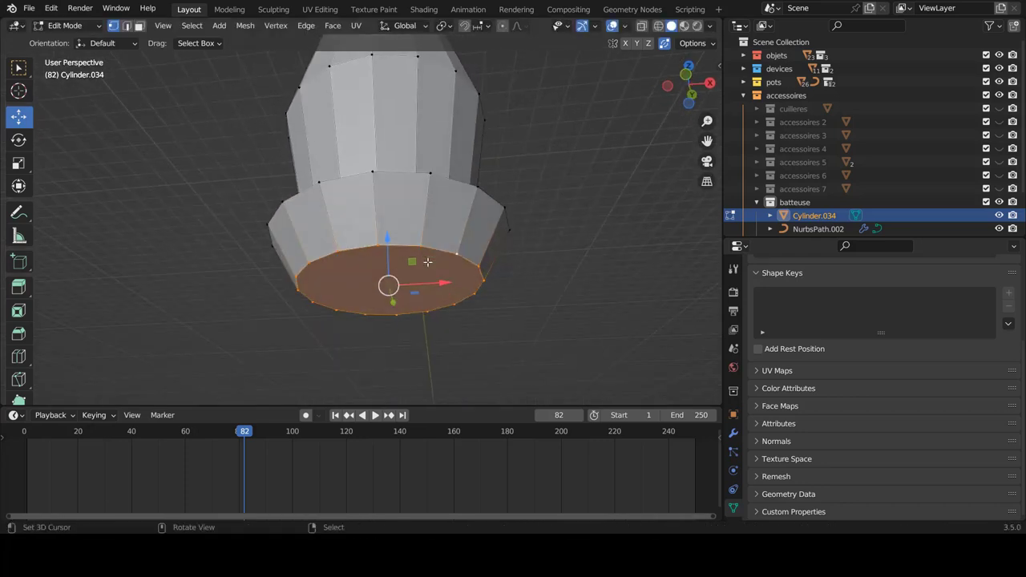
- Extrude the bottom face, scale it to 0.697 and lower it, then inset a disc lowered 0.0668 m
key(e)
right_click(479, 305)
key(s)
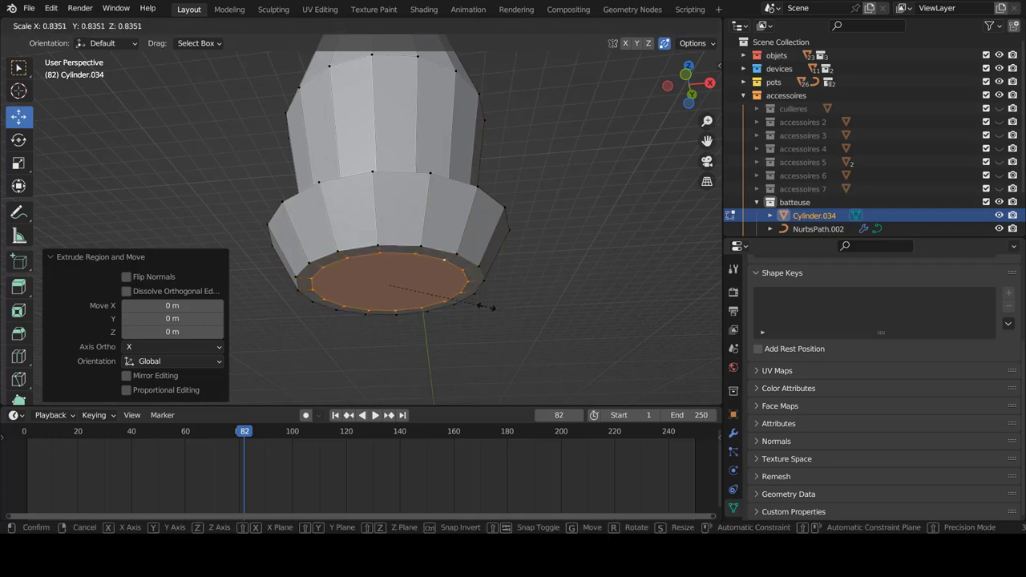
click(471, 303)
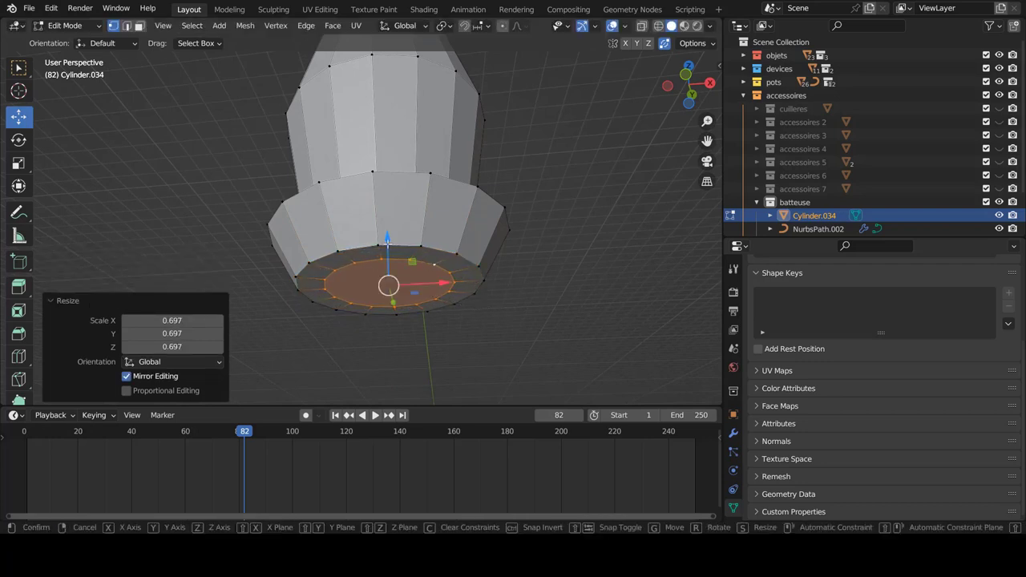
drag(388, 241, 388, 251)
key(i)
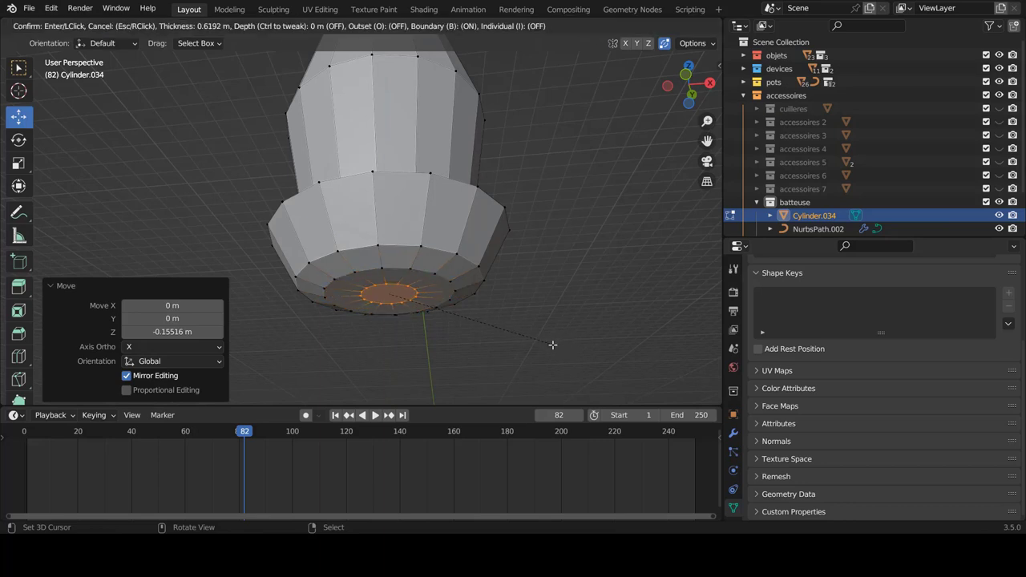
click(556, 346)
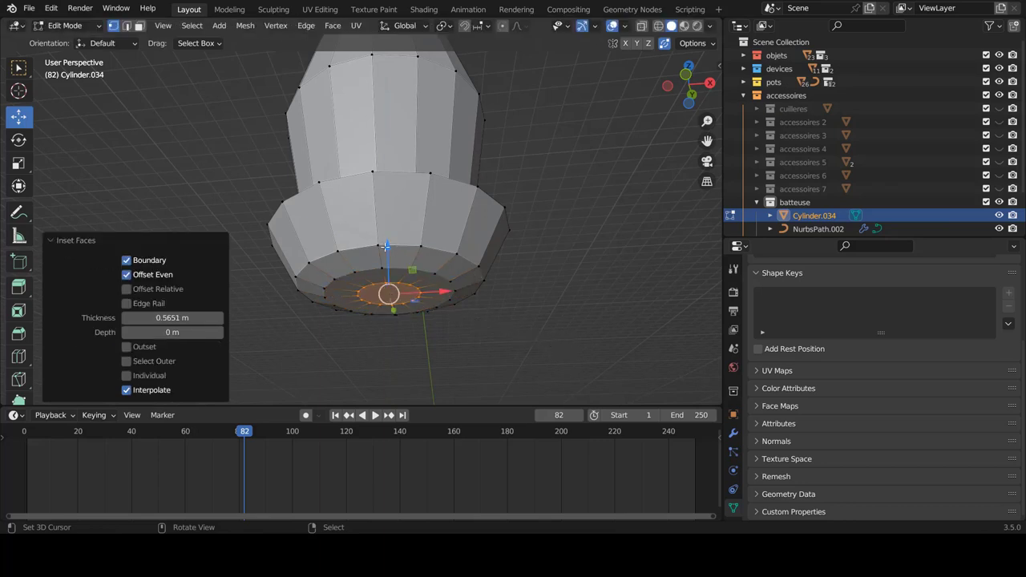
drag(386, 246, 395, 242)
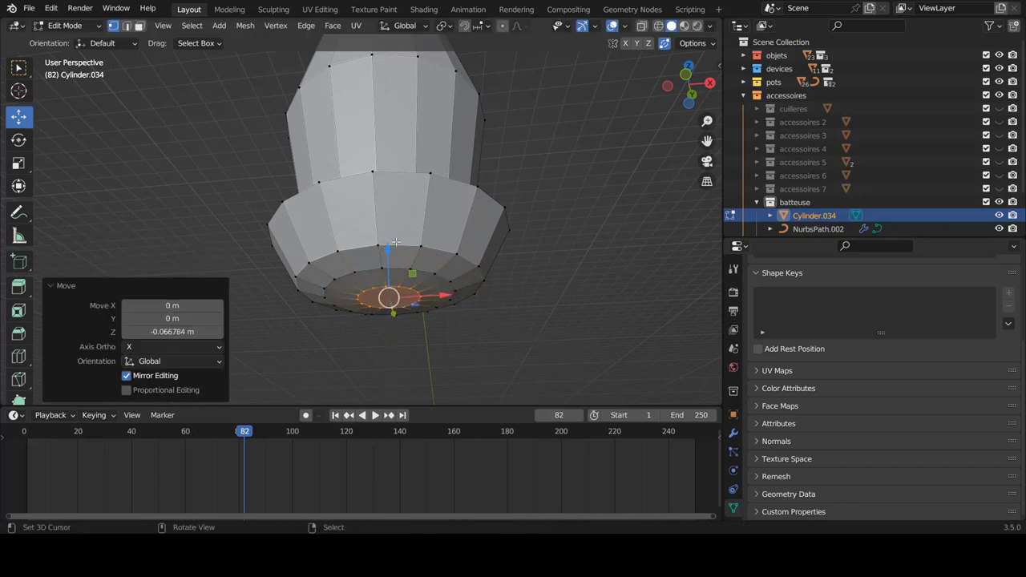
key(KP_1)
- Bevel the edge loop atop the base flare into a three-segment rounded band
scroll(424, 278, up, 1)
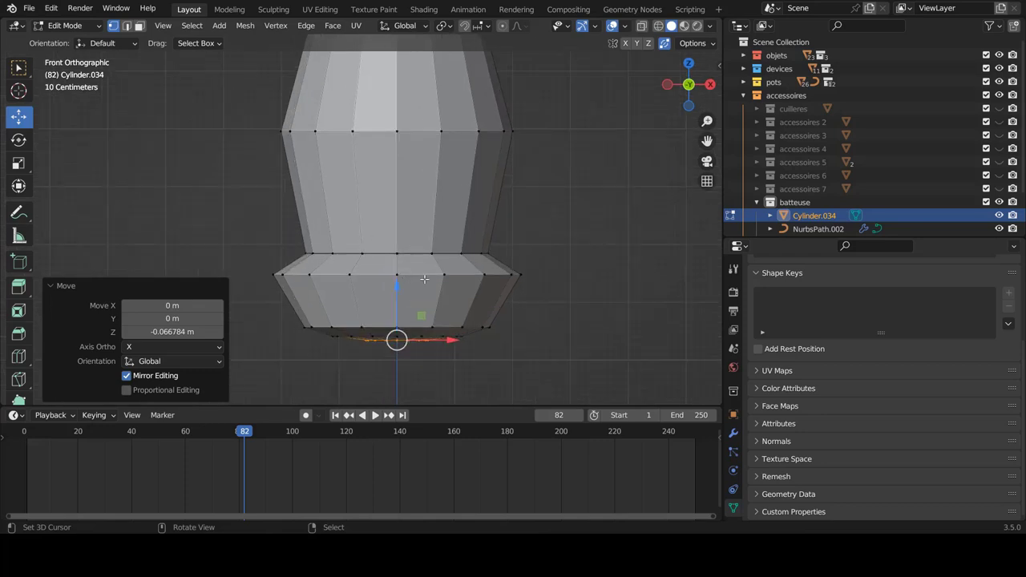
alt+click(433, 275)
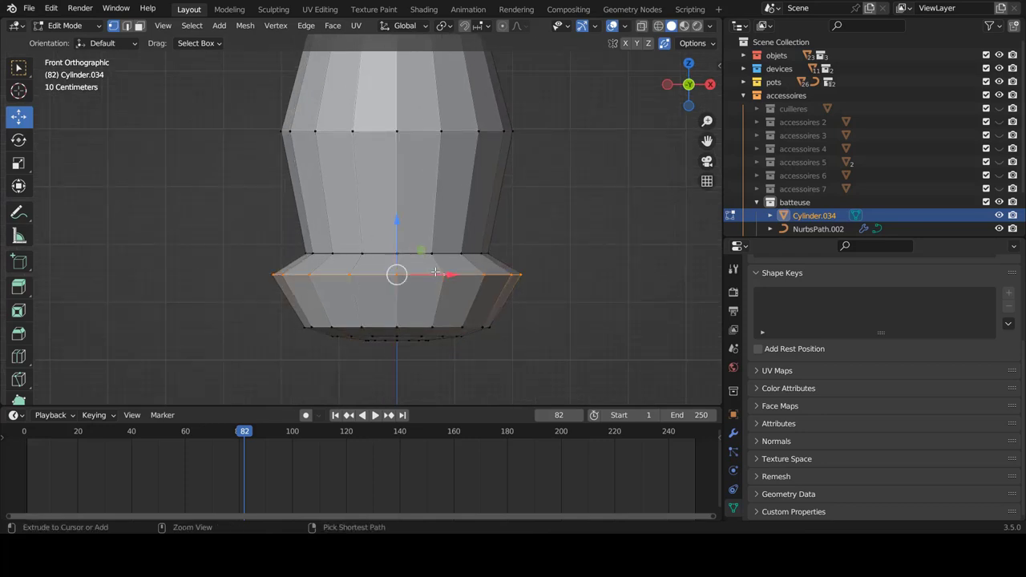
key(ctrl+b)
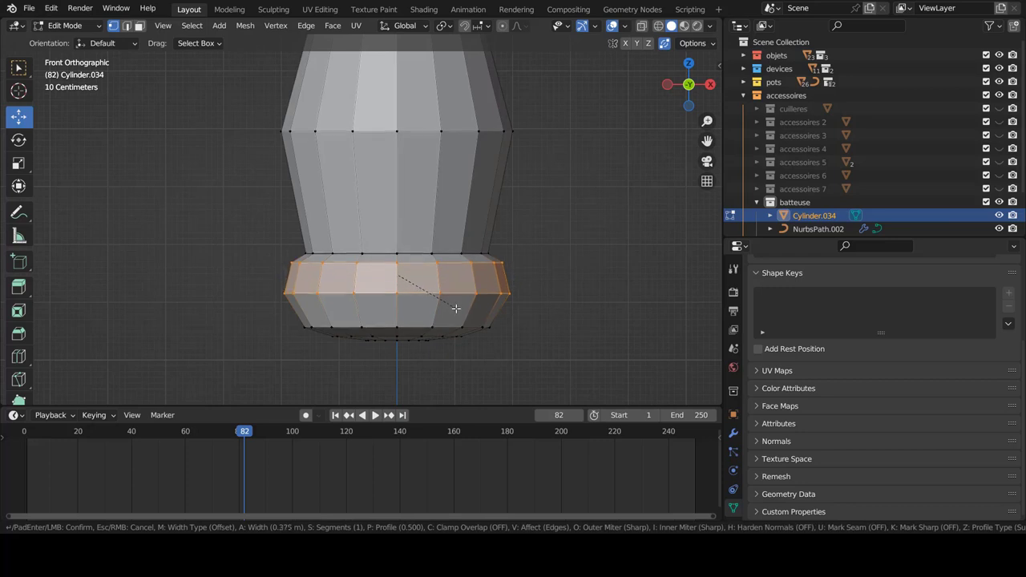
scroll(456, 311, up, 1)
scroll(457, 313, up, 1)
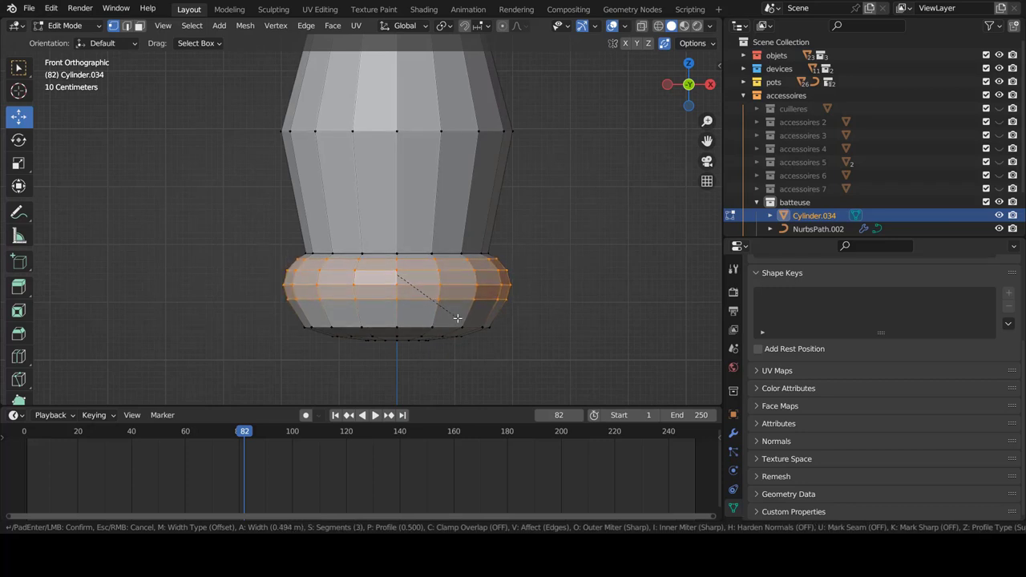
click(457, 319)
- Preview the bevelled handle in Object Mode, then return to editing the mesh
key(Tab)
scroll(433, 282, down, 2)
scroll(412, 284, down, 2)
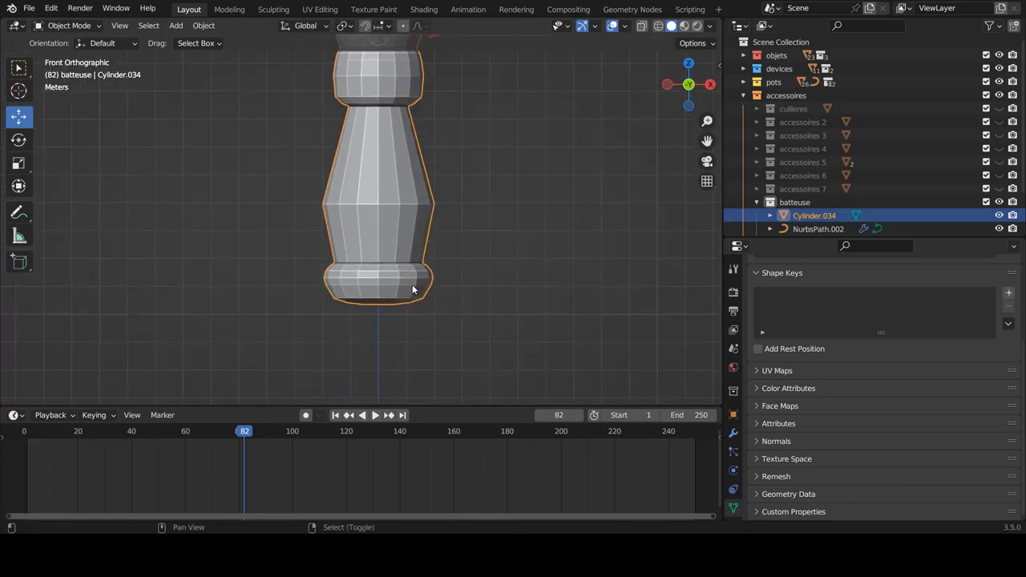
shift+scroll(412, 285, up, 2)
scroll(412, 272, up, 2)
key(Tab)
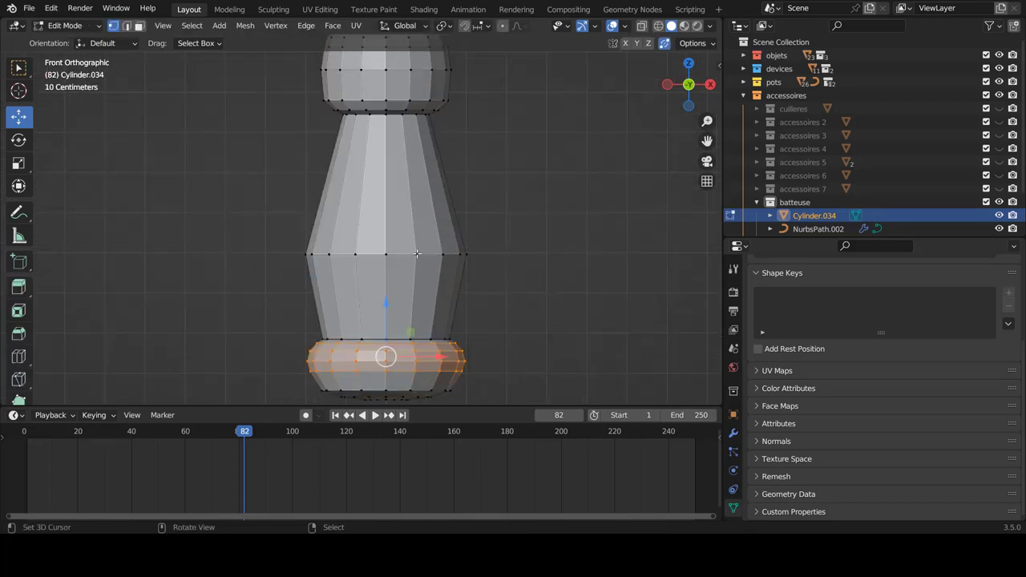
- Start a bevel on the handle's middle edge loop, then cancel it
alt+click(417, 255)
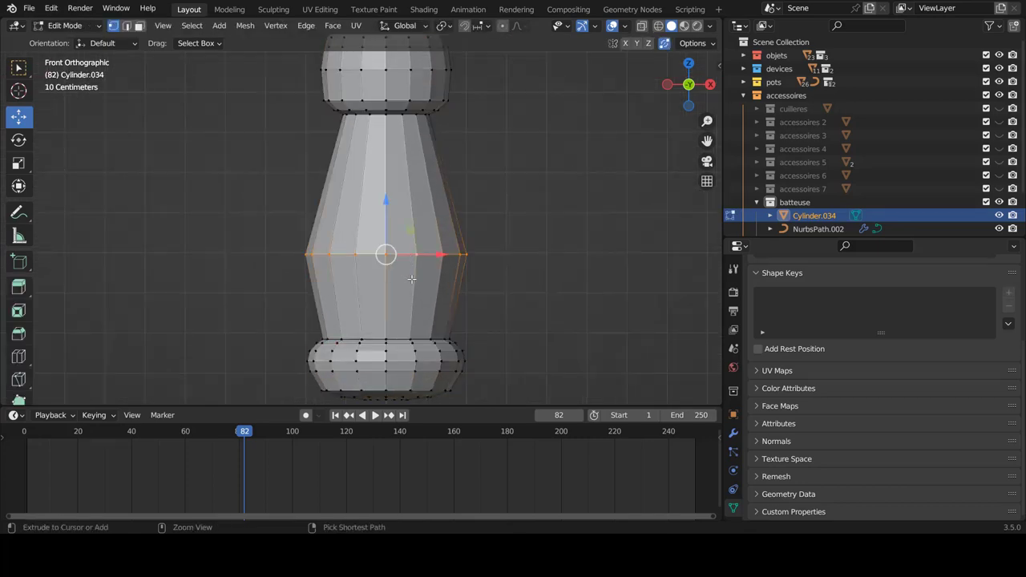
key(ctrl+b)
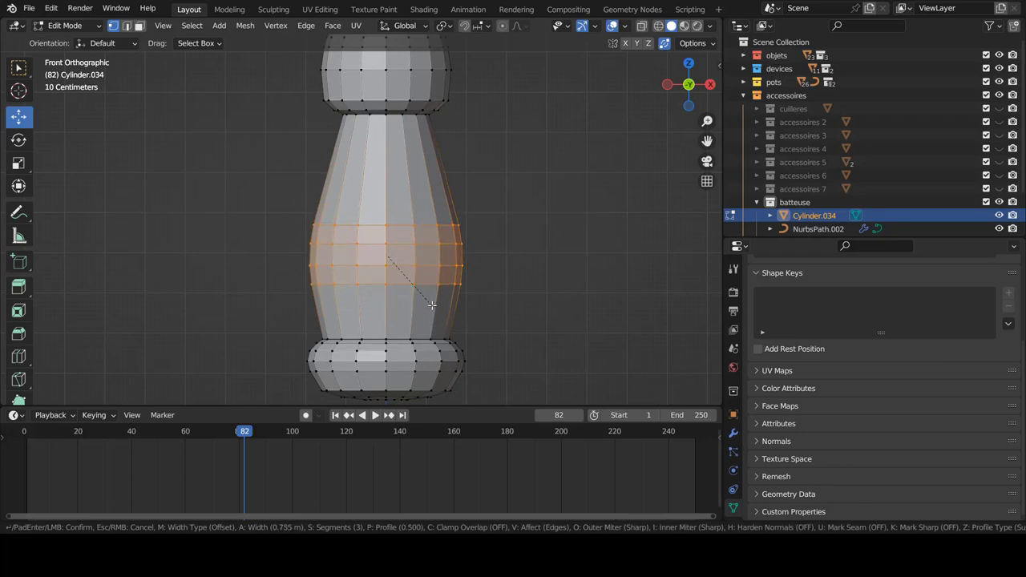
key(Escape)
scroll(385, 254, down, 2)
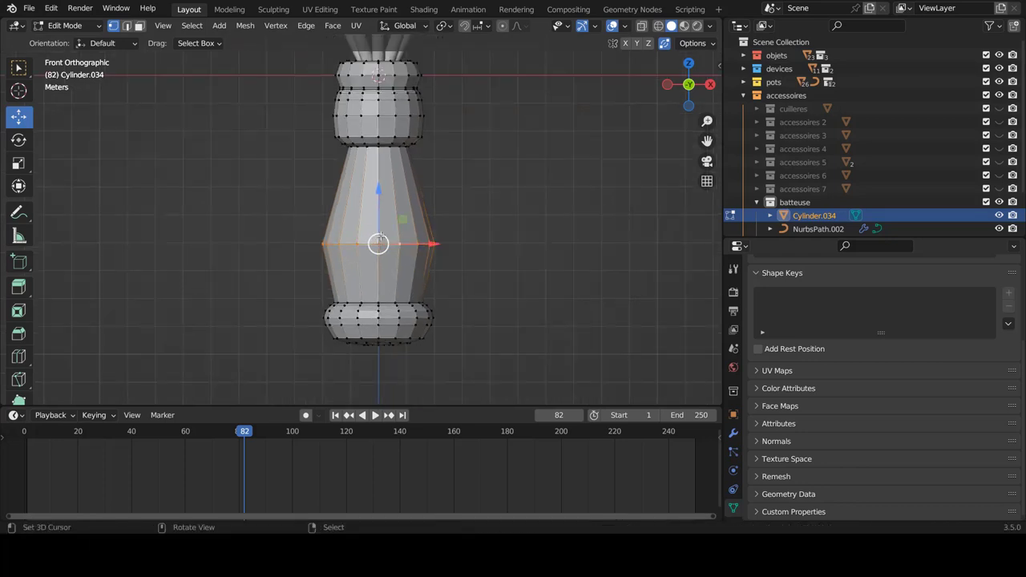
- In wireframe, scale the handle's lower-half vertices up to about 1.03 and raise them along Z
key(shift+z)
key(alt+a)
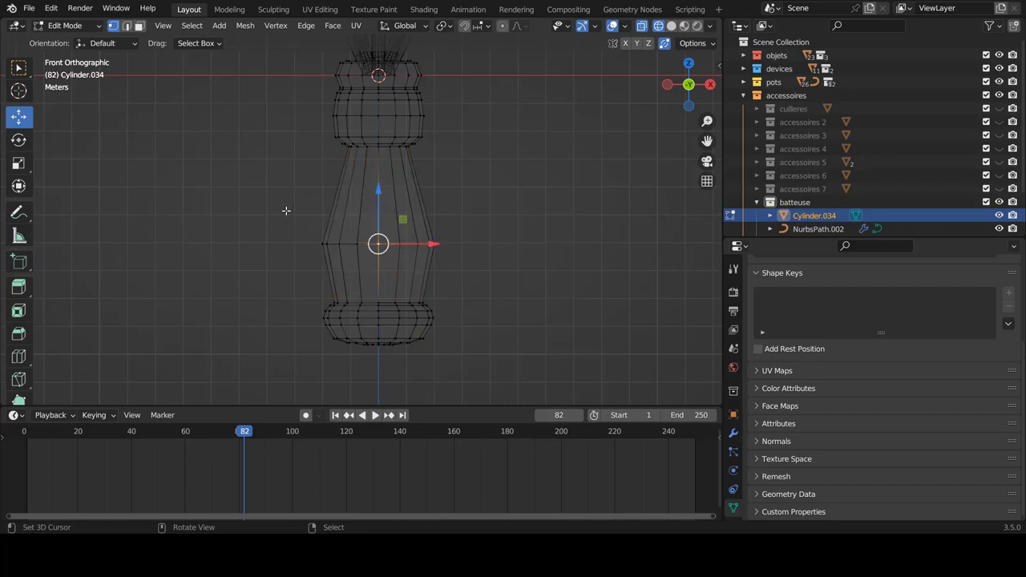
mouse_move(244, 188)
mouse_down()
mouse_move(524, 370)
mouse_move(524, 351)
mouse_up()
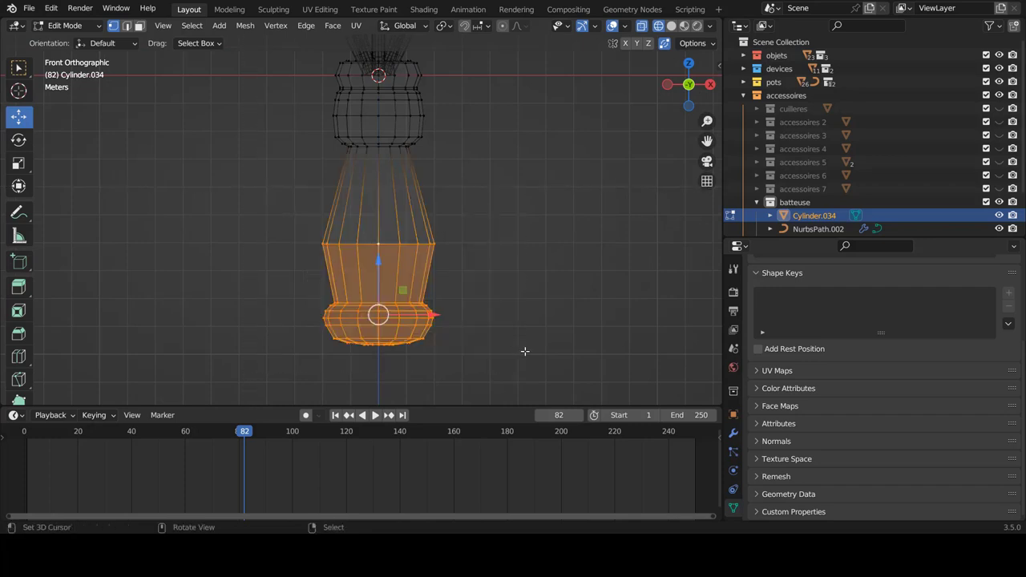
key(s)
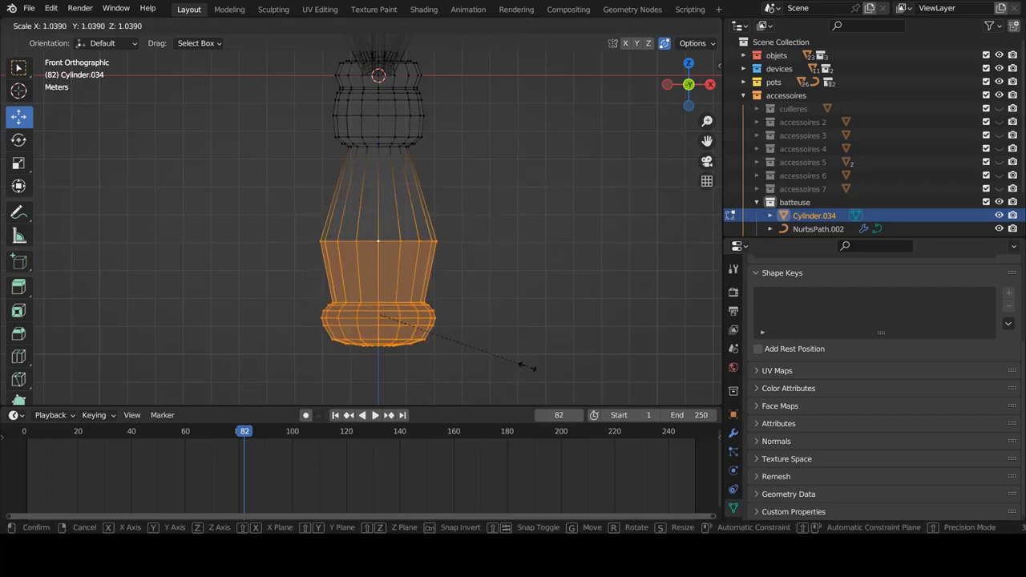
click(524, 366)
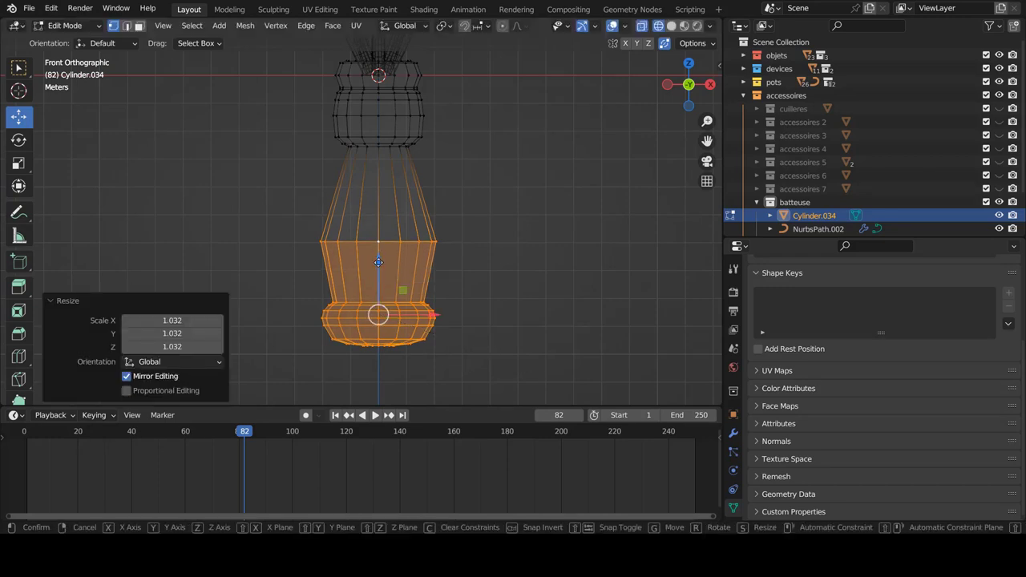
key(g)
key(z)
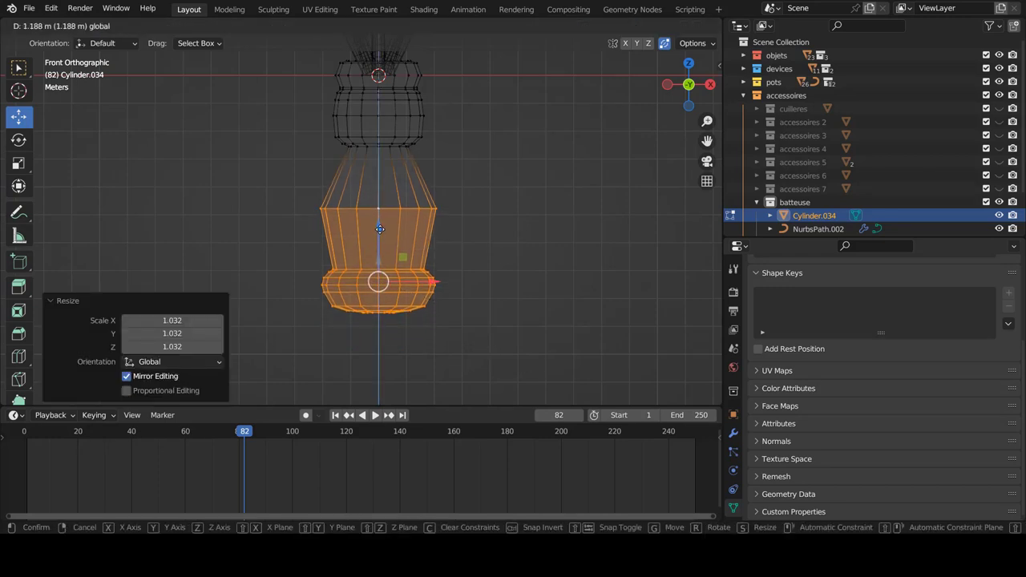
click(380, 202)
- Lower the handle's middle loop and bevel it into a three-segment rounded bulge
scroll(381, 202, up, 2)
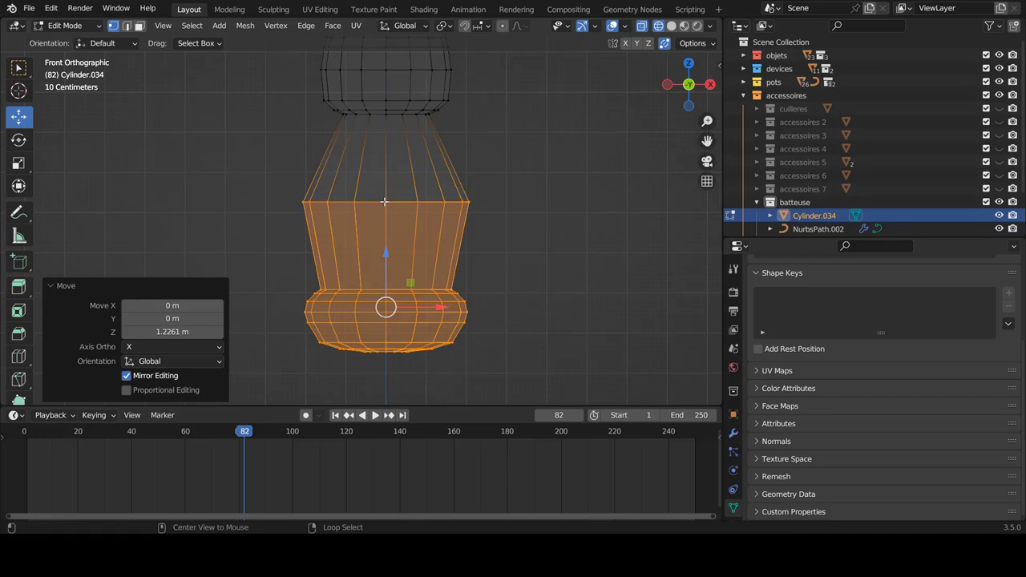
key(alt+a)
alt+click(394, 203)
key(shift+z)
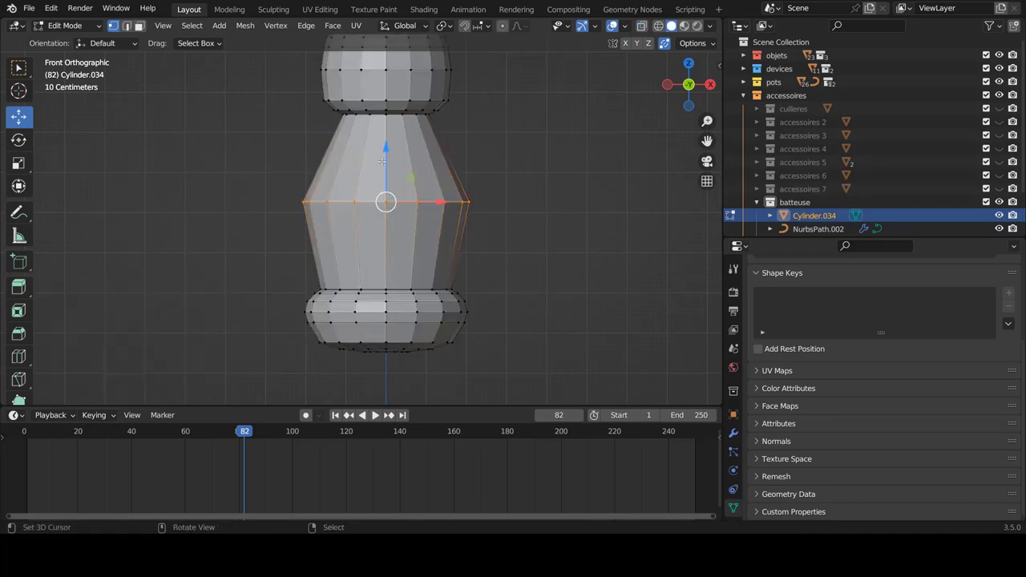
drag(386, 152, 392, 187)
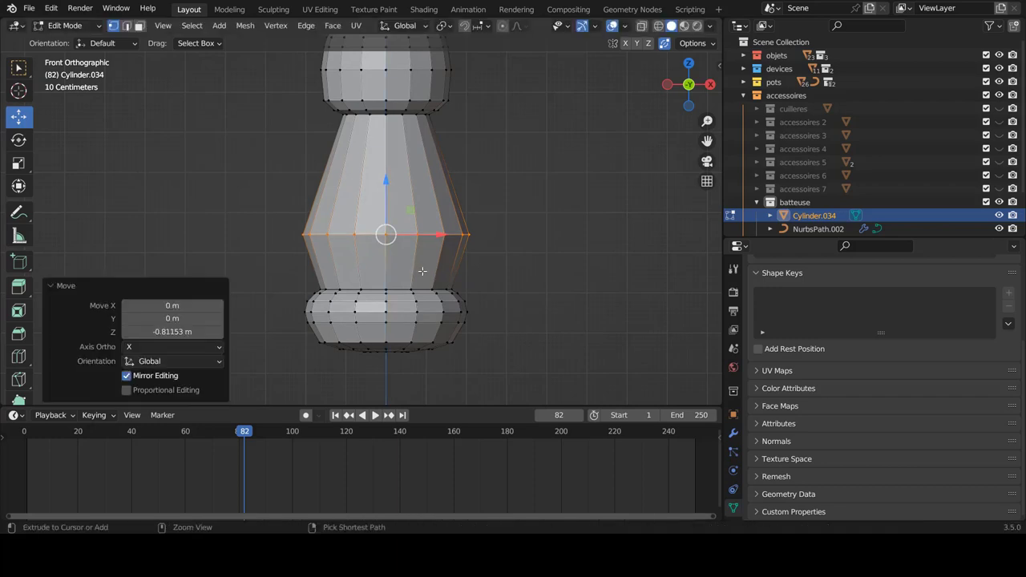
key(ctrl+b)
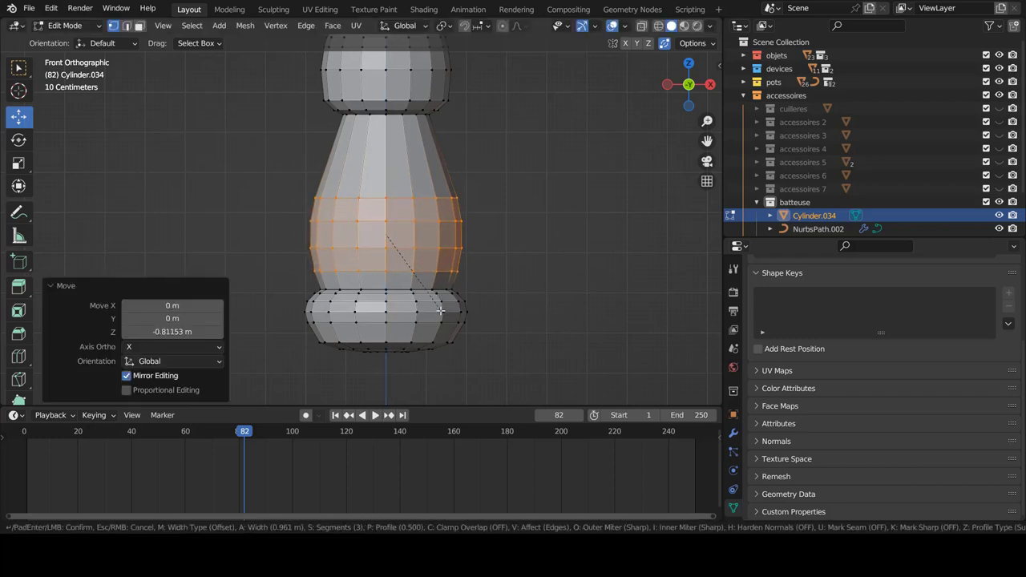
click(439, 307)
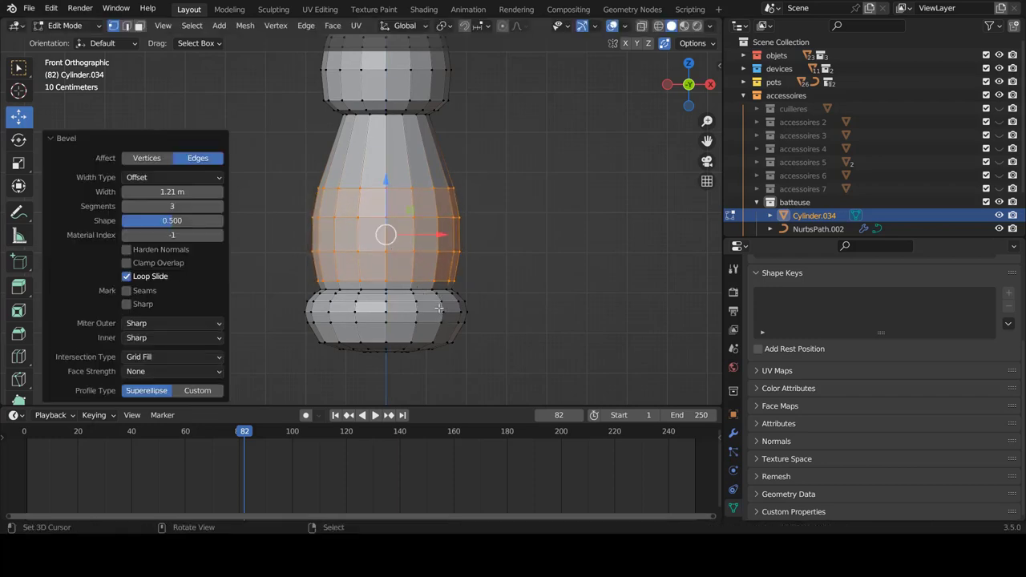
- Return to Object Mode and deselect the handle to view the whole whisk
key(Tab)
scroll(429, 255, down, 3)
click(425, 255)
scroll(384, 242, down, 2)
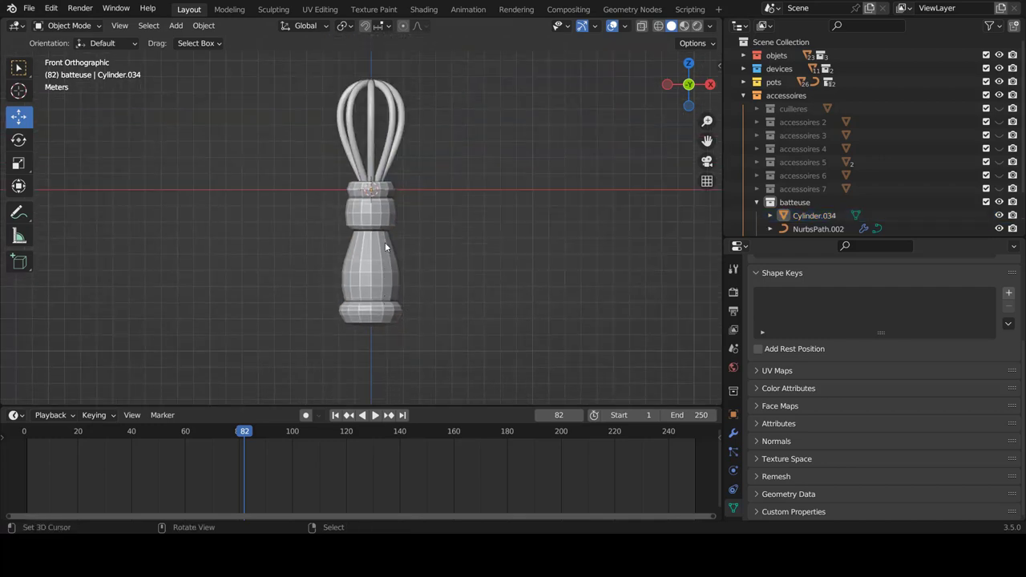
- Add a Subdivision Surface modifier to Cylinder.034 with viewport levels set to 2
scroll(387, 245, up, 2)
click(388, 244)
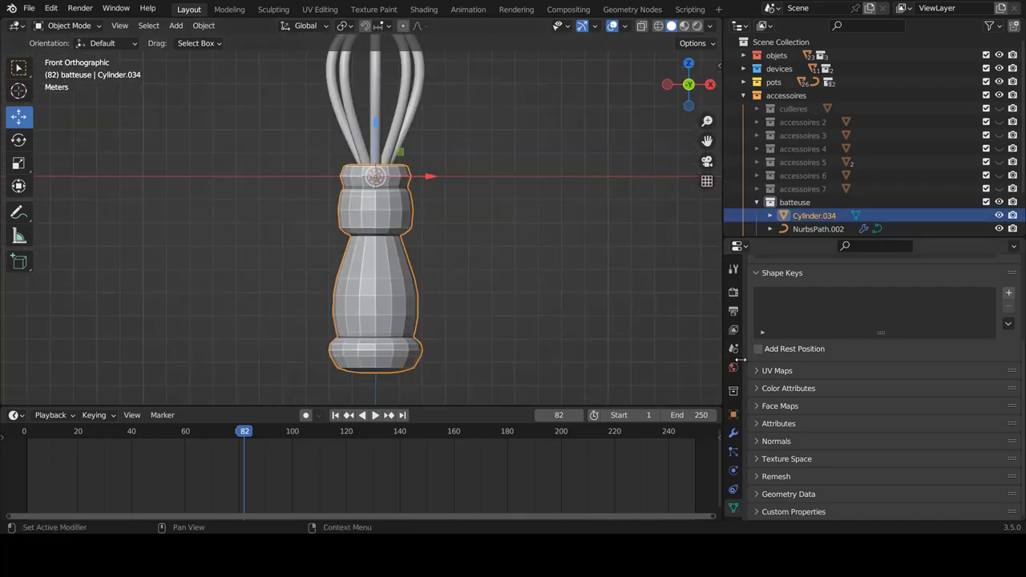
click(733, 433)
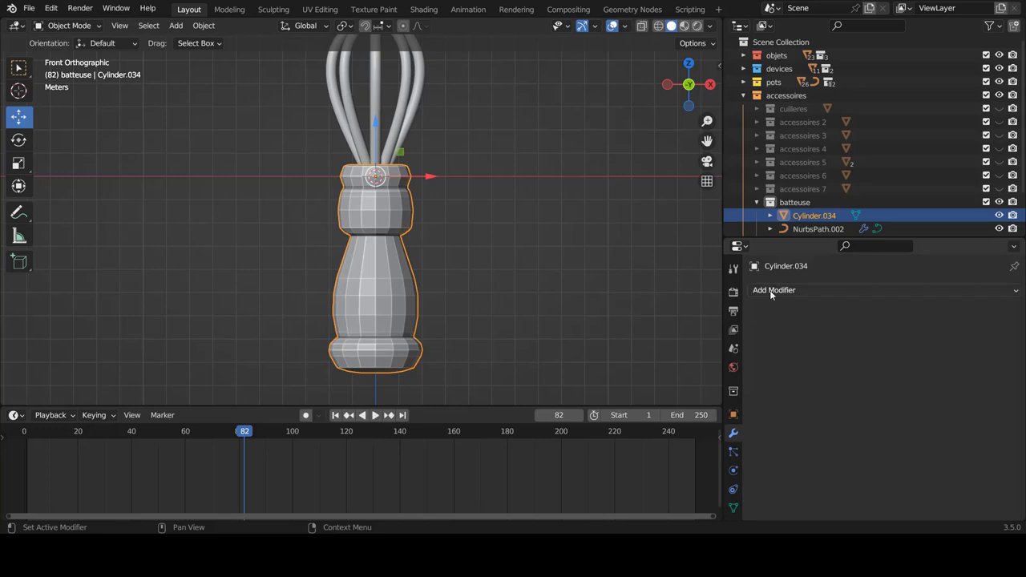
click(770, 292)
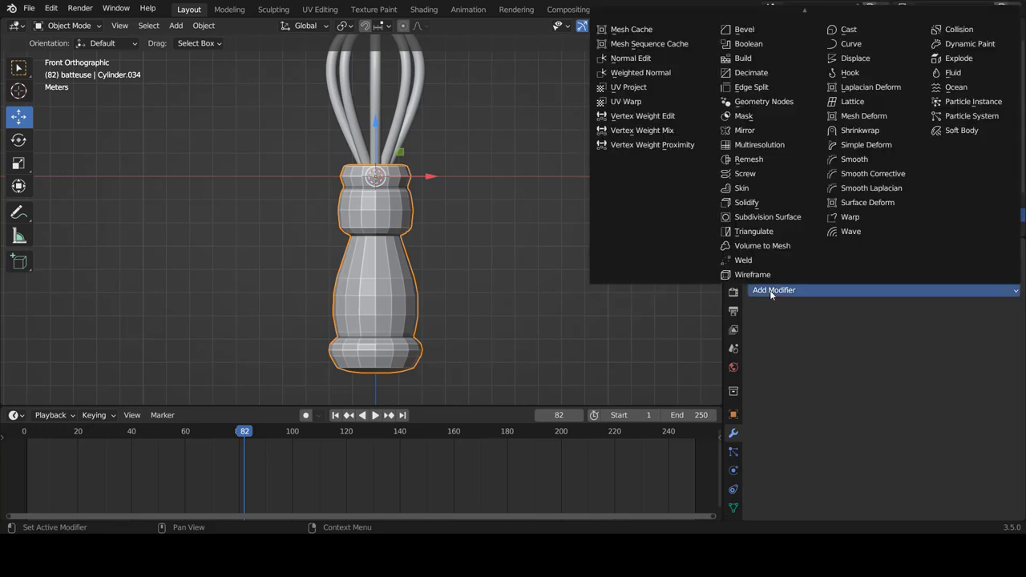
click(768, 217)
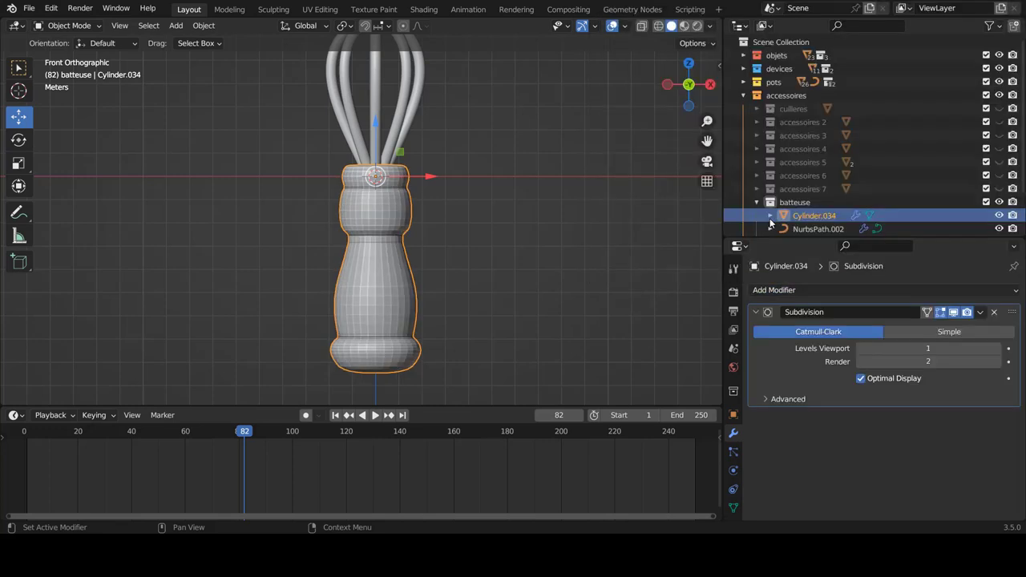
click(1000, 349)
click(756, 312)
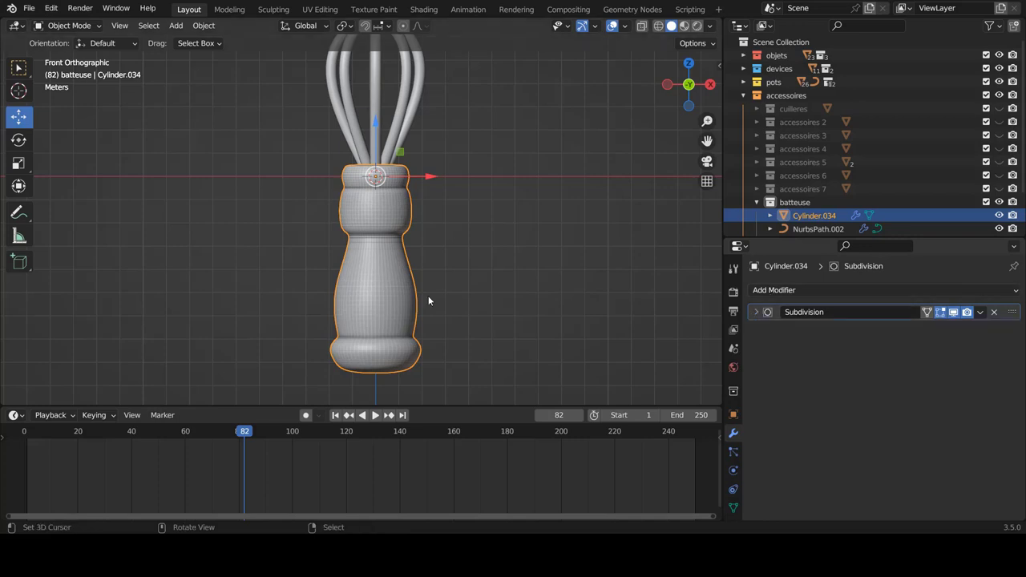
- Shade the handle smooth and enter Edit Mode on its mesh
right_click(385, 275)
click(386, 277)
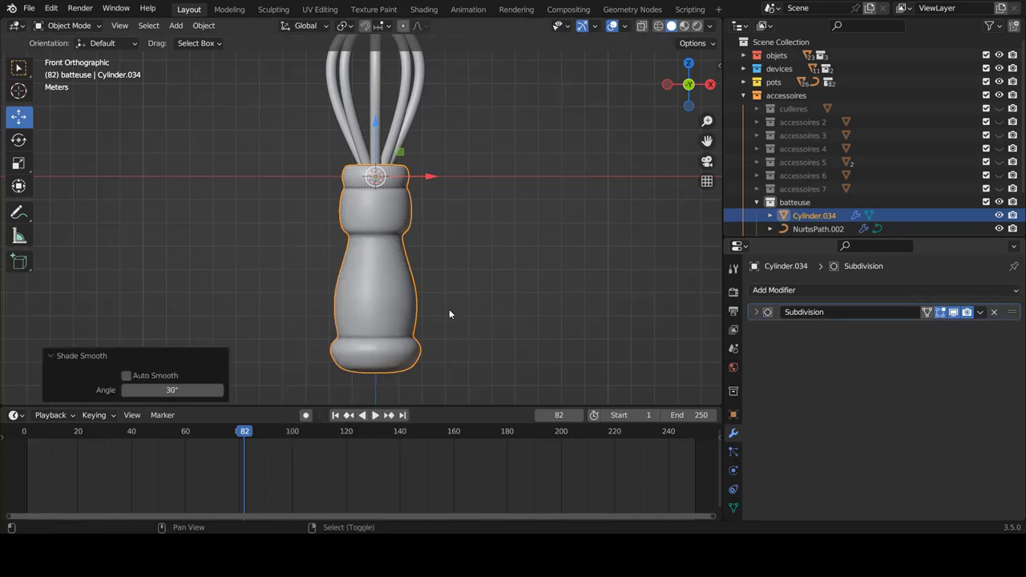
shift+scroll(417, 275, down, 3)
shift+scroll(418, 269, up, 3)
shift+scroll(408, 245, down, 4)
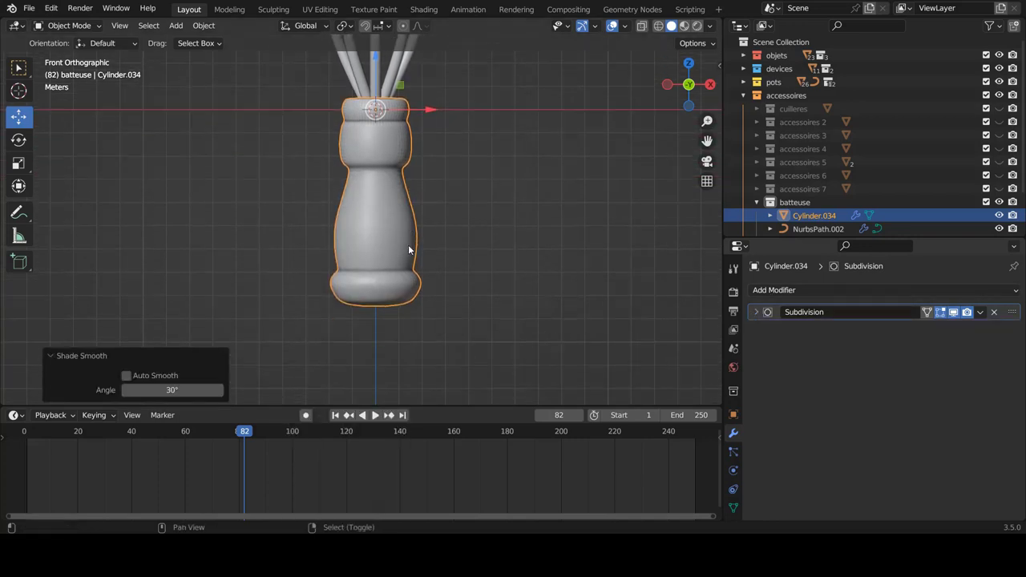
scroll(408, 244, up, 2)
key(Tab)
scroll(408, 249, up, 2)
- Edge-slide the base's bottom loop and preview the smoothed result in Object Mode
scroll(417, 265, up, 1)
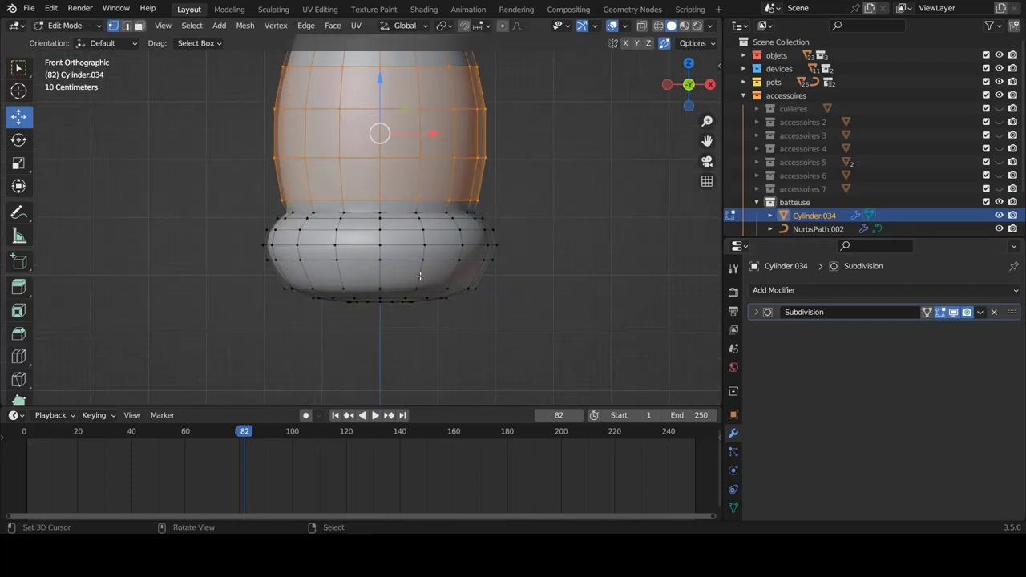
scroll(433, 290, up, 2)
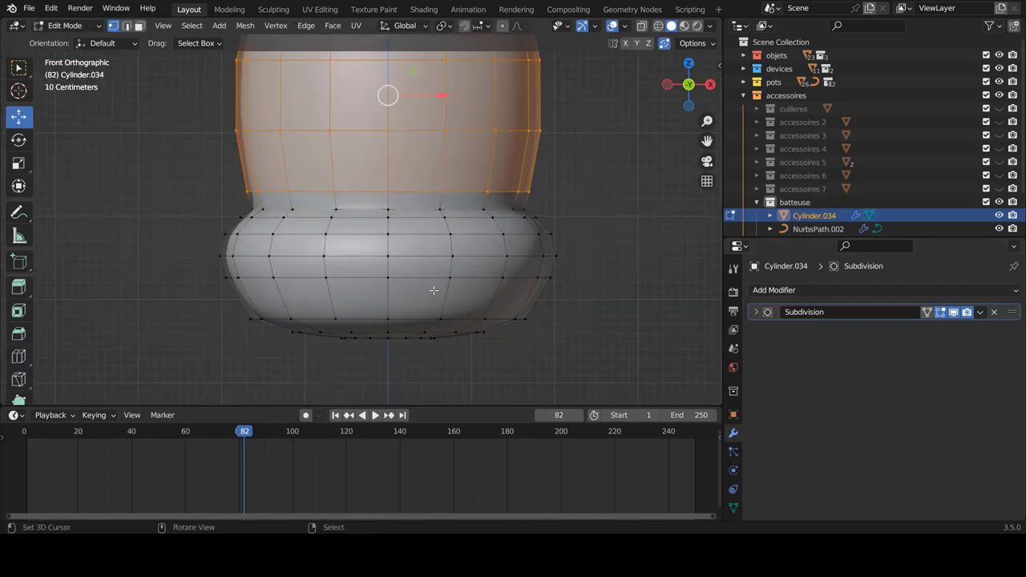
alt+click(463, 317)
right_click(463, 320)
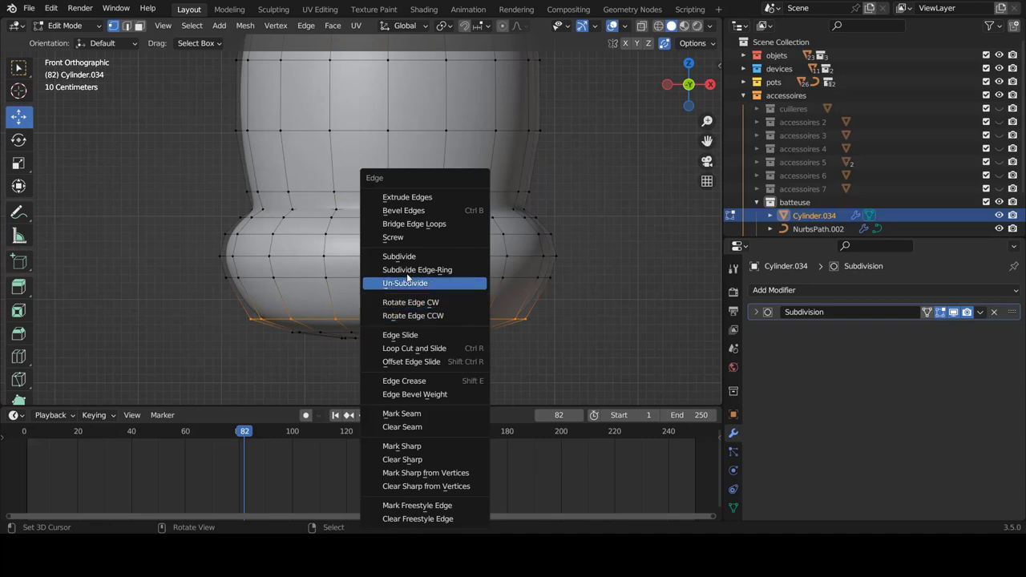
click(412, 337)
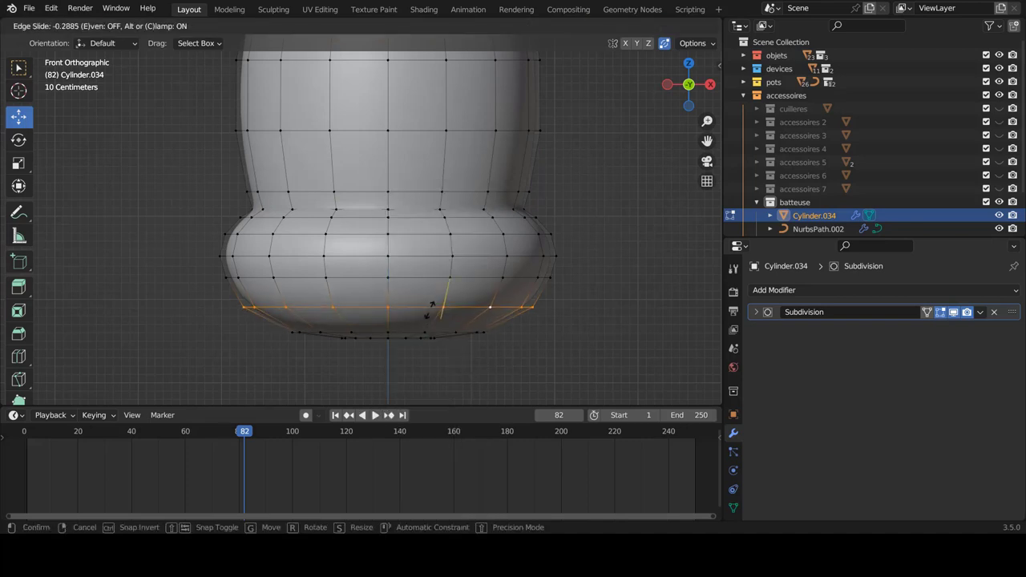
click(433, 307)
key(Tab)
click(411, 308)
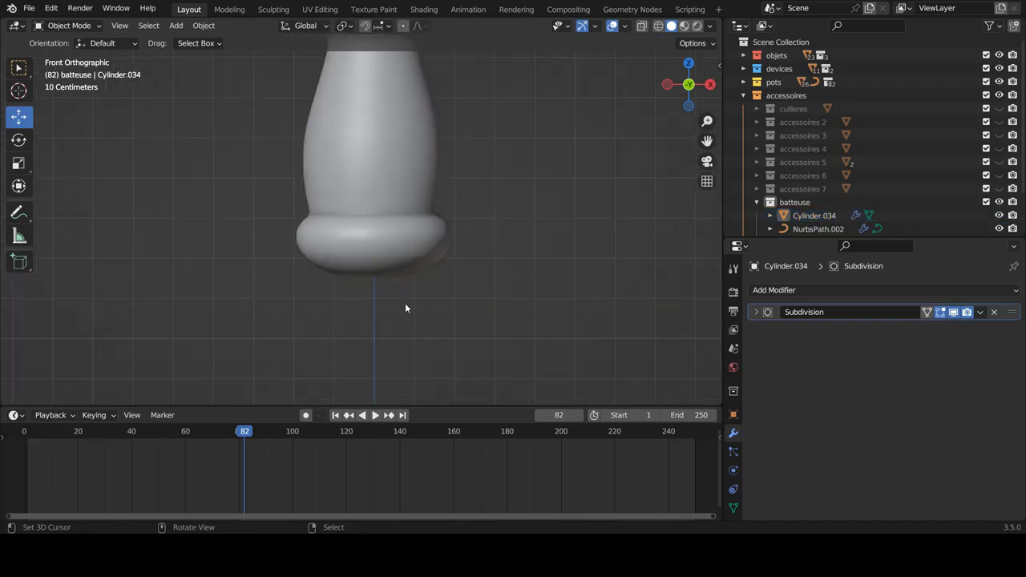
scroll(405, 303, up, 3)
scroll(440, 272, up, 1)
key(Tab)
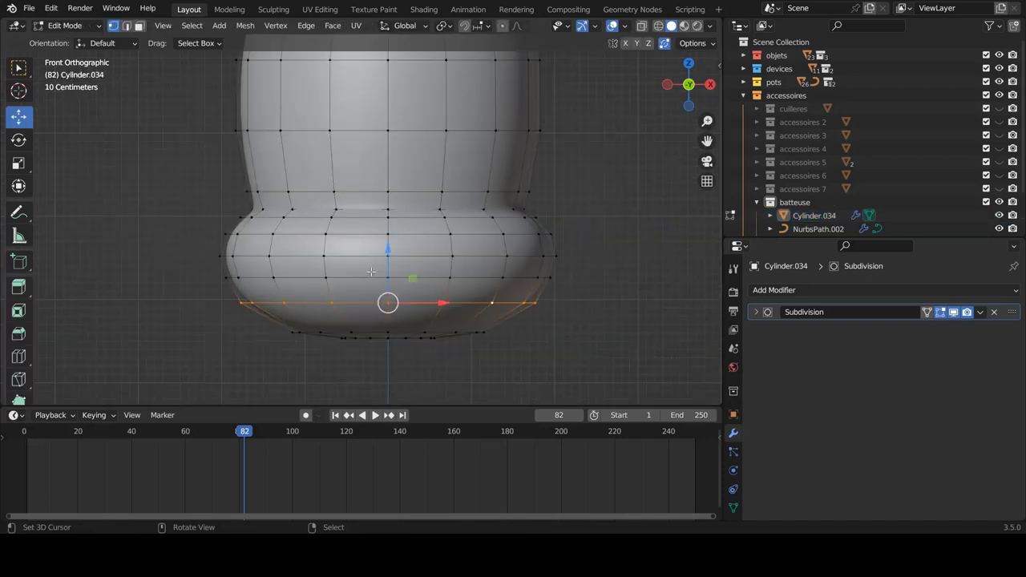
- Dissolve a lower edge loop of the base
alt+click(422, 276)
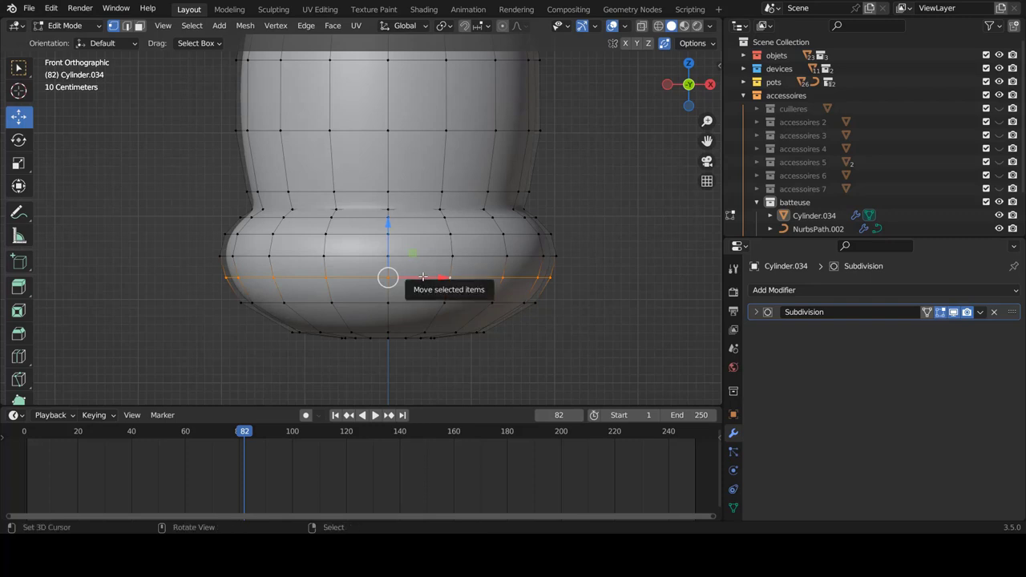
key(x)
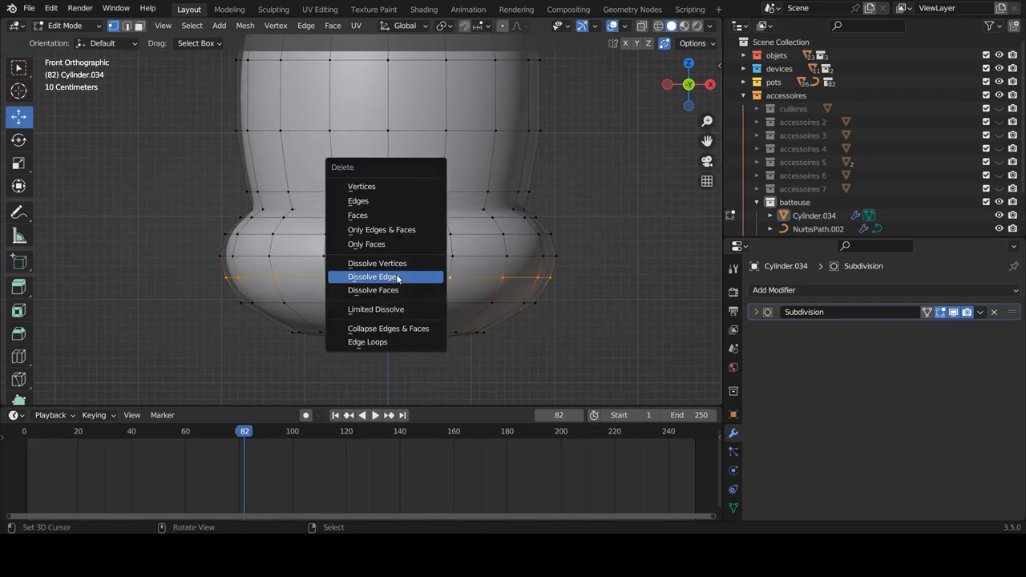
click(398, 278)
key(Tab)
key(Tab)
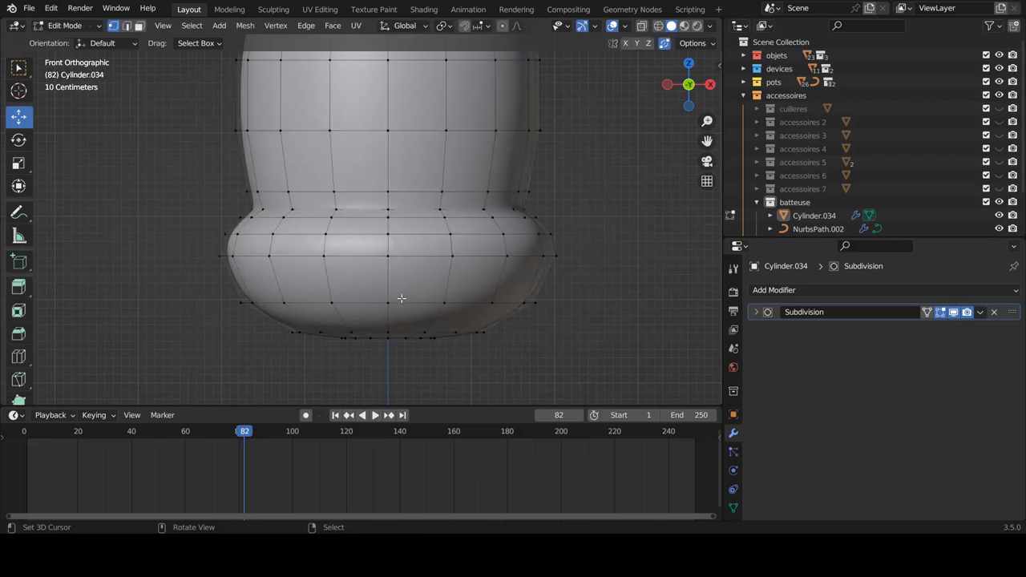
- Edge-slide the base's lower loop by -0.1831 and view the whole whisk
alt+click(401, 302)
key(ctrl+e)
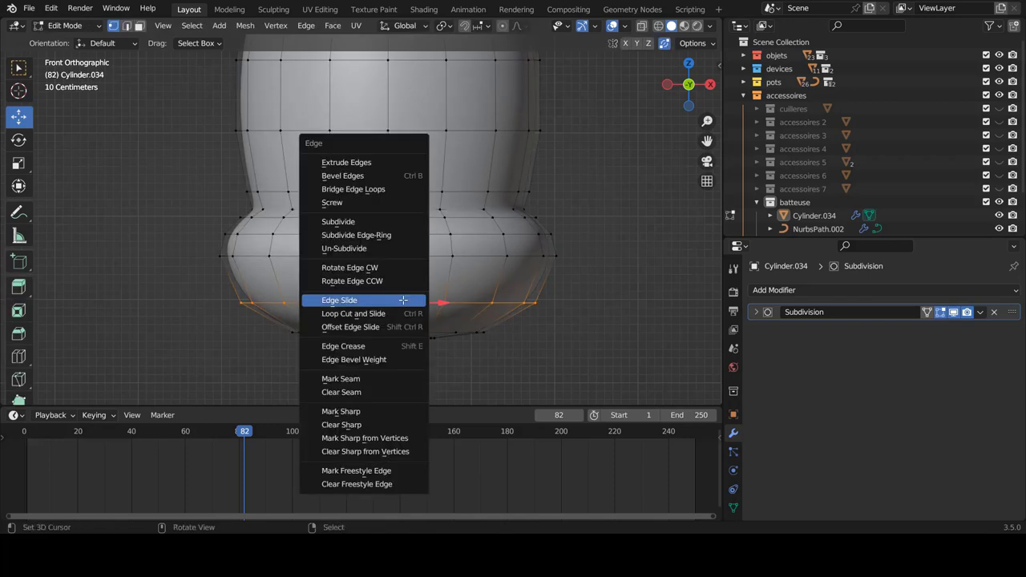
click(392, 303)
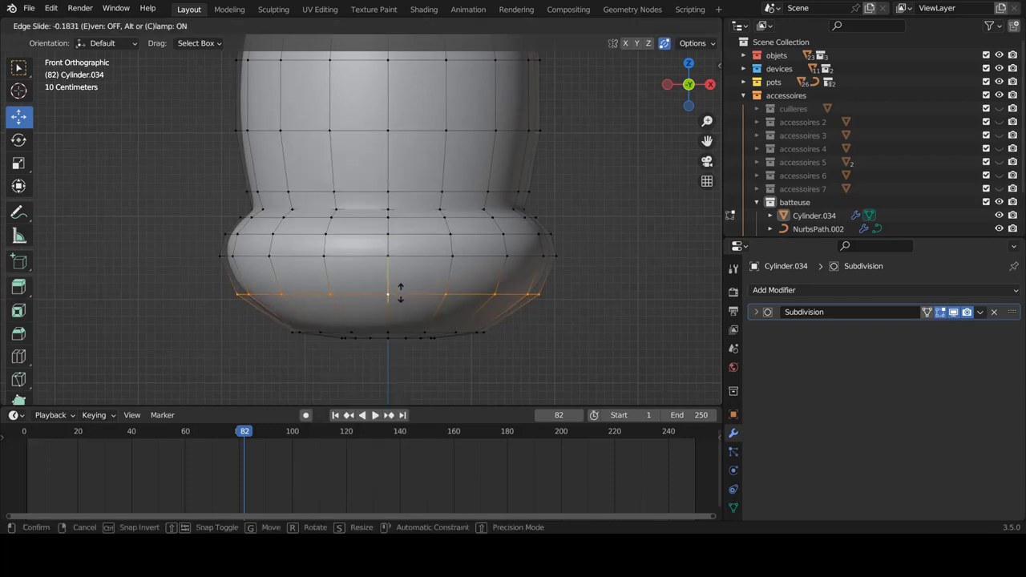
click(407, 299)
key(Tab)
scroll(438, 292, down, 5)
scroll(419, 269, down, 3)
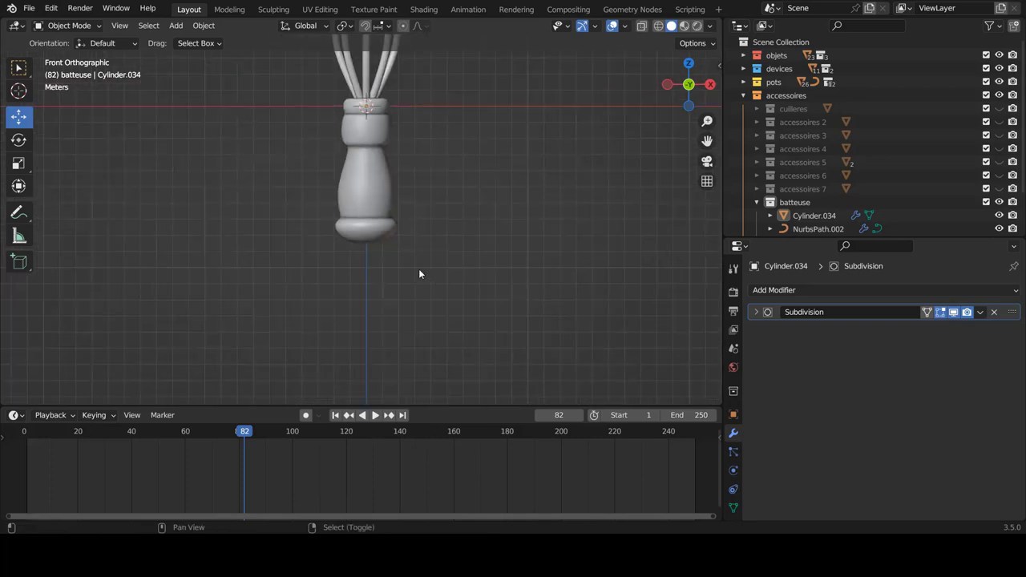
scroll(410, 267, up, 4)
scroll(411, 266, up, 1)
- Loop-cut a new edge loop into the tapered section near the collar
scroll(411, 267, up, 2)
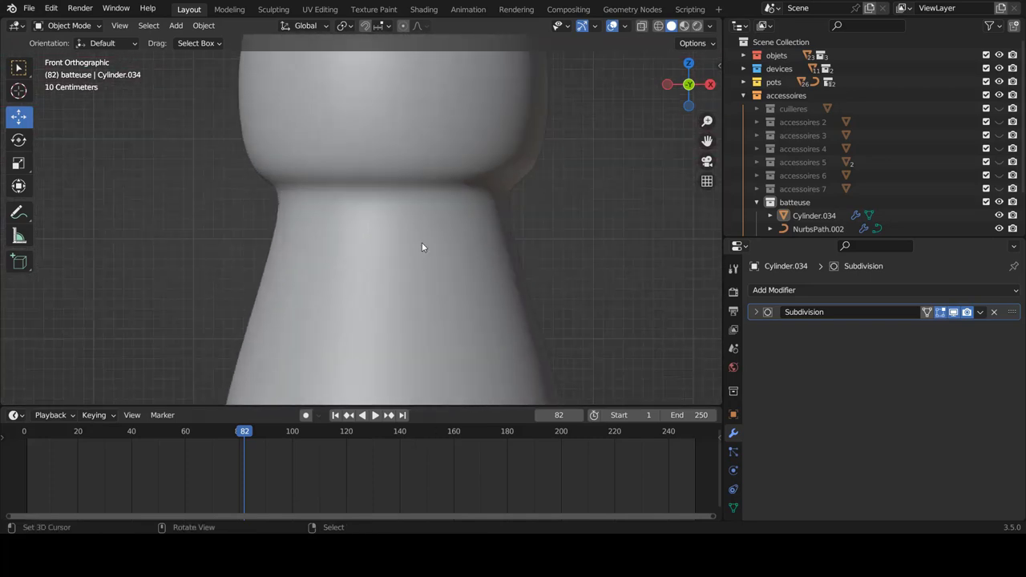
key(Tab)
key(ctrl+r)
click(449, 232)
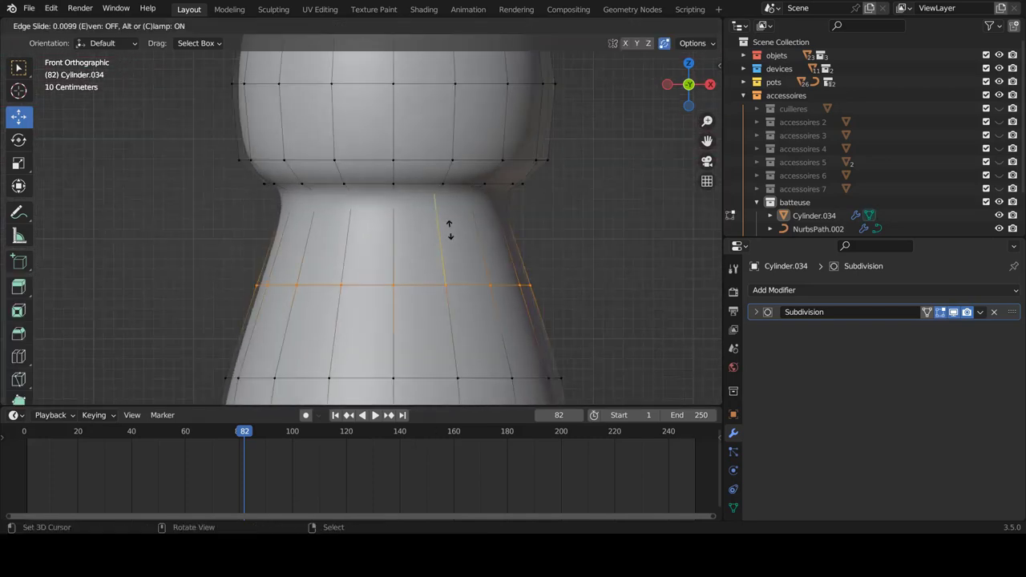
click(448, 146)
scroll(441, 185, down, 3)
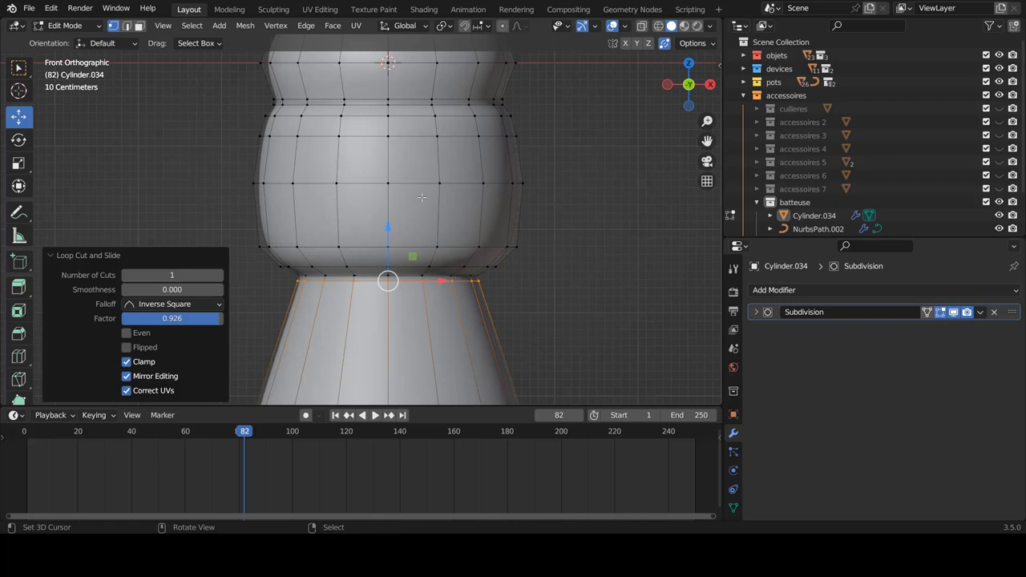
key(Tab)
shift+scroll(443, 212, up, 2)
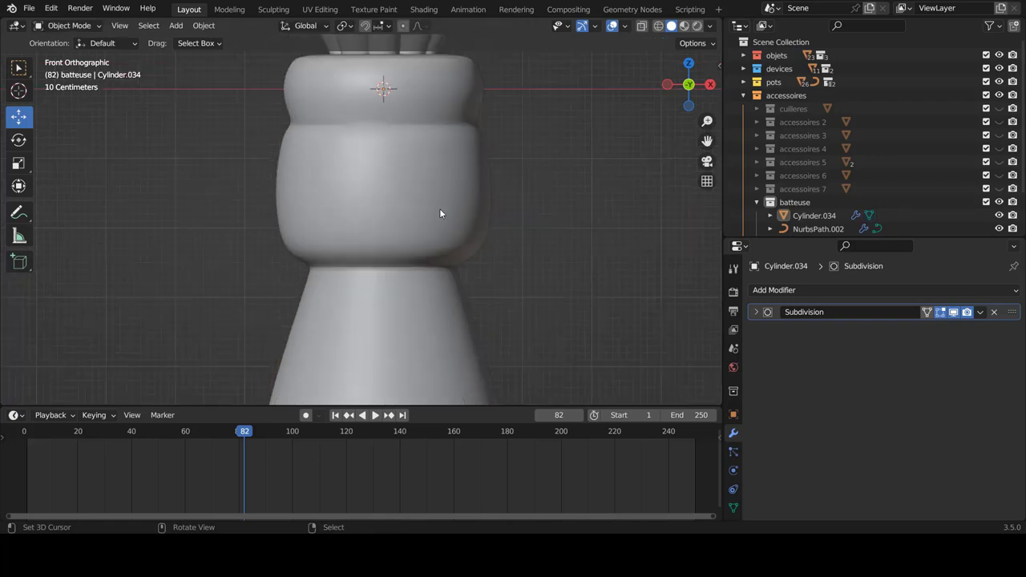
shift+scroll(436, 207, up, 2)
key(Tab)
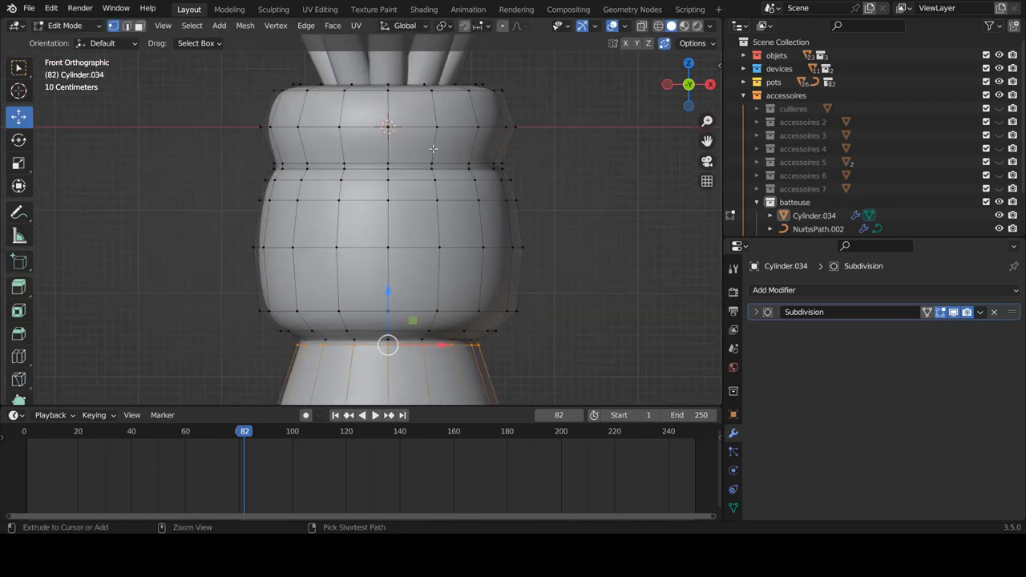
- Add two more edge loops around the upper neck to define the collar
key(ctrl+r)
click(434, 151)
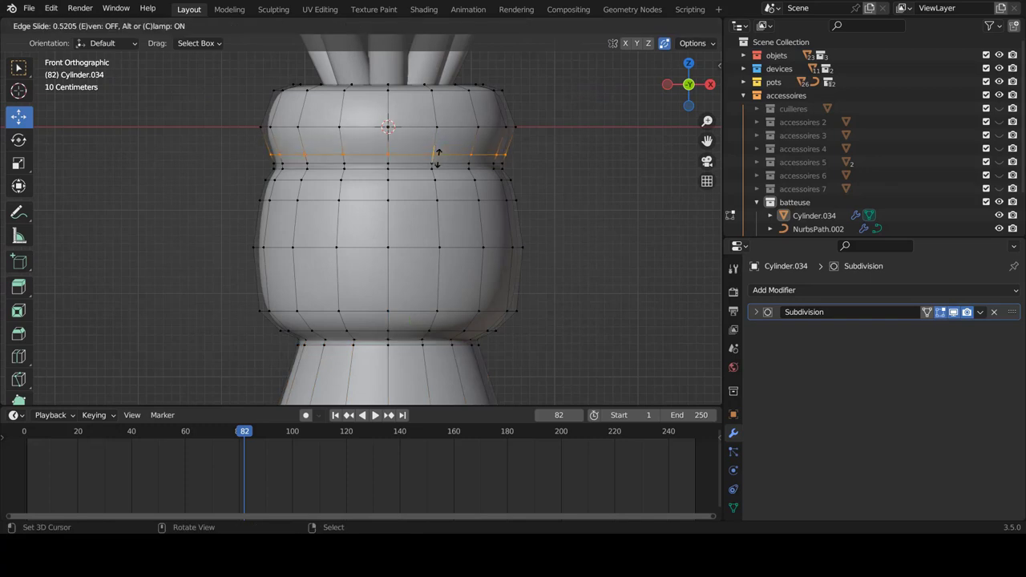
click(436, 160)
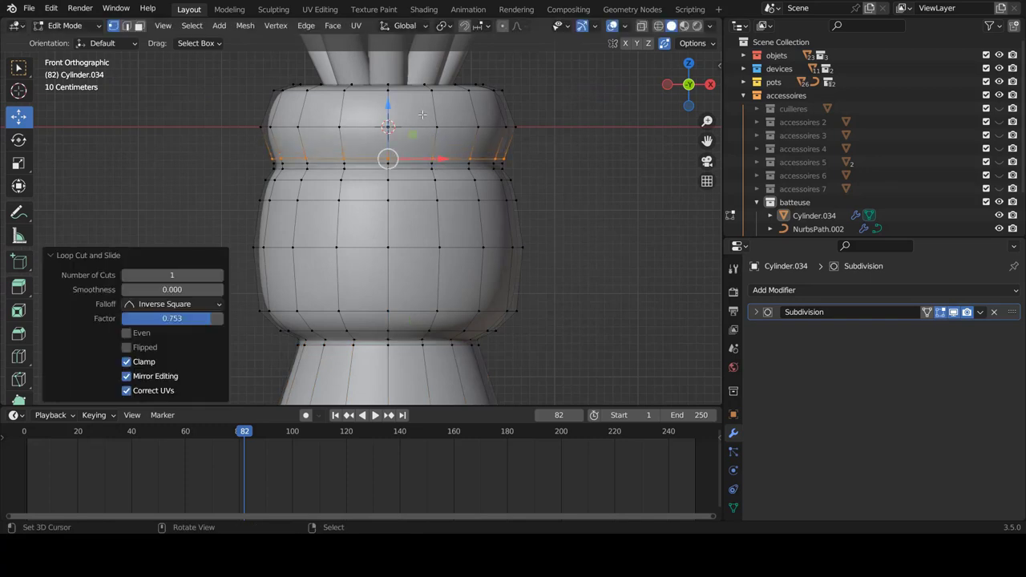
click(424, 108)
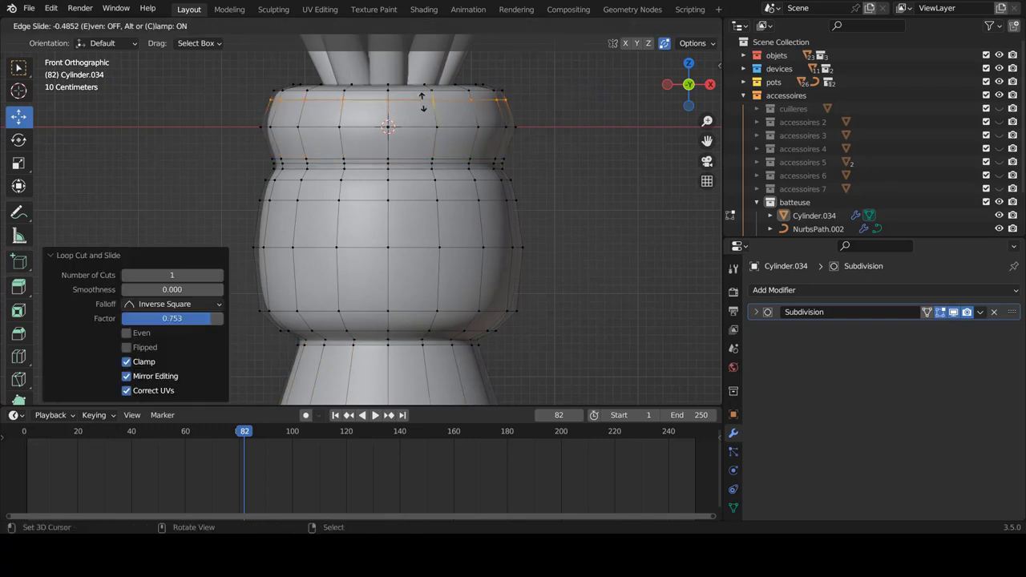
click(424, 95)
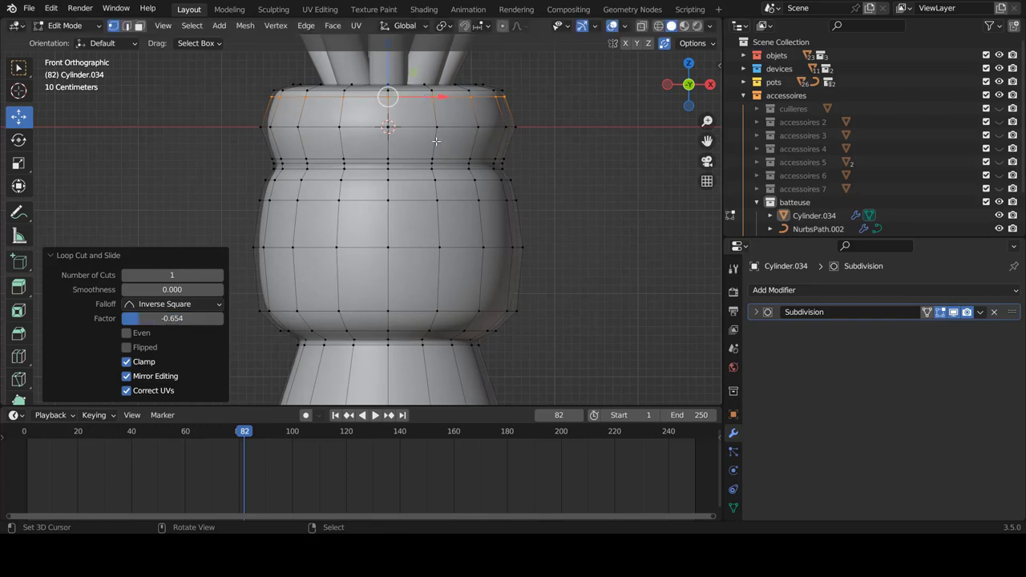
key(Tab)
key(Tab)
scroll(436, 160, up, 1)
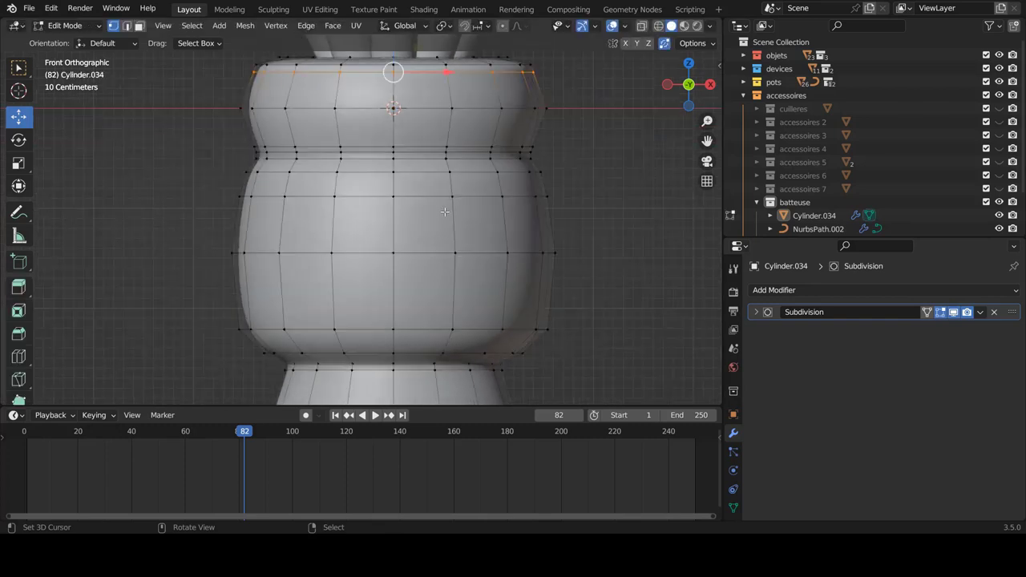
- Scale the bulge's middle ring to 1.05, dissolve the loop above, and raise the lower loop slightly
alt+click(460, 255)
key(s)
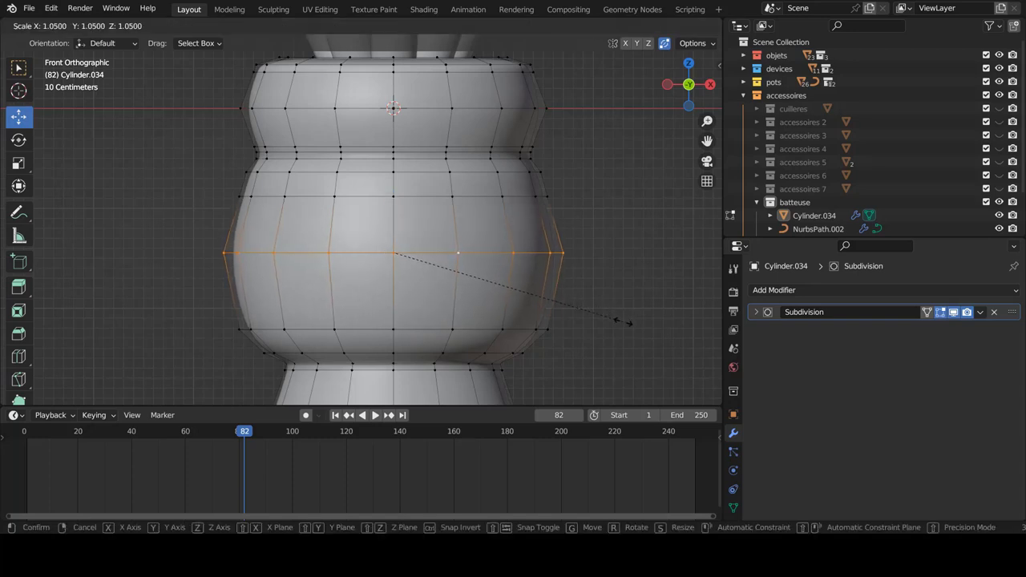
click(623, 322)
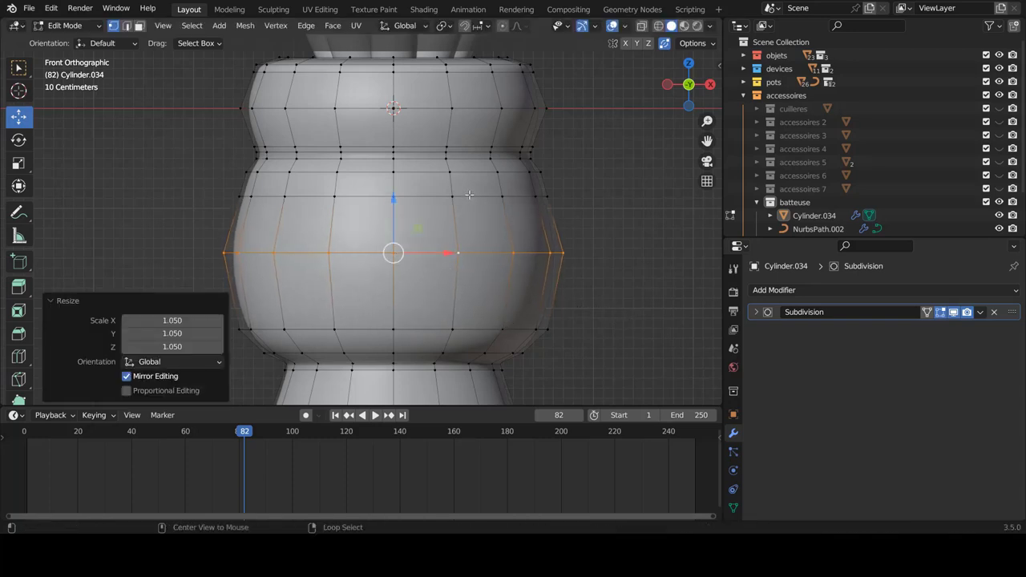
alt+click(469, 195)
key(x)
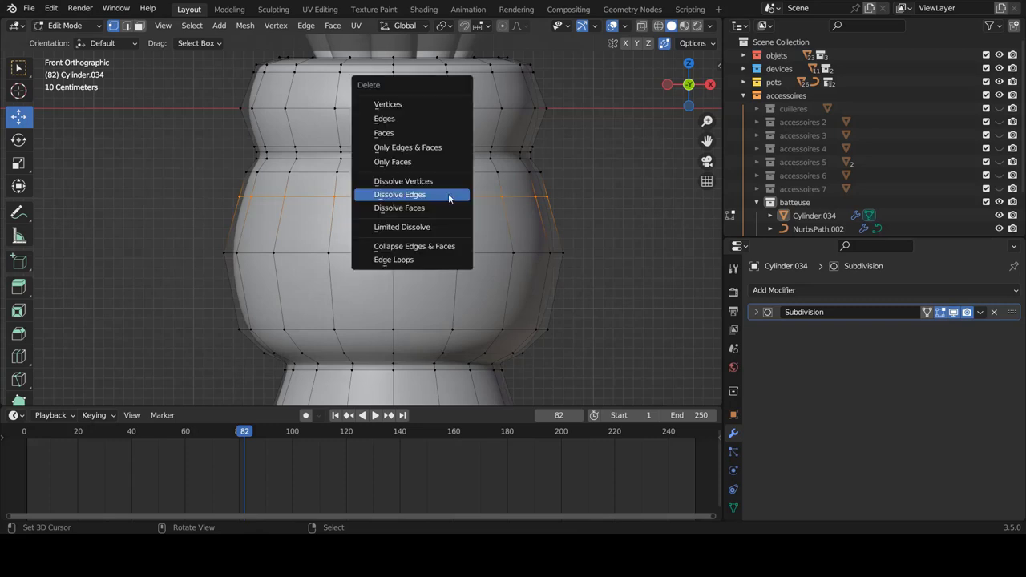
click(412, 196)
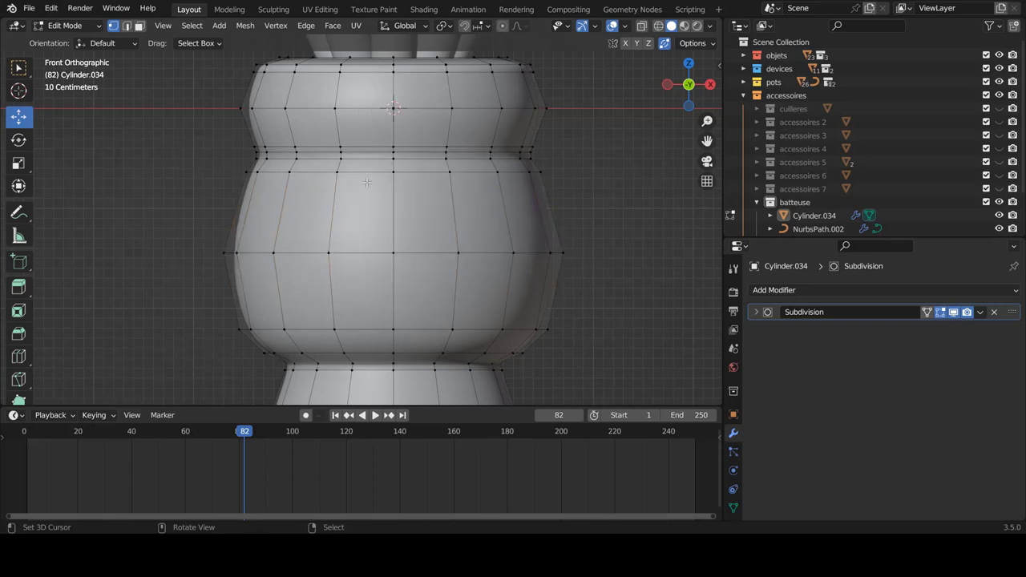
alt+click(430, 251)
drag(392, 202, 392, 193)
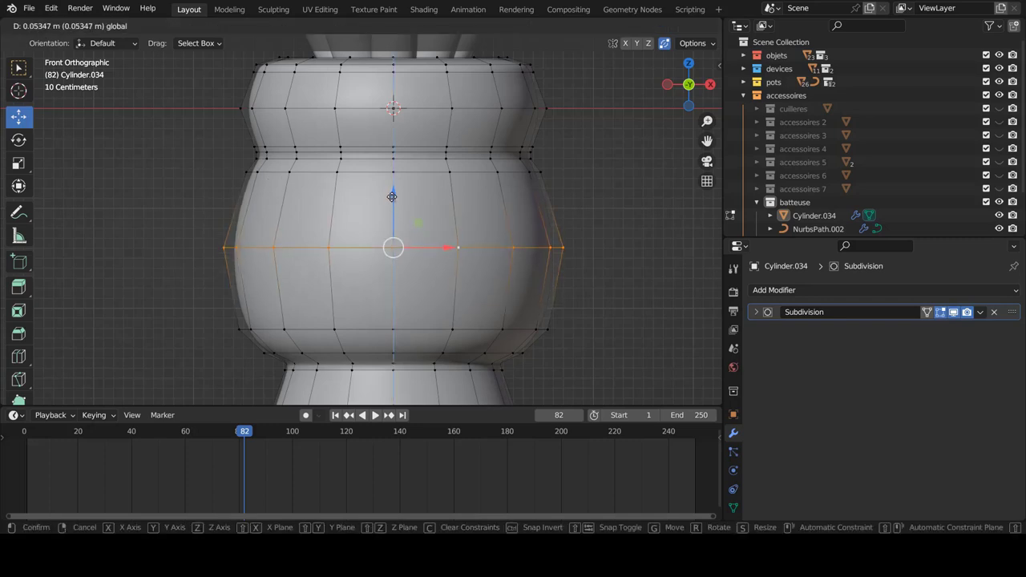
key(Tab)
- Zoom around the whisk and select the handle Cylinder.034
scroll(427, 240, down, 5)
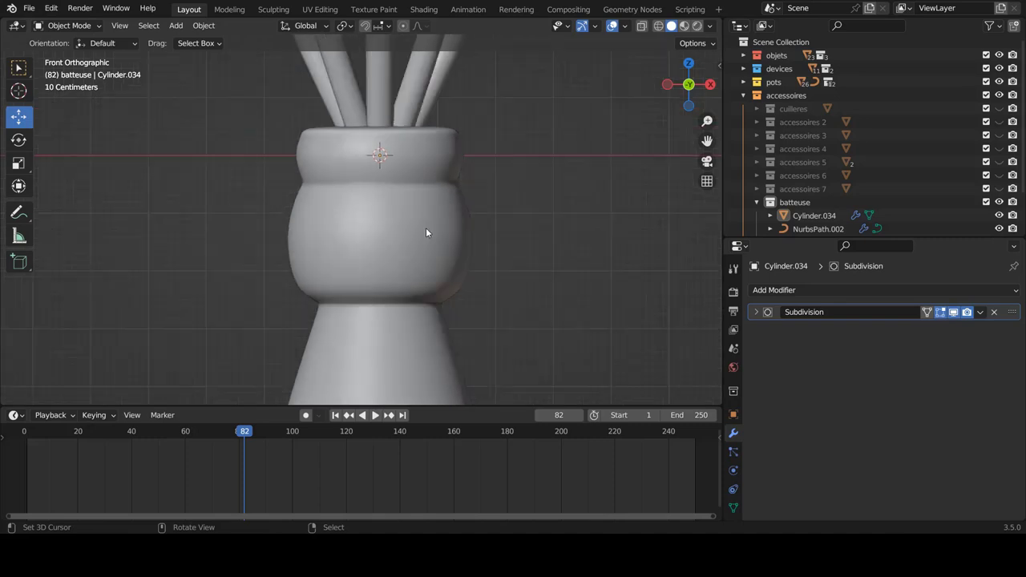
scroll(426, 226, down, 2)
scroll(425, 226, down, 3)
scroll(423, 228, up, 4)
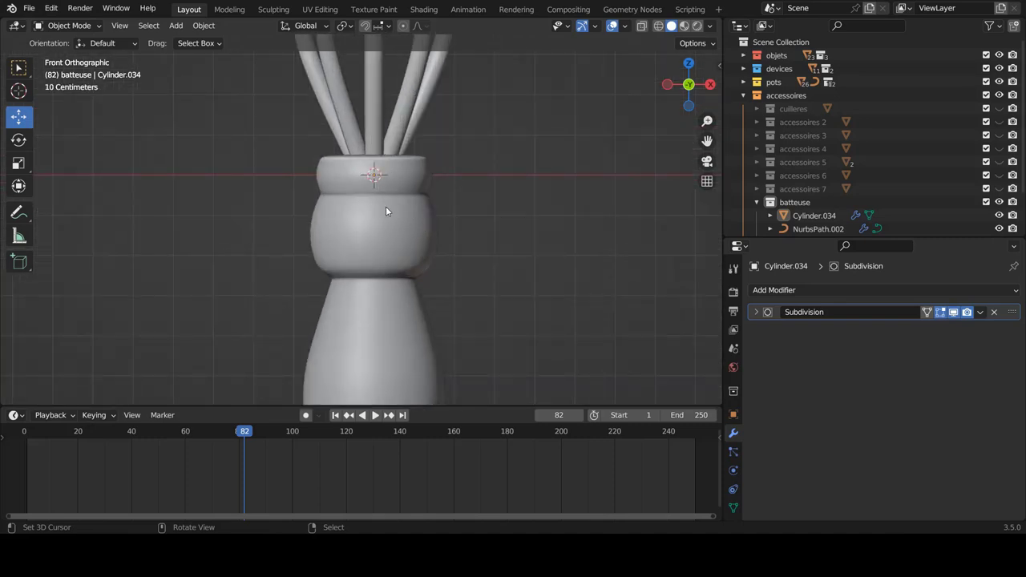
scroll(397, 207, down, 3)
scroll(404, 212, down, 1)
scroll(405, 211, up, 1)
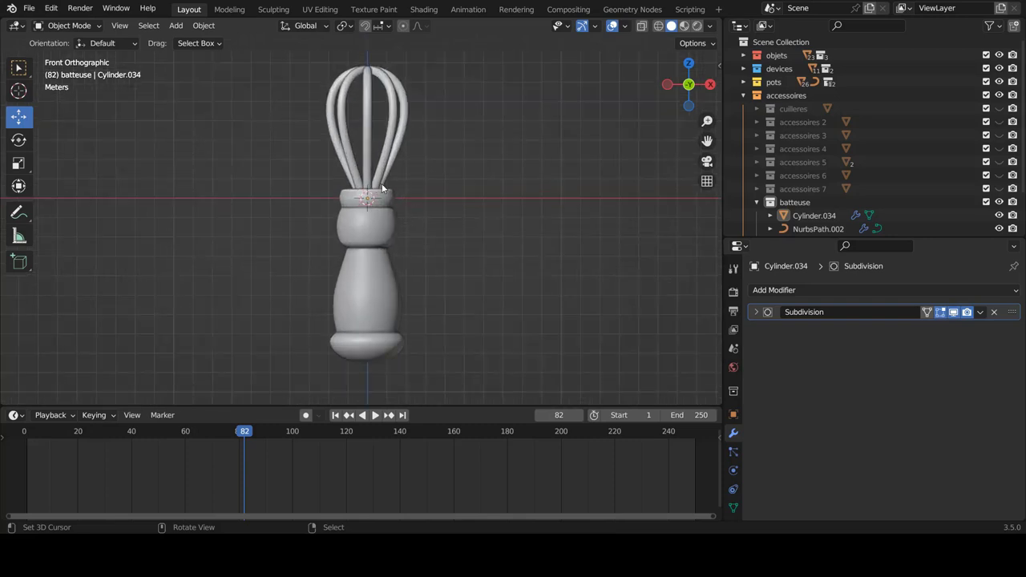
scroll(382, 182, down, 2)
shift+scroll(385, 184, up, 1)
shift+scroll(386, 186, up, 2)
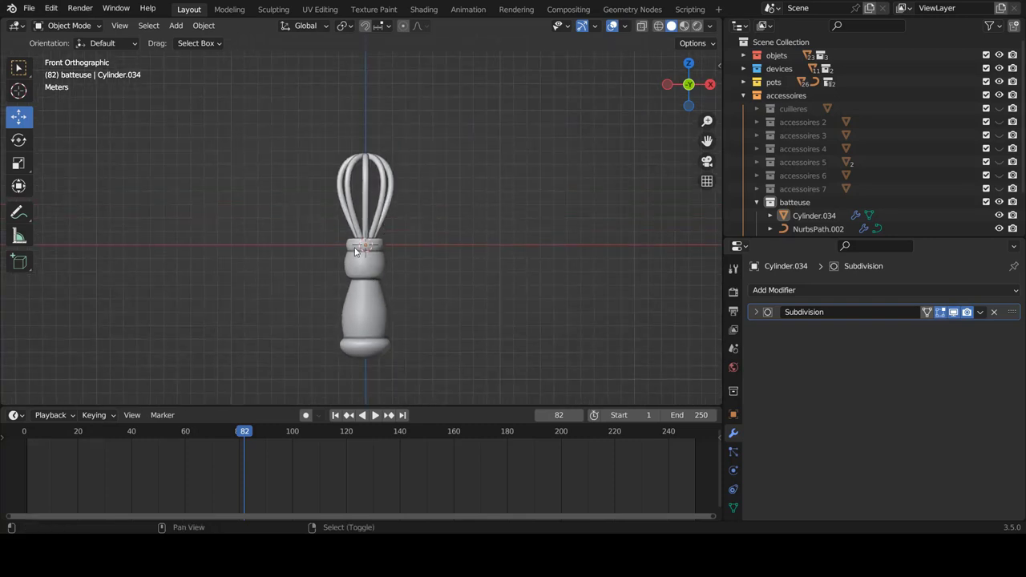
scroll(371, 264, up, 2)
shift+scroll(368, 252, down, 2)
click(378, 272)
scroll(379, 276, down, 2)
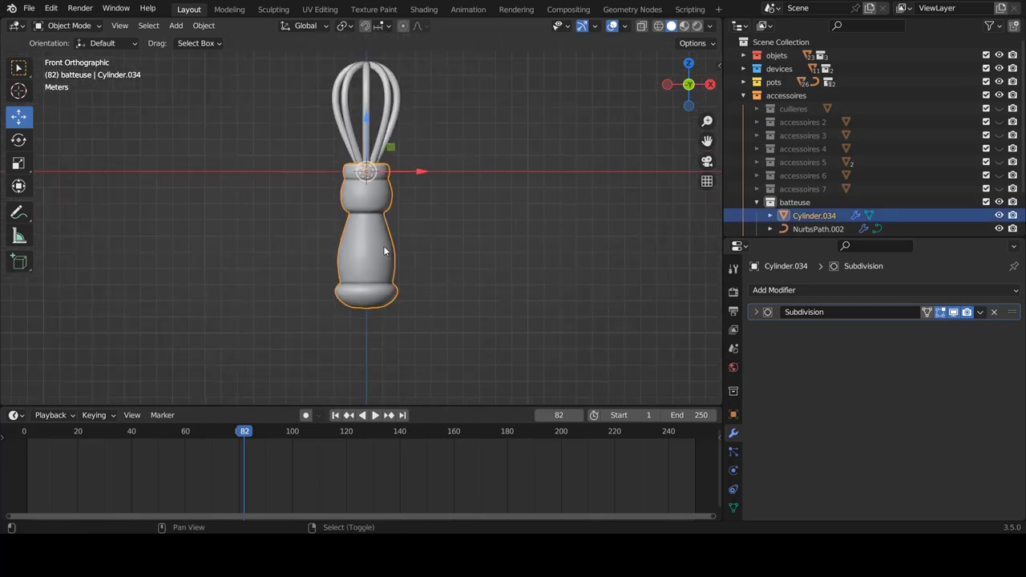
shift+scroll(383, 246, up, 2)
- Clear the wire selection and reselect only the handle Cylinder.034
click(342, 176)
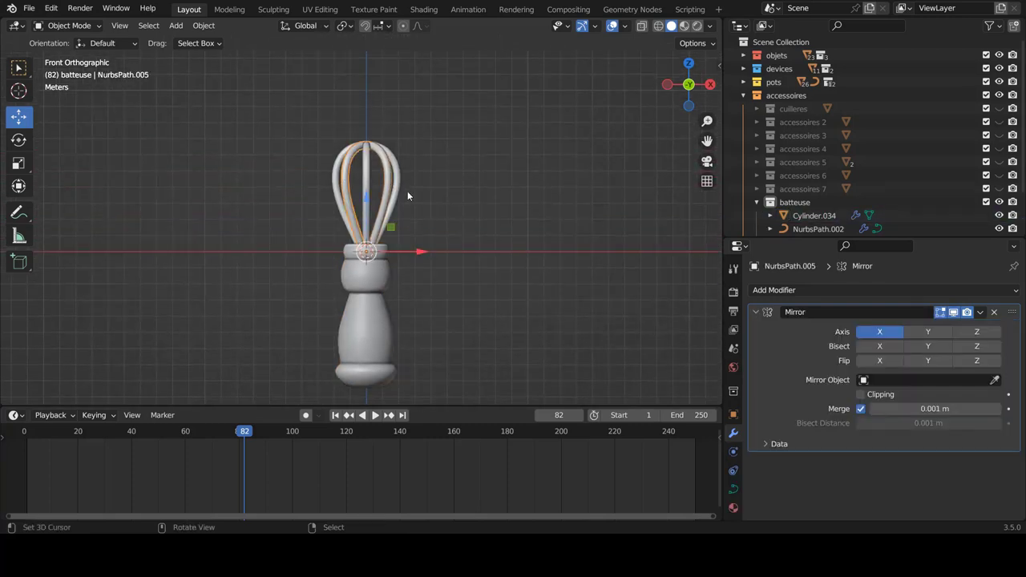
shift+scroll(407, 189, down, 2)
key(alt+a)
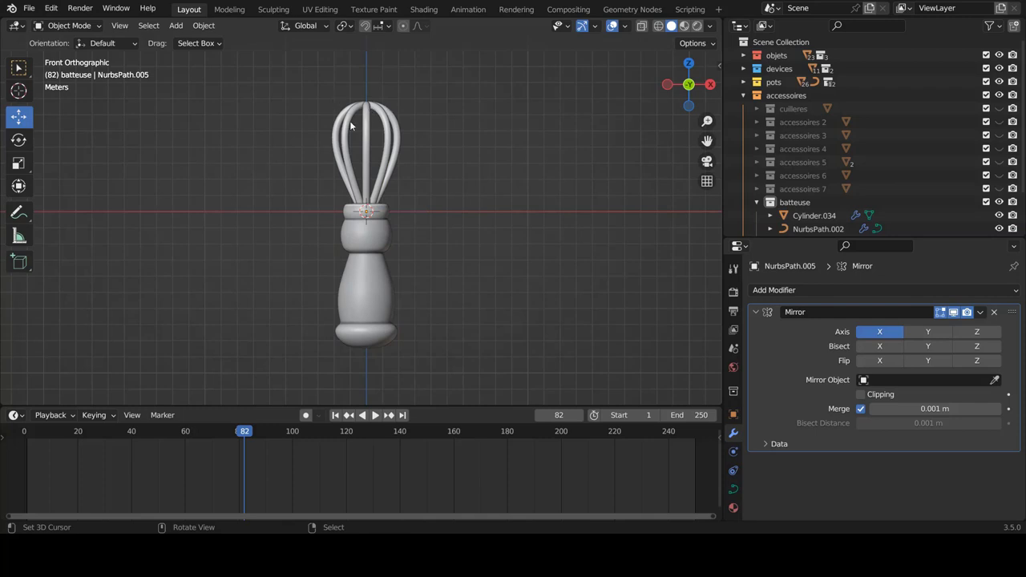
scroll(375, 239, up, 2)
shift+scroll(375, 239, down, 2)
click(375, 239)
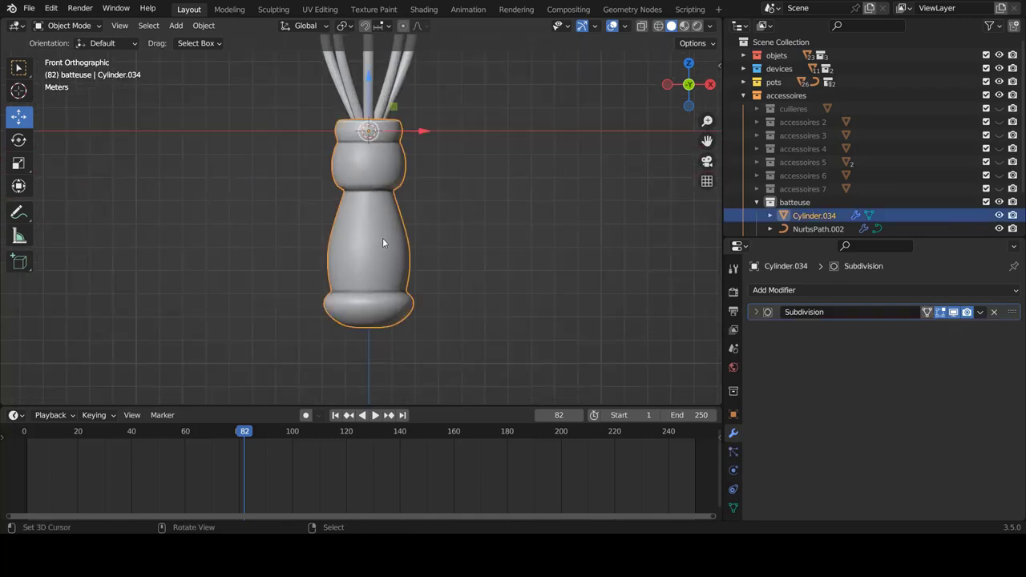
scroll(382, 237, down, 2)
scroll(383, 238, up, 3)
- Shrink the whole handle mesh to 0.762 scale and raise it up under the wire loops
key(Tab)
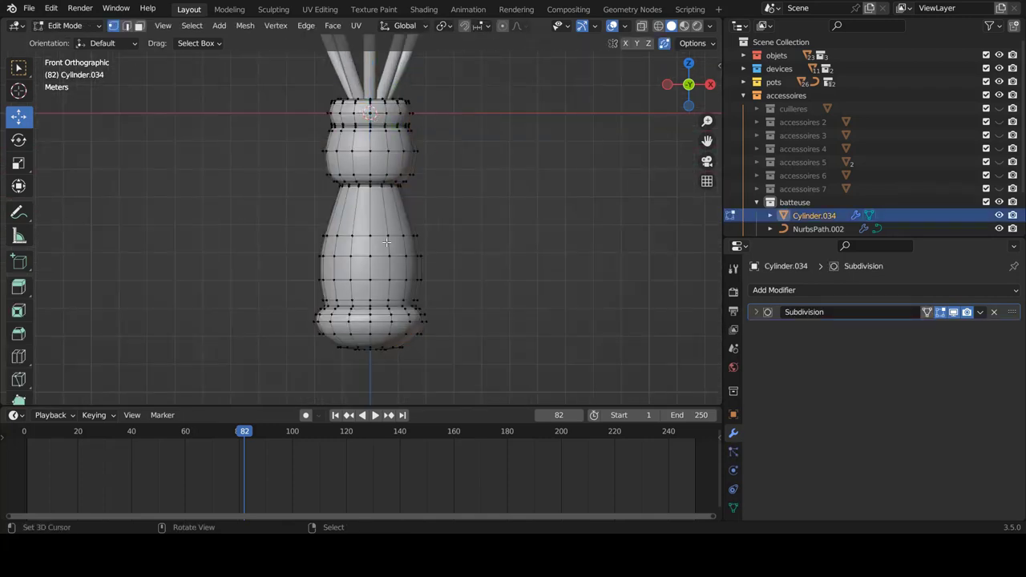
key(a)
key(s)
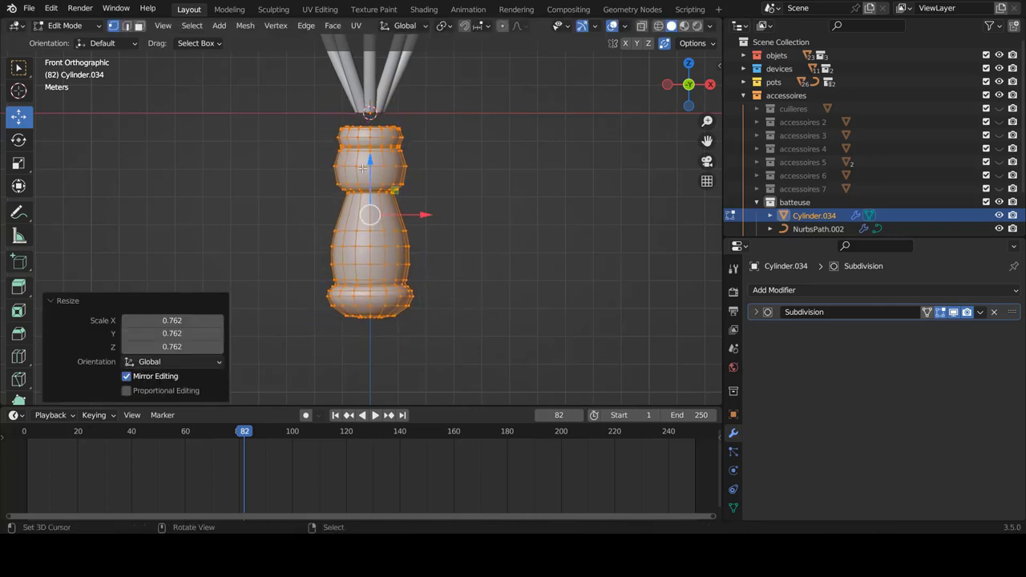
key(g)
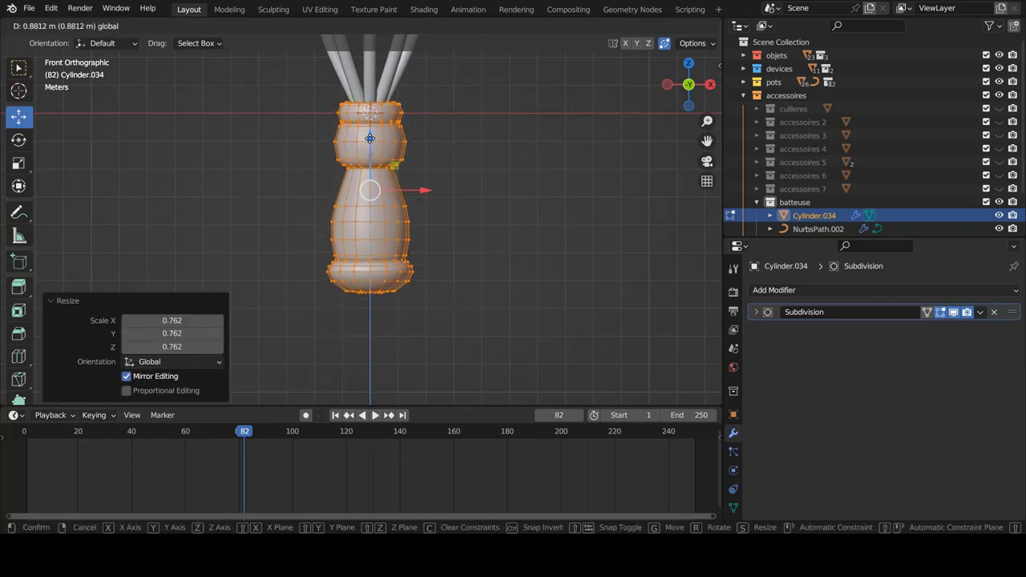
click(428, 225)
key(Tab)
scroll(431, 225, down, 4)
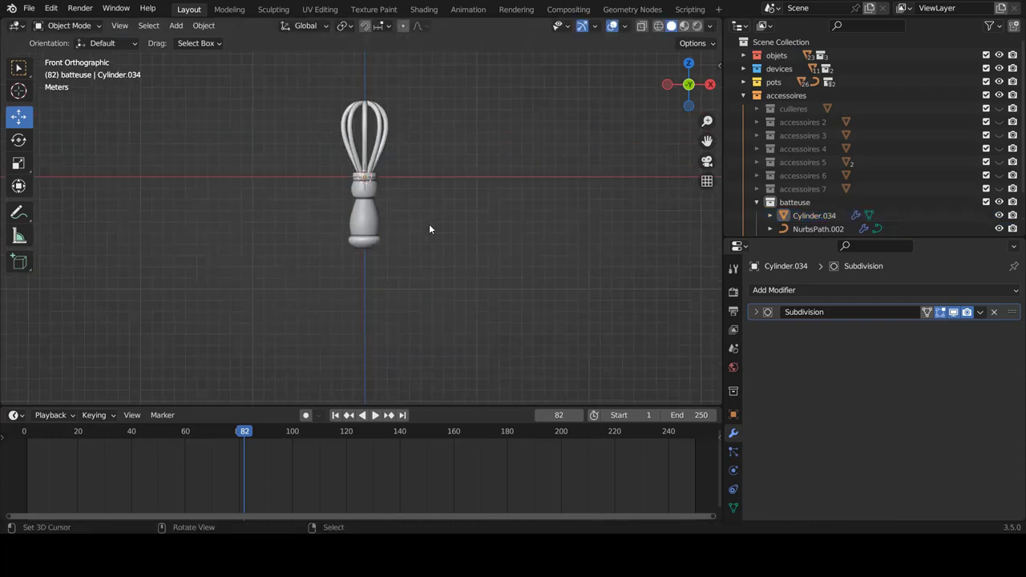
shift+scroll(425, 224, up, 2)
scroll(423, 224, up, 3)
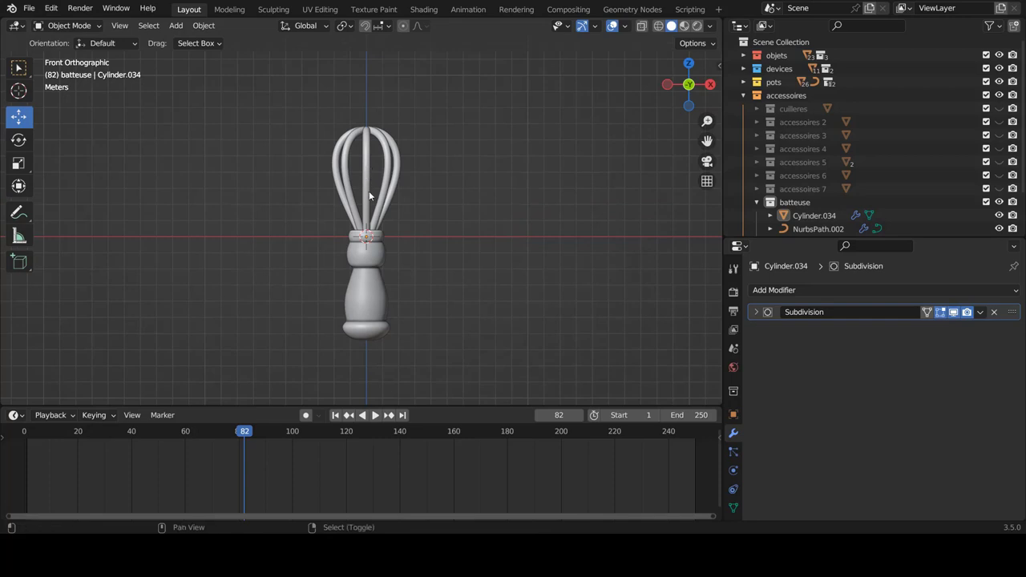
shift+scroll(382, 241, down, 3)
scroll(388, 244, up, 5)
- In see-through edit mode, raise the handle's lower barrel and foot 0.676 m
click(388, 244)
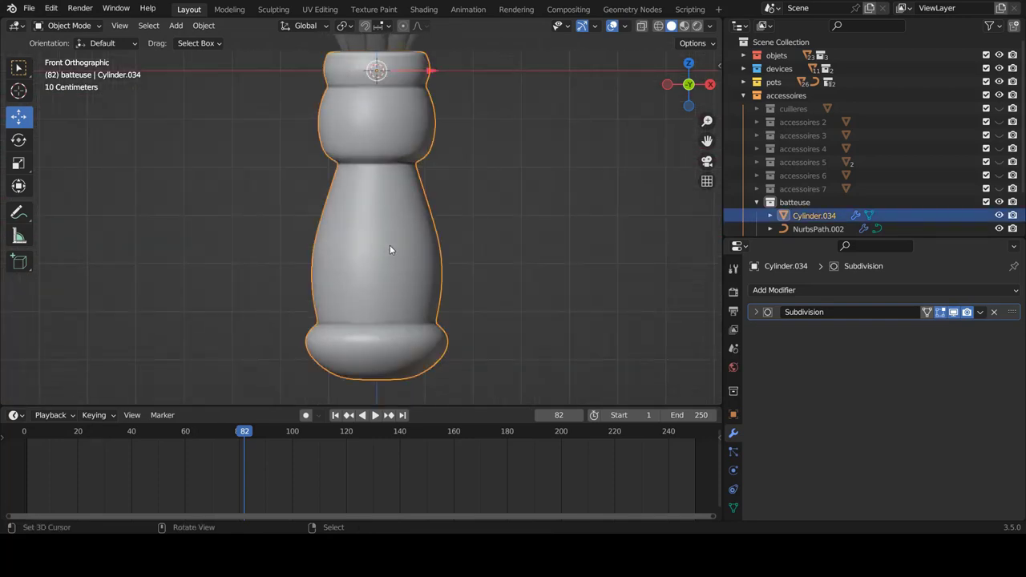
key(Tab)
key(alt+z)
key(alt+a)
key(b)
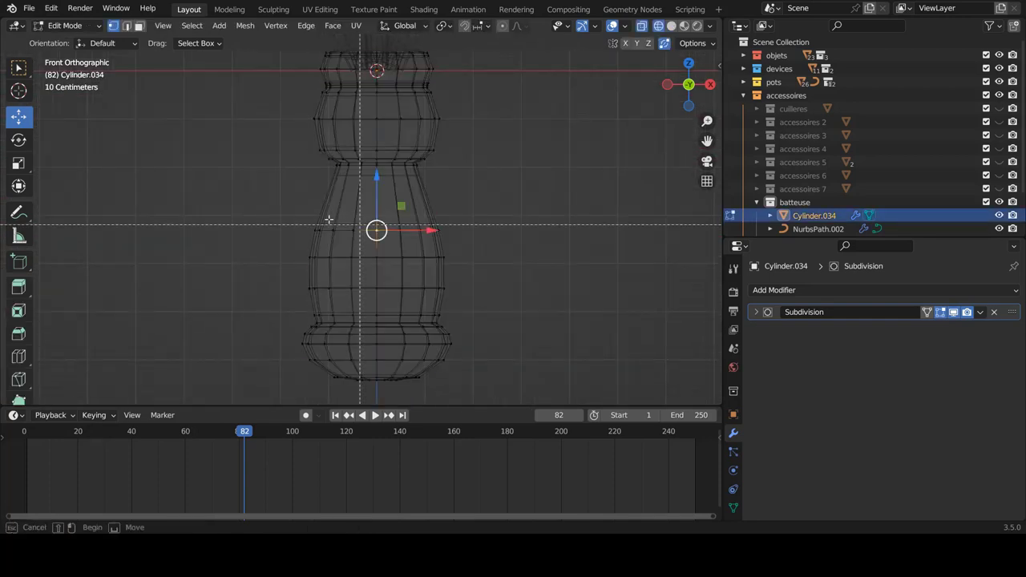
drag(199, 183, 515, 396)
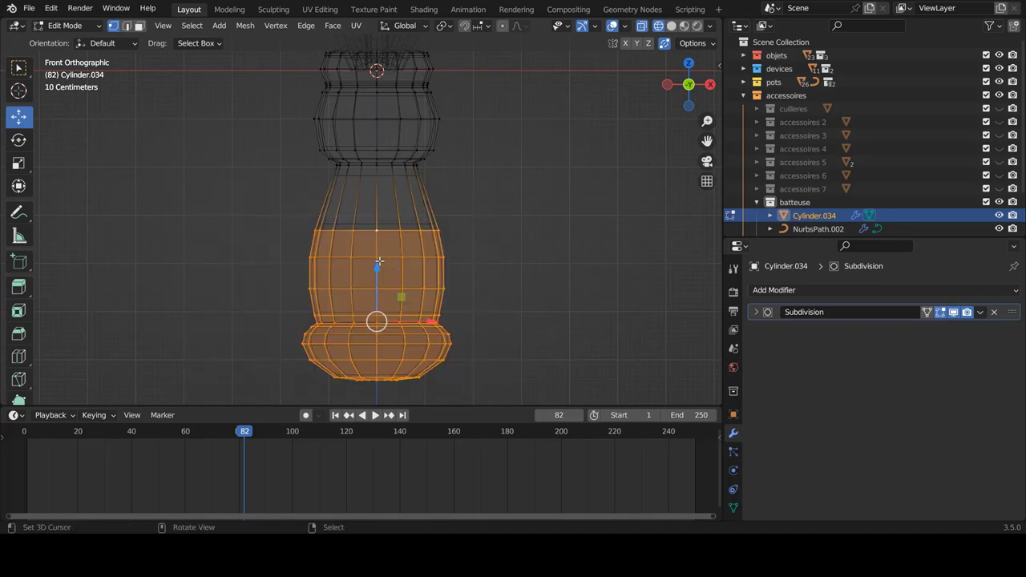
key(g)
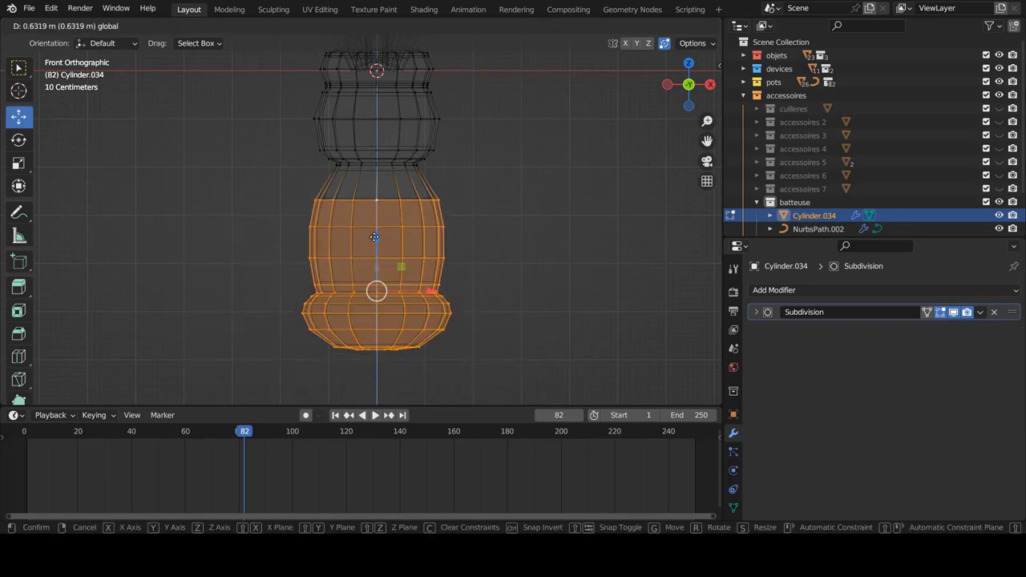
click(375, 233)
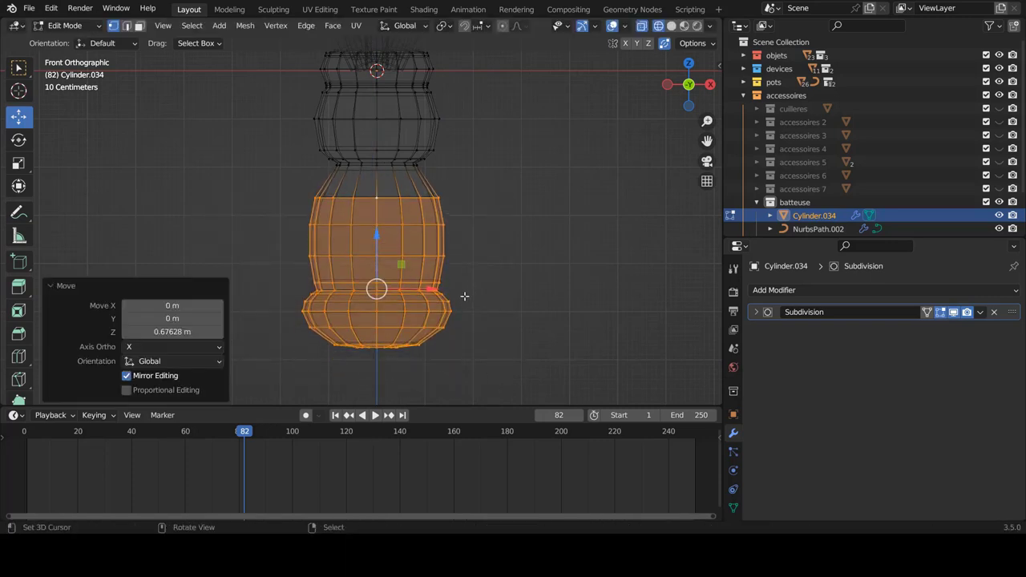
- Scale the raised lower section to 0.987 and return to object mode
key(s)
click(461, 295)
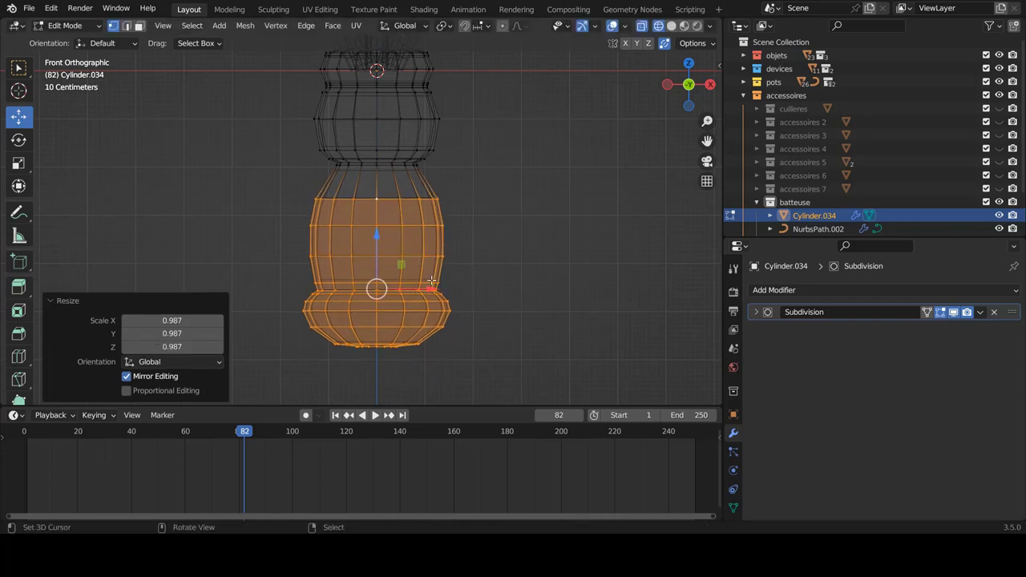
key(shift+z)
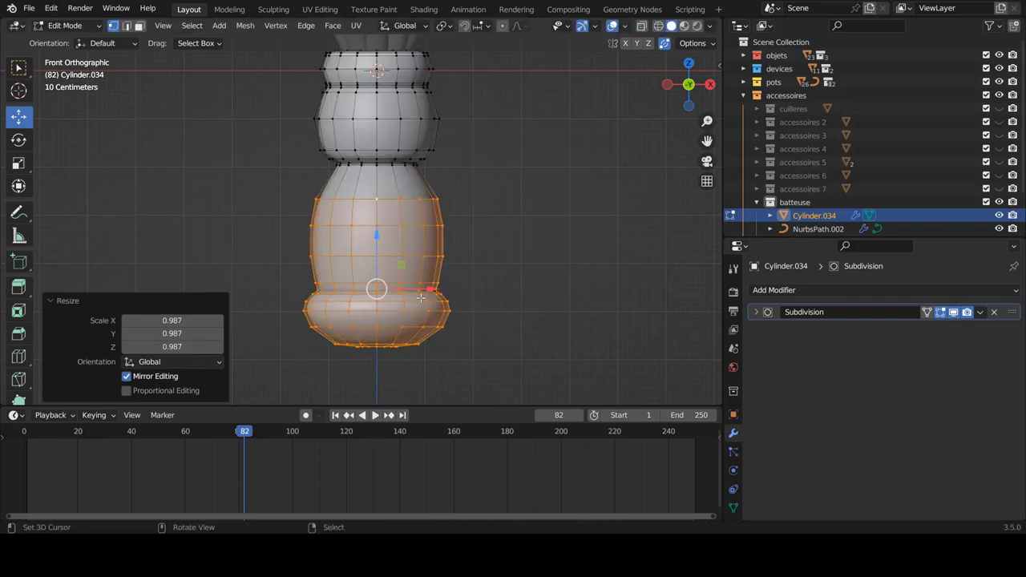
key(Tab)
click(429, 279)
scroll(427, 276, down, 5)
scroll(427, 281, up, 1)
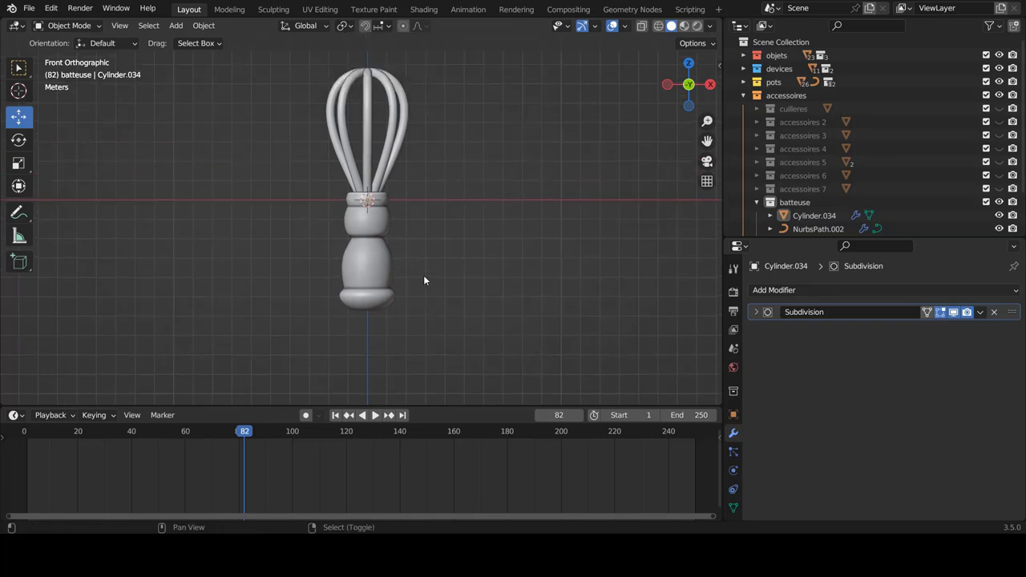
scroll(425, 281, up, 2)
scroll(424, 281, up, 1)
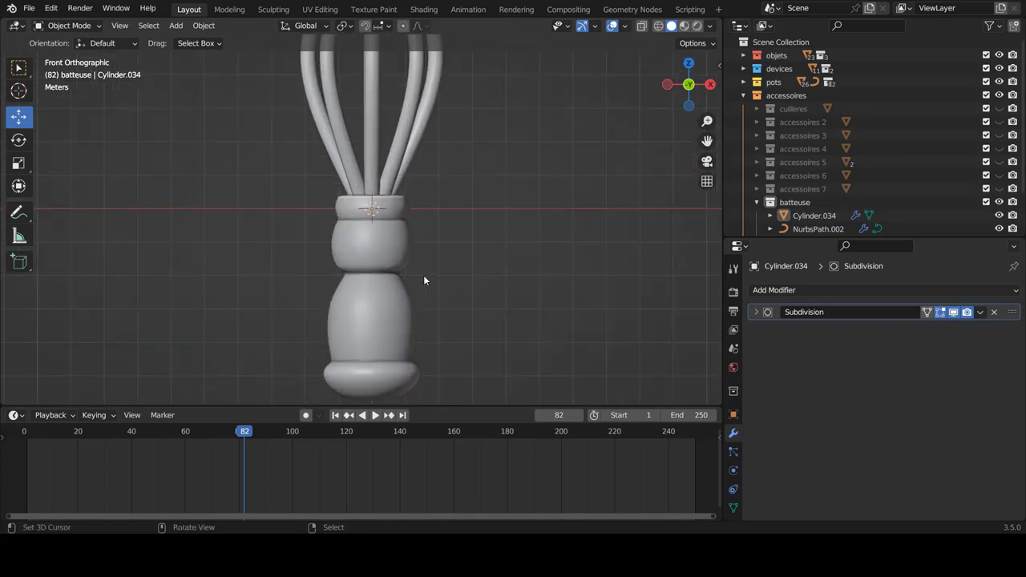
- Narrow the handle's upper bulb to 0.79 scale
scroll(425, 279, up, 1)
shift+scroll(423, 275, down, 1)
click(405, 242)
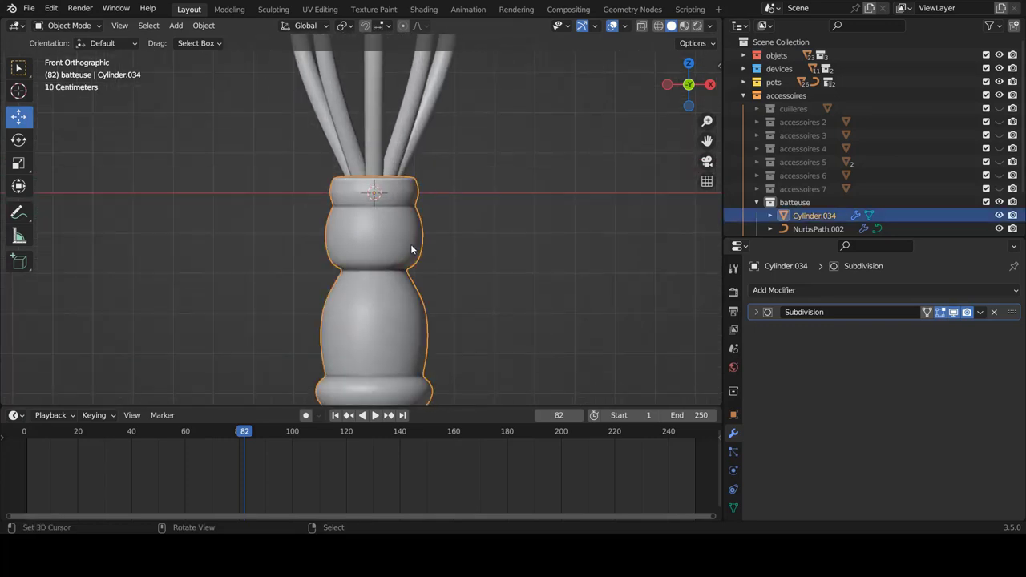
key(Tab)
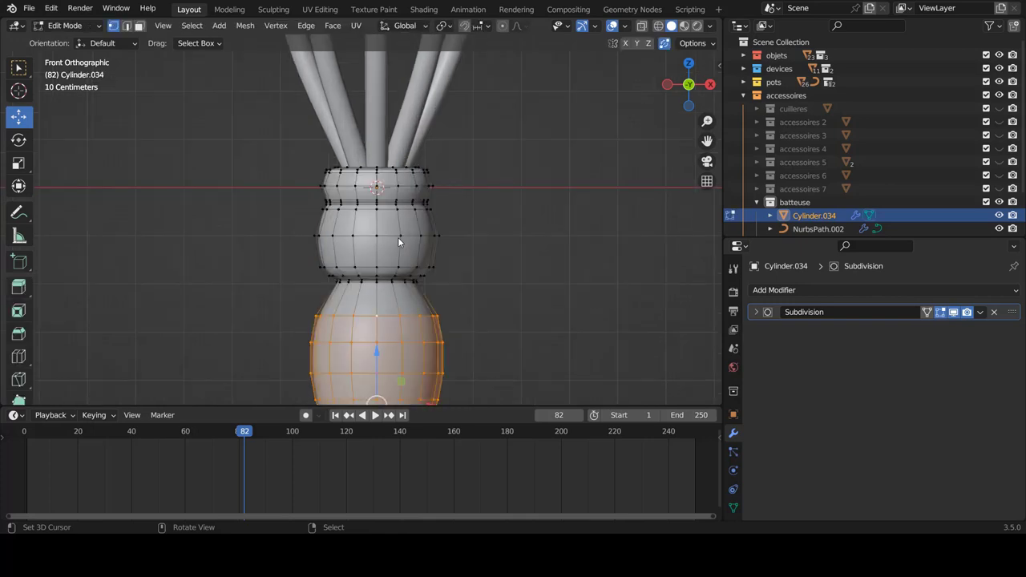
key(shift+z)
key(alt+a)
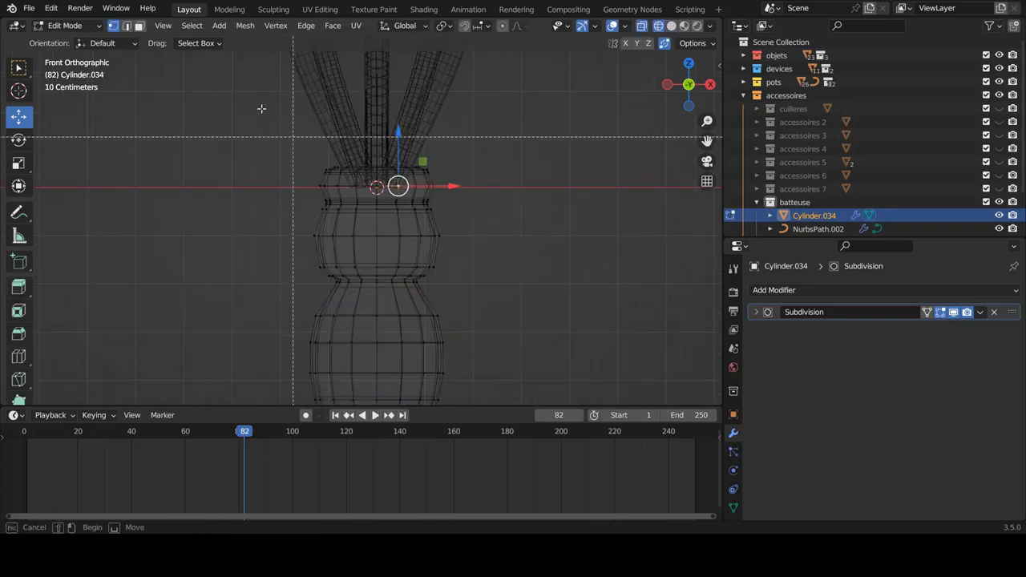
drag(259, 103, 550, 295)
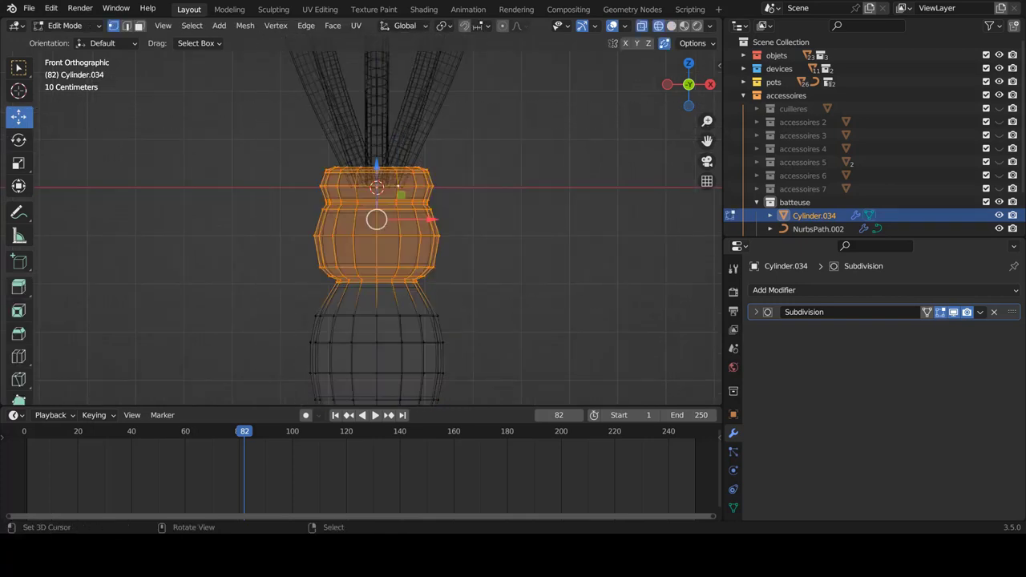
key(s)
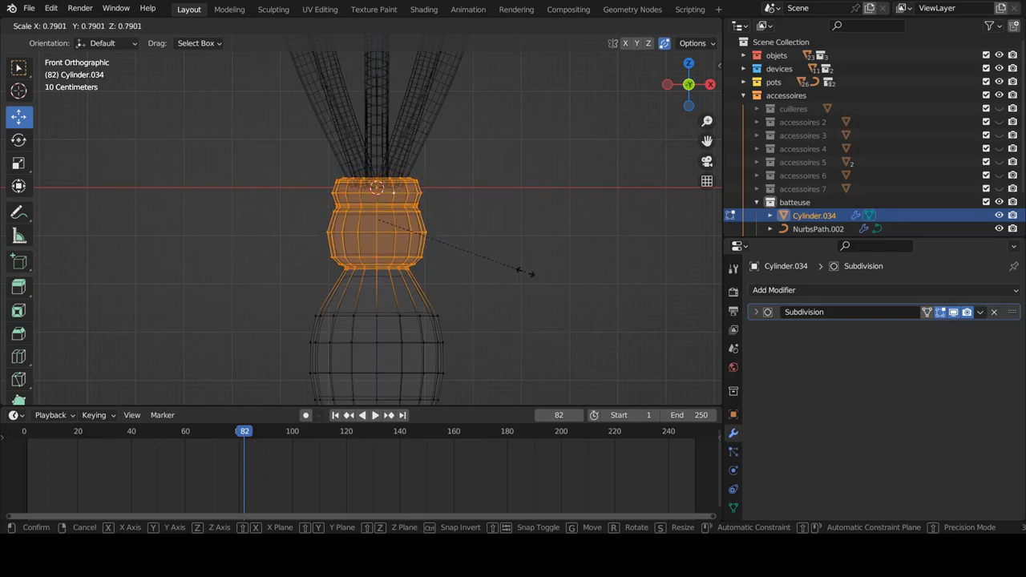
click(525, 272)
key(shift+z)
key(Tab)
key(alt+a)
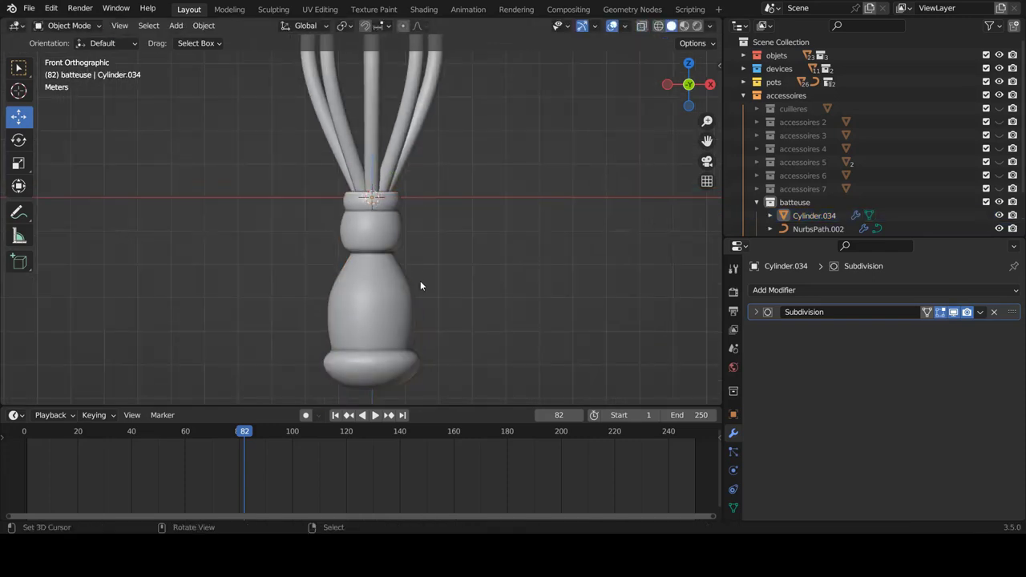
scroll(409, 278, down, 3)
scroll(400, 273, up, 4)
scroll(401, 271, up, 1)
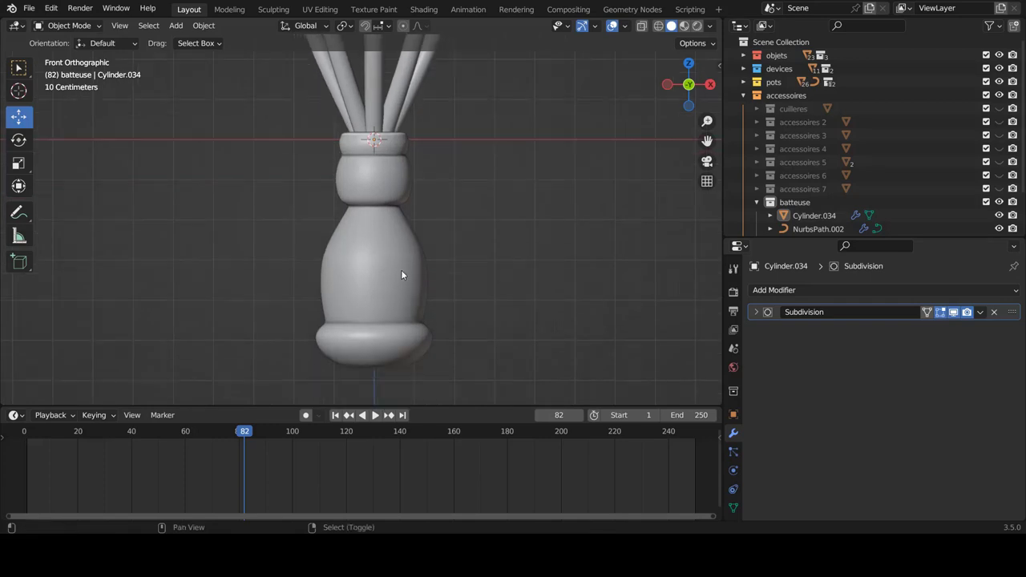
scroll(403, 268, up, 1)
- Enlarge the handle's lower barrel and foot to 1.031 scale
key(Tab)
key(shift+z)
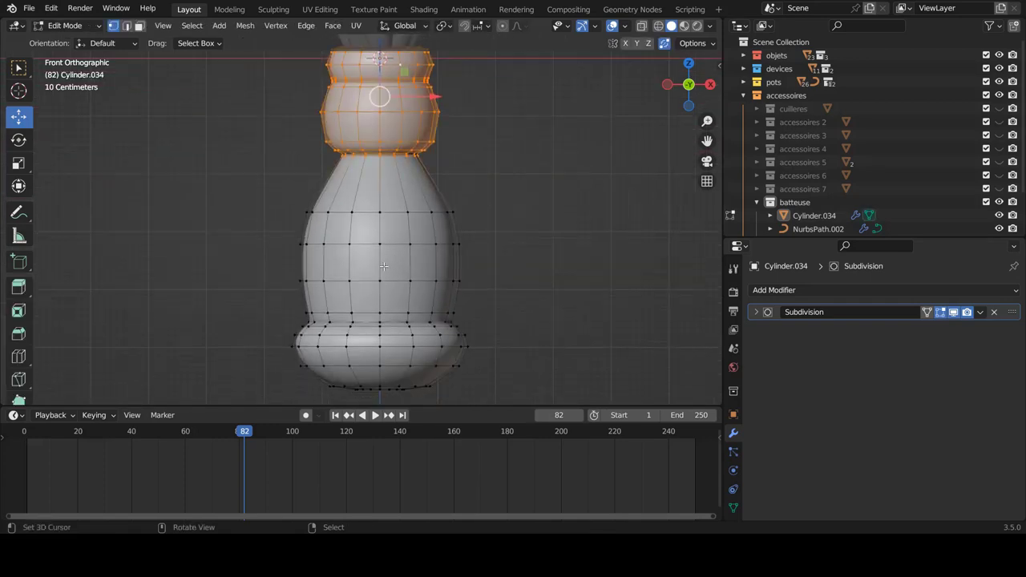
click(371, 273)
key(b)
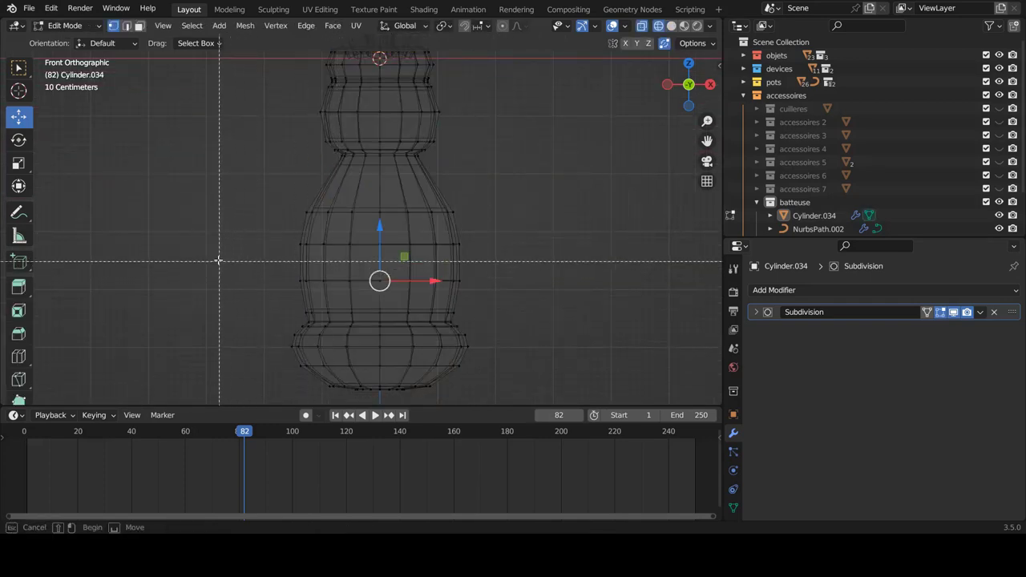
drag(222, 255, 532, 395)
scroll(428, 300, down, 3)
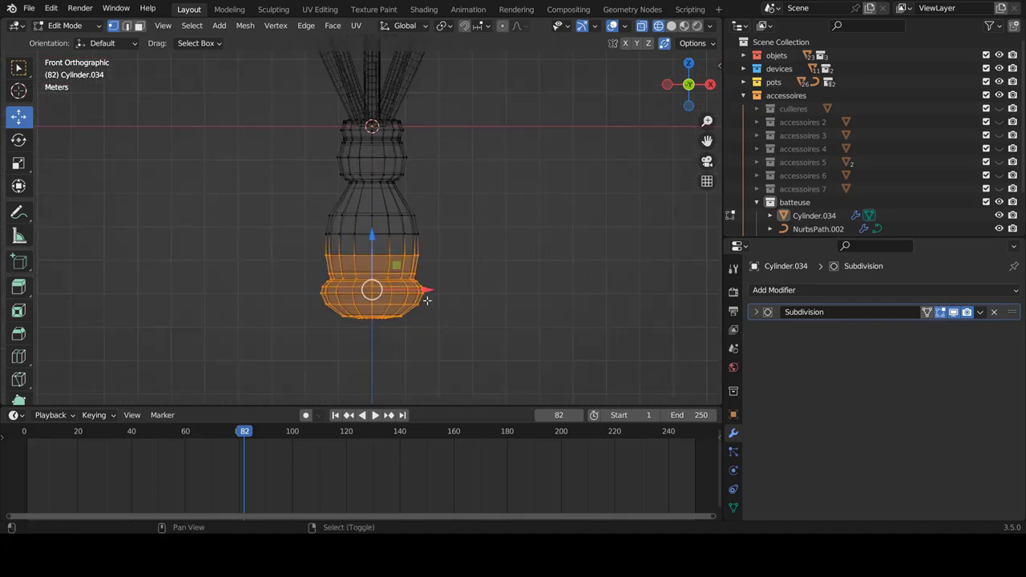
click(355, 232)
key(b)
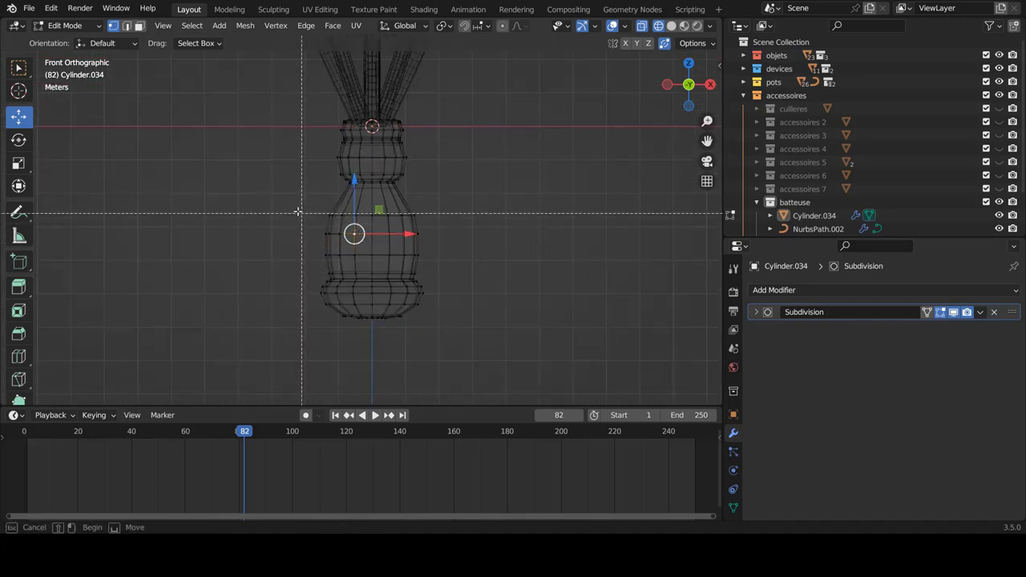
drag(290, 208, 488, 324)
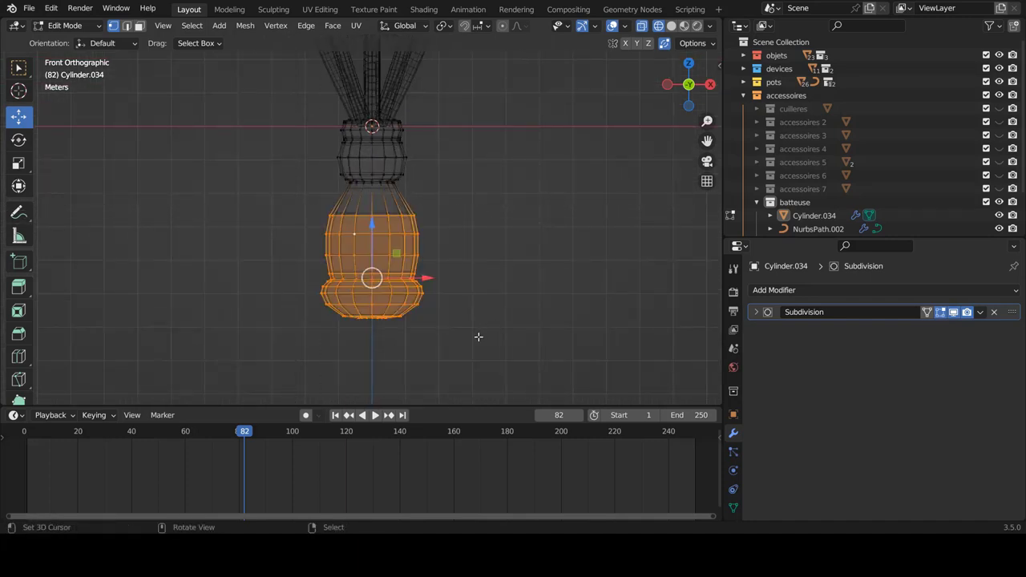
key(s)
click(491, 341)
scroll(402, 281, up, 2)
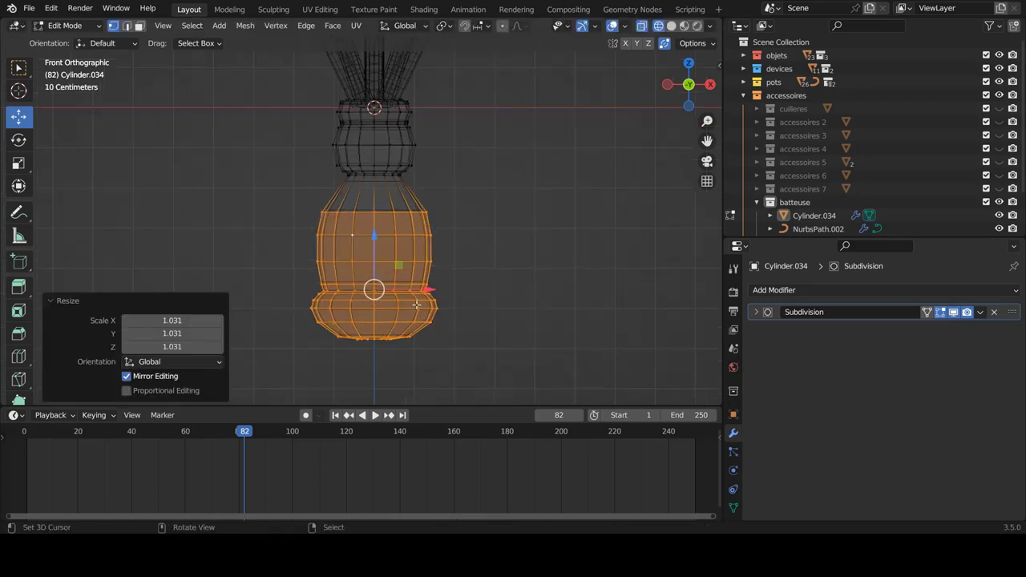
scroll(402, 281, up, 2)
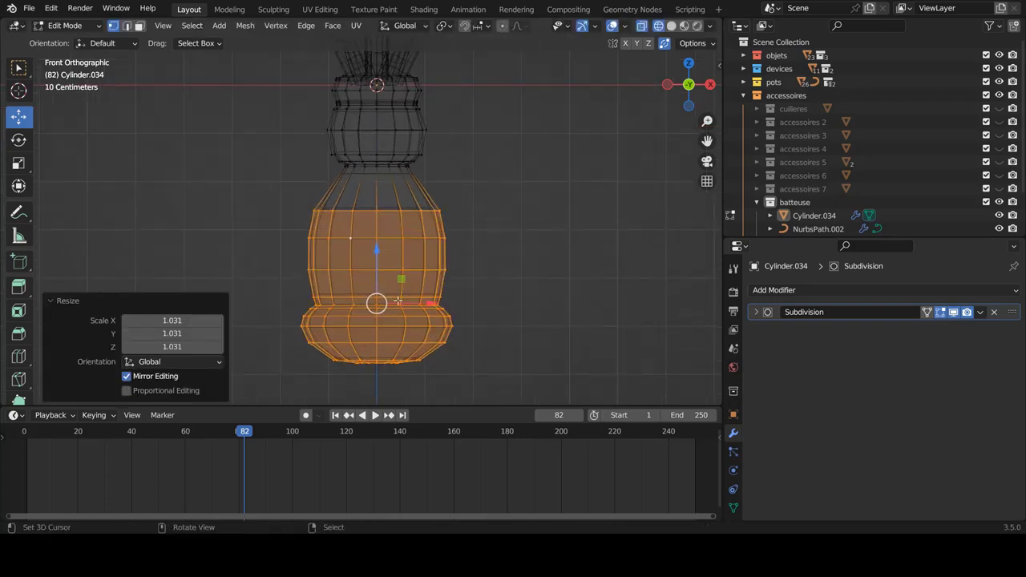
key(alt+a)
key(shift+z)
- Flatten the handle's base ring vertically to 0.688 height
key(Tab)
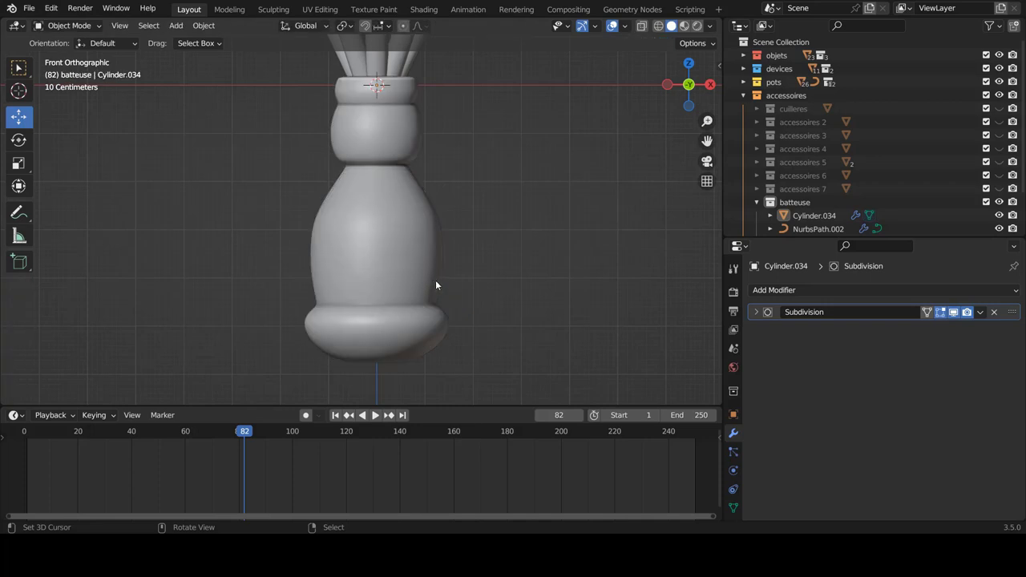
scroll(437, 280, down, 1)
scroll(437, 278, down, 2)
scroll(439, 278, up, 2)
scroll(433, 282, up, 1)
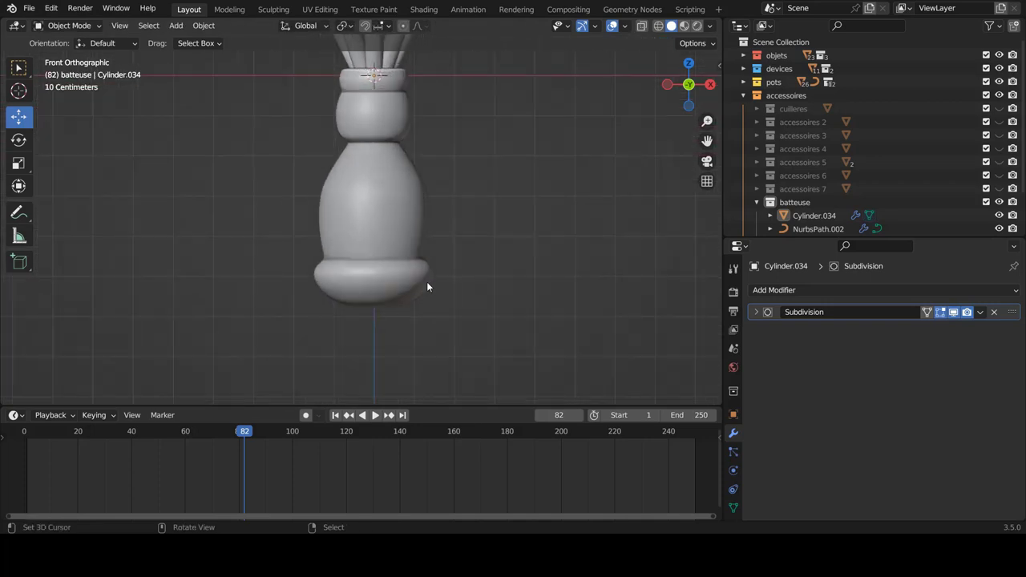
click(409, 285)
key(Tab)
key(shift+z)
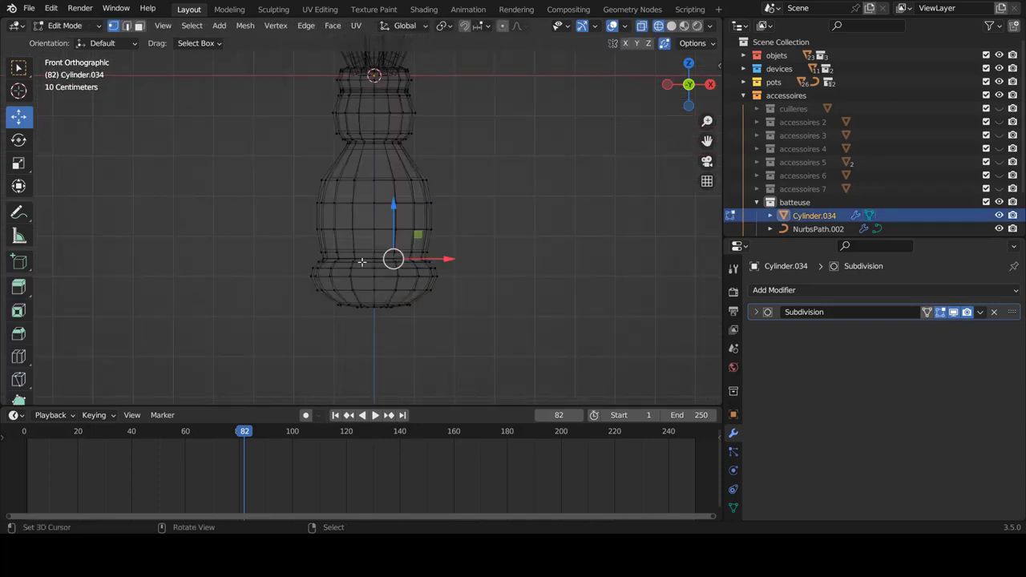
key(b)
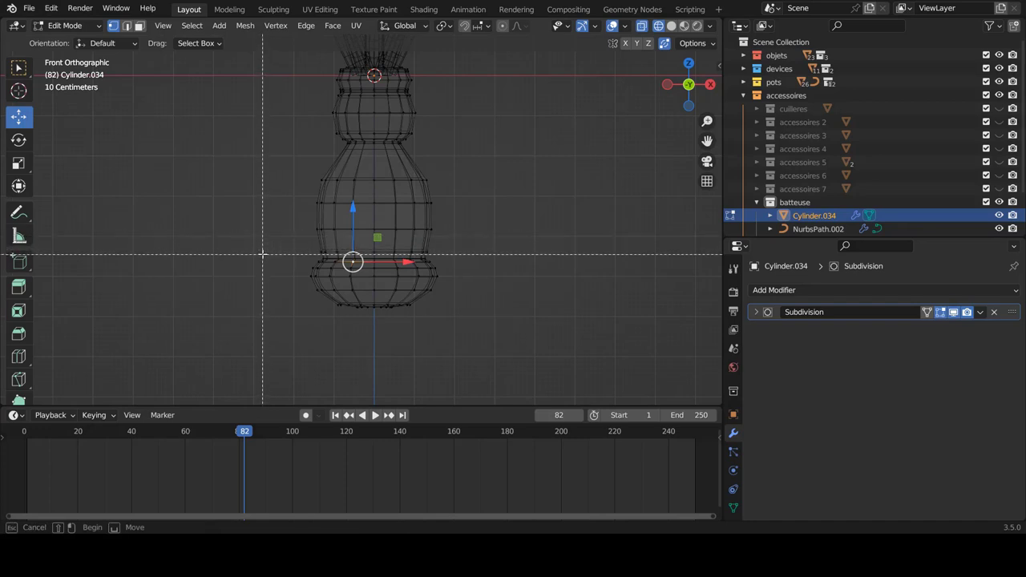
drag(262, 254, 559, 349)
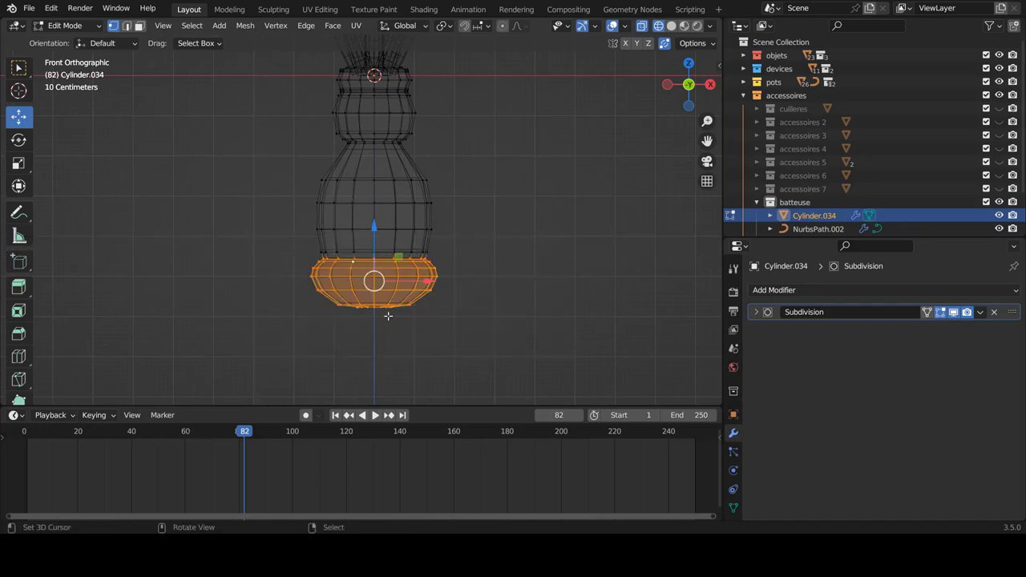
key(s)
key(z)
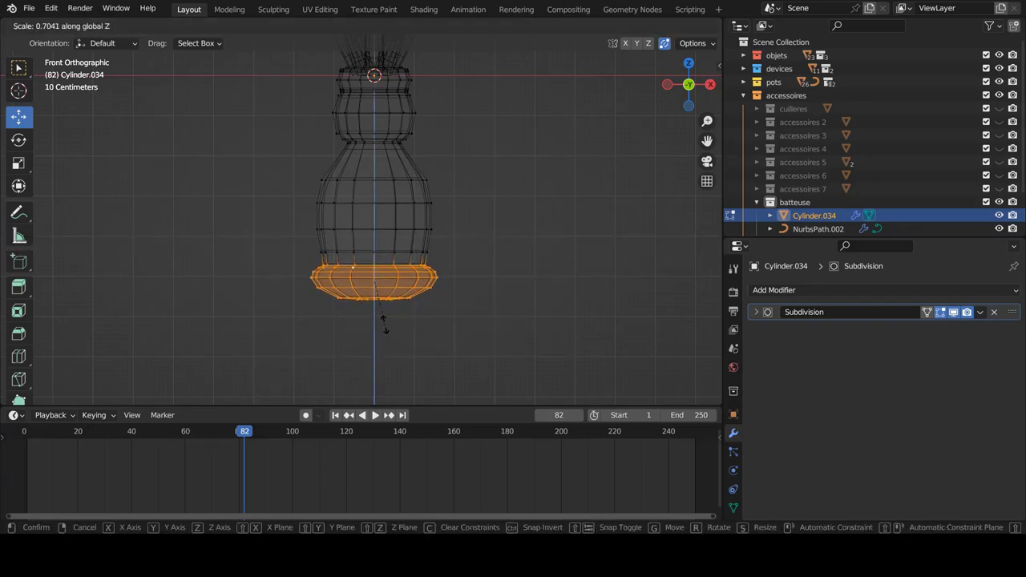
click(385, 324)
- Raise the base ring about 0.2 m along Z and shrink it to 0.925
key(g)
key(z)
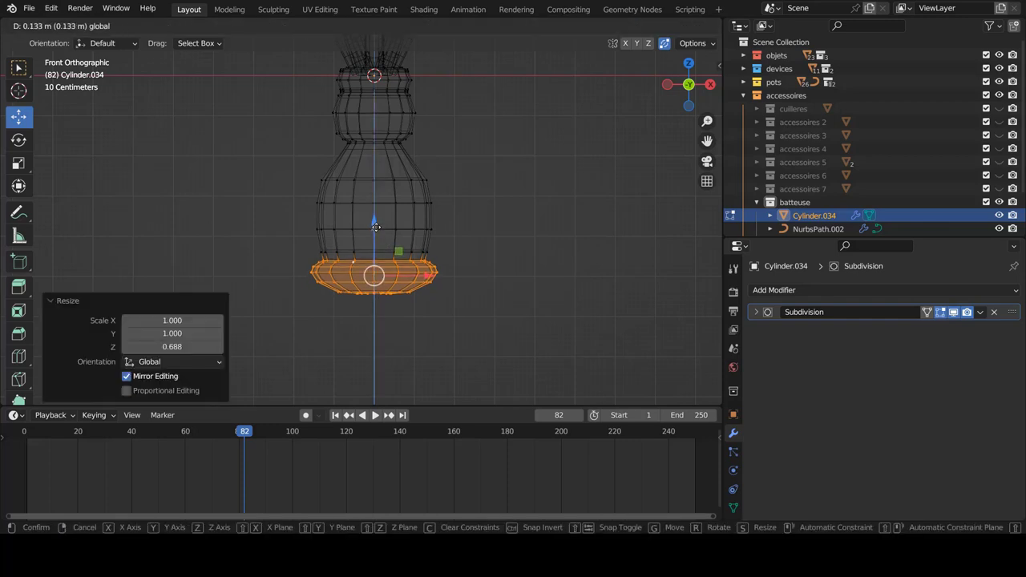
click(435, 246)
scroll(472, 255, up, 3)
key(s)
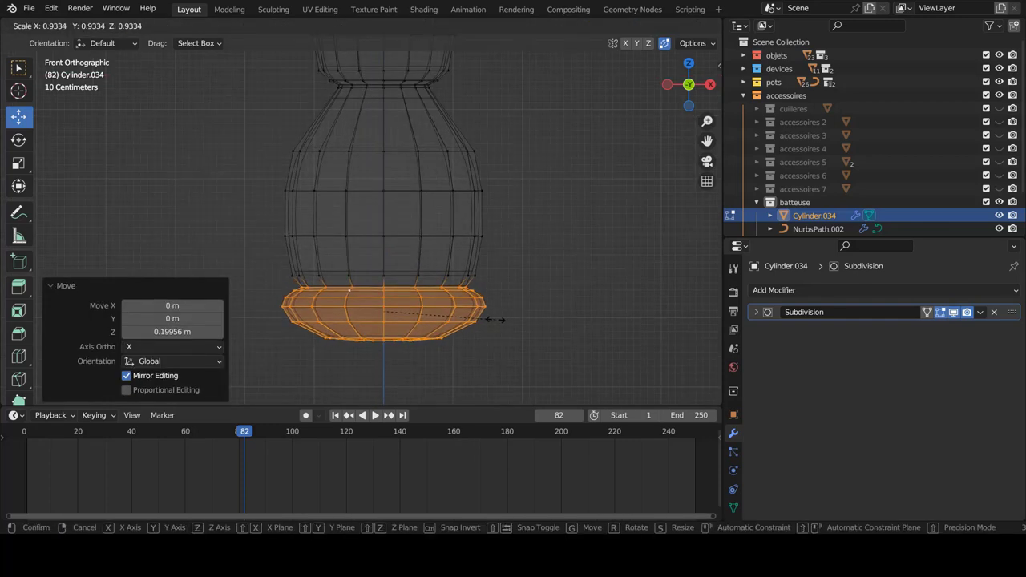
click(490, 319)
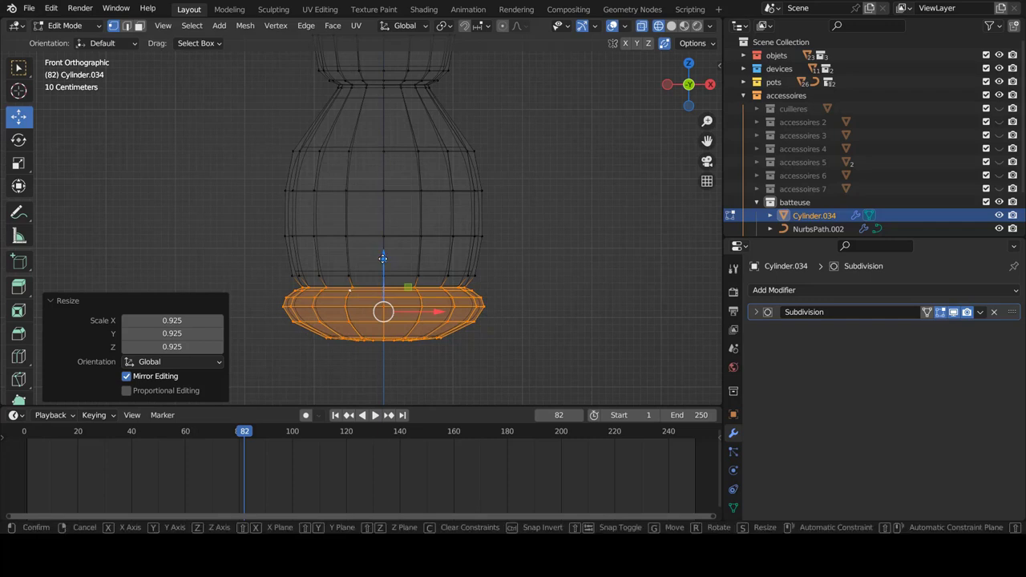
drag(378, 253, 465, 309)
- Return to object mode and inspect the whisk at an angle and from the front
key(shift+z)
key(Tab)
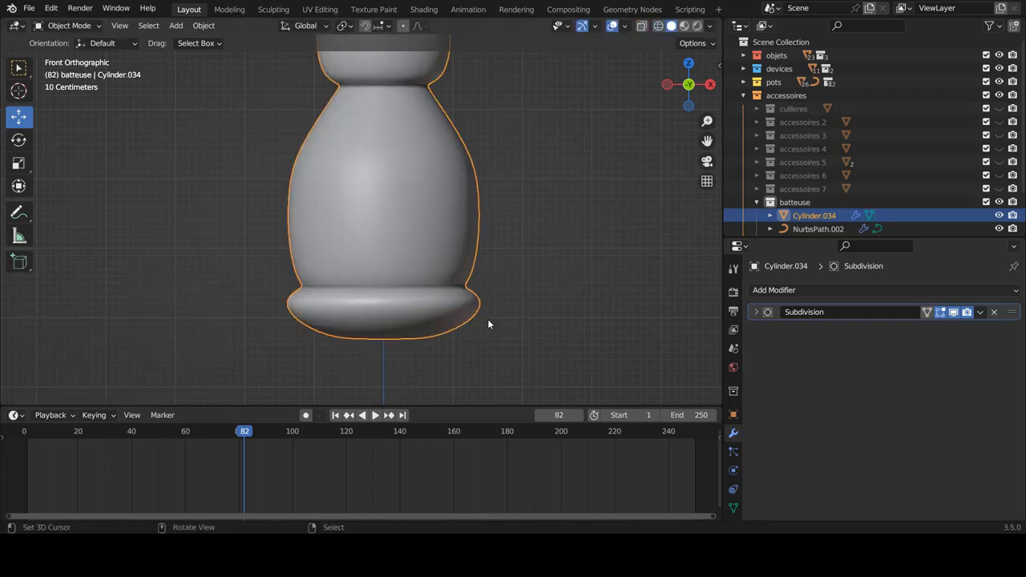
scroll(487, 319, down, 4)
scroll(474, 308, down, 2)
mouse_move(470, 311)
middle_down()
mouse_move(355, 238)
mouse_move(302, 286)
mouse_move(359, 318)
middle_up()
key(KP_1)
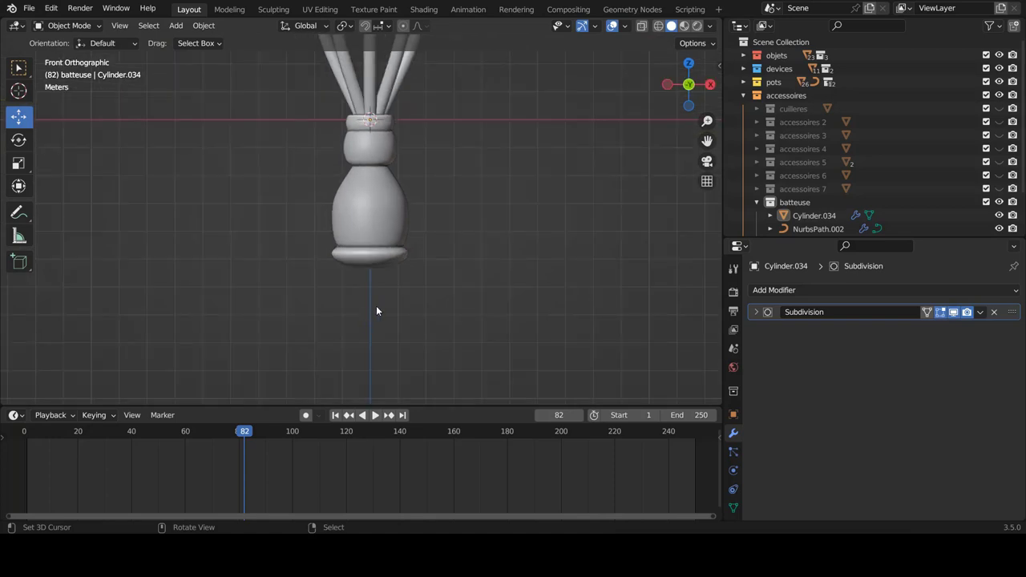
scroll(378, 304, up, 3)
scroll(396, 285, up, 3)
scroll(449, 264, up, 2)
- Dissolve a horizontal edge loop on the handle's base
key(Tab)
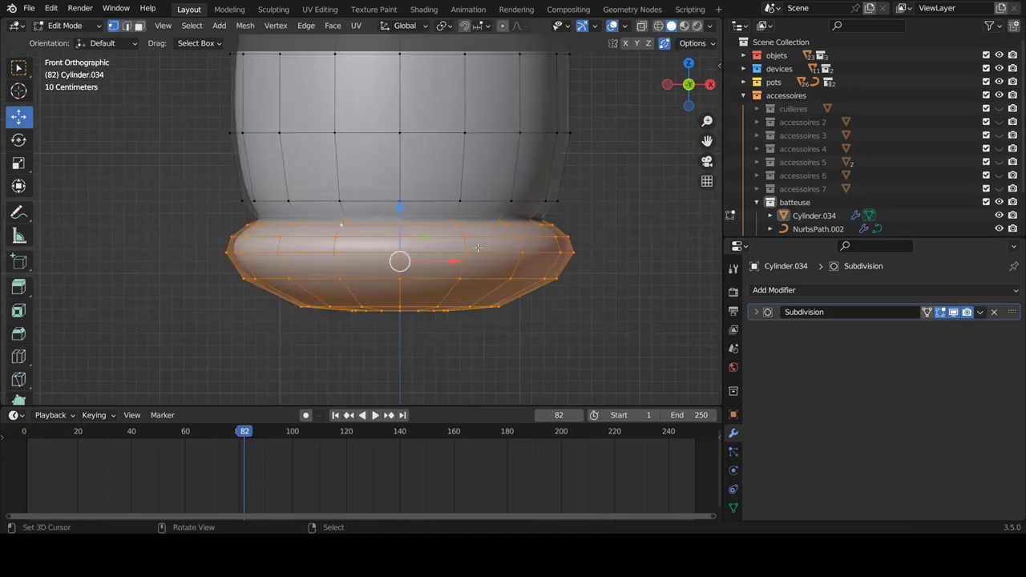
alt+click(474, 252)
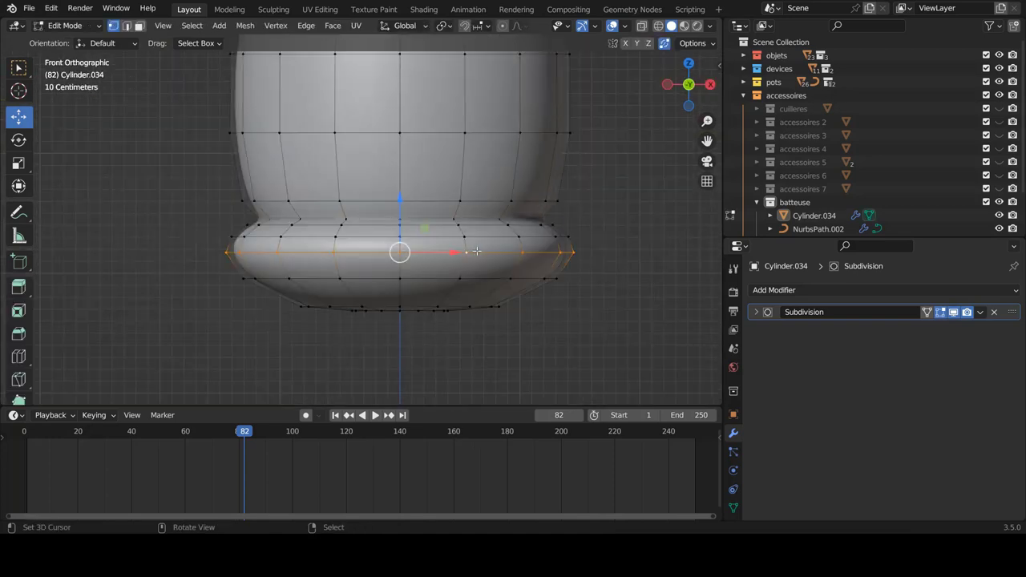
key(x)
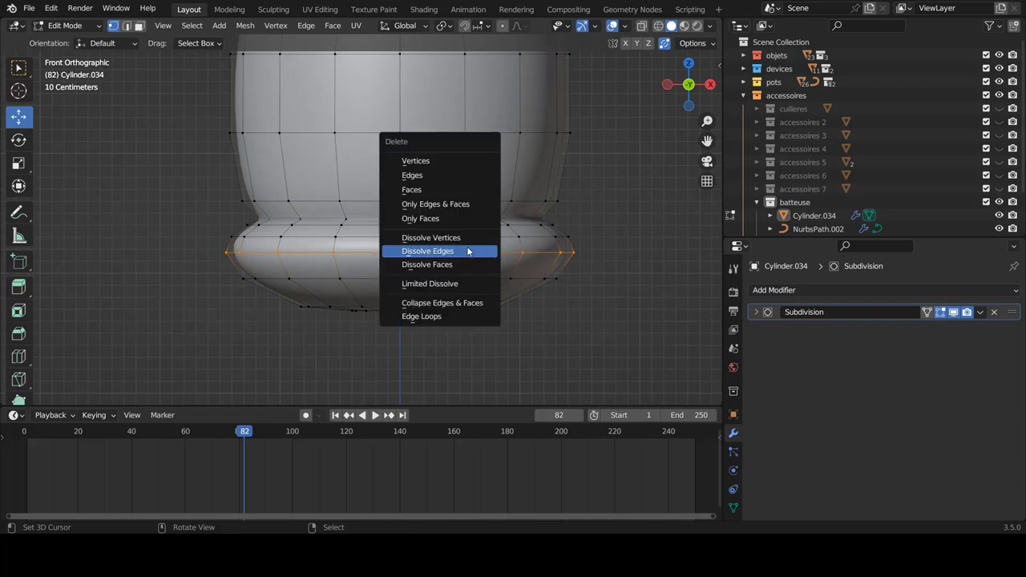
click(469, 252)
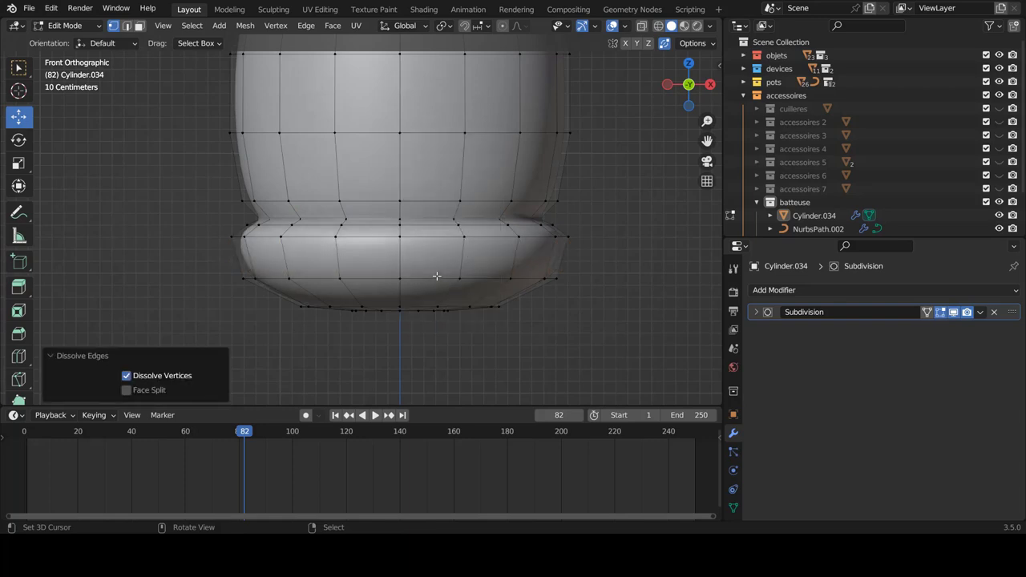
- Edge-slide the neighbouring base loop 0.2851 lower and return to object mode
alt+click(438, 243)
key(ctrl+e)
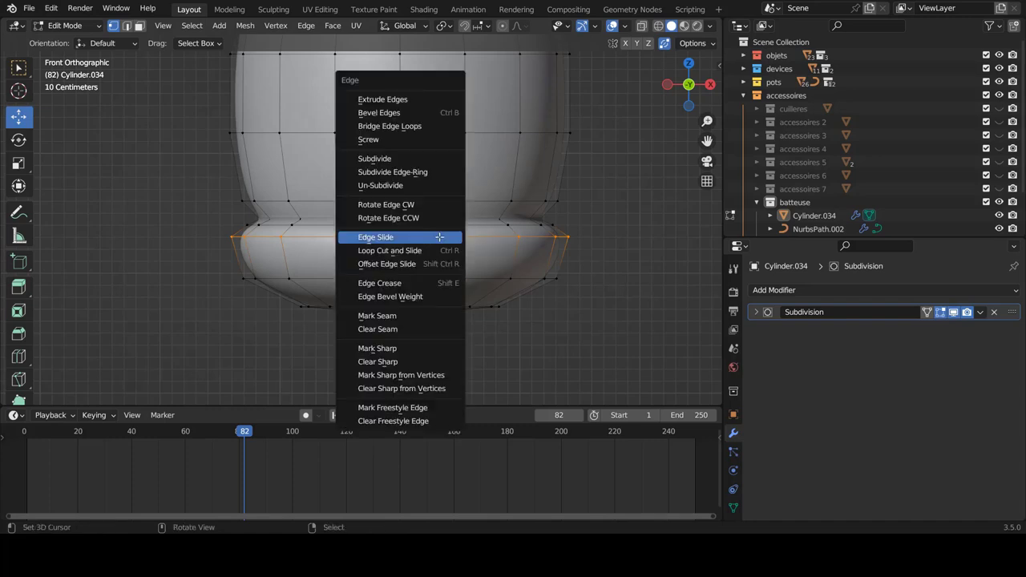
click(438, 238)
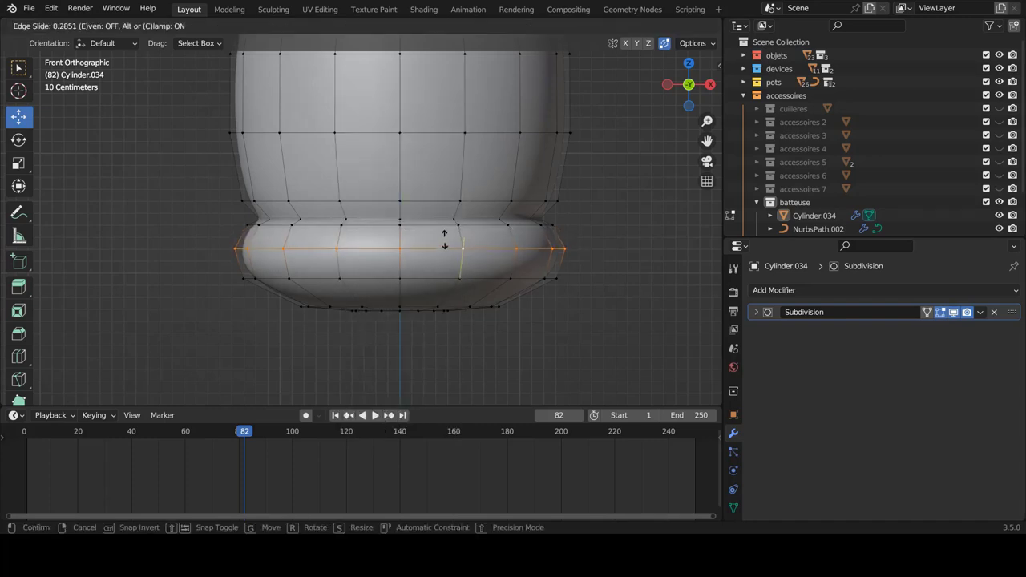
click(445, 238)
key(Tab)
- Select the wire loops, view the whisk in perspective, and enlarge the outliner panel
scroll(469, 281, down, 5)
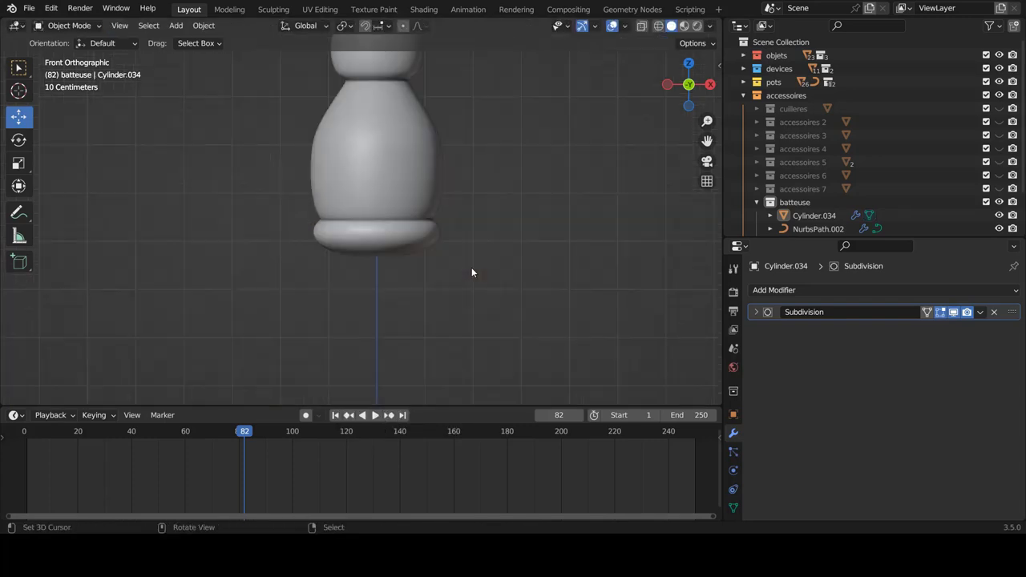
scroll(448, 256, down, 3)
shift+scroll(423, 247, up, 3)
scroll(423, 247, up, 3)
scroll(429, 240, down, 5)
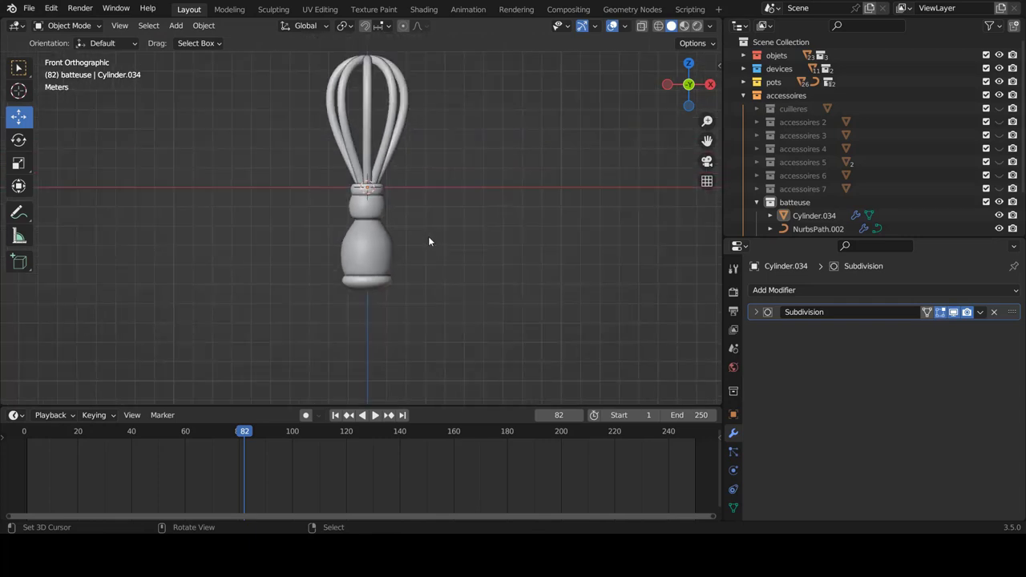
scroll(449, 249, up, 2)
shift+scroll(433, 225, up, 3)
click(409, 190)
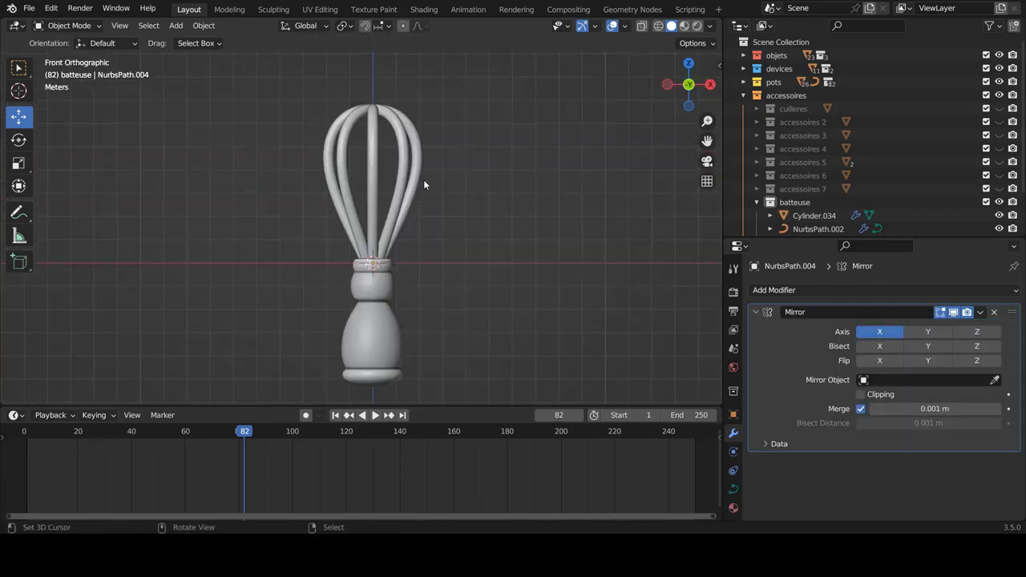
mouse_move(423, 184)
middle_down()
mouse_move(473, 157)
mouse_move(485, 234)
mouse_move(444, 137)
mouse_move(367, 171)
mouse_move(400, 136)
middle_up()
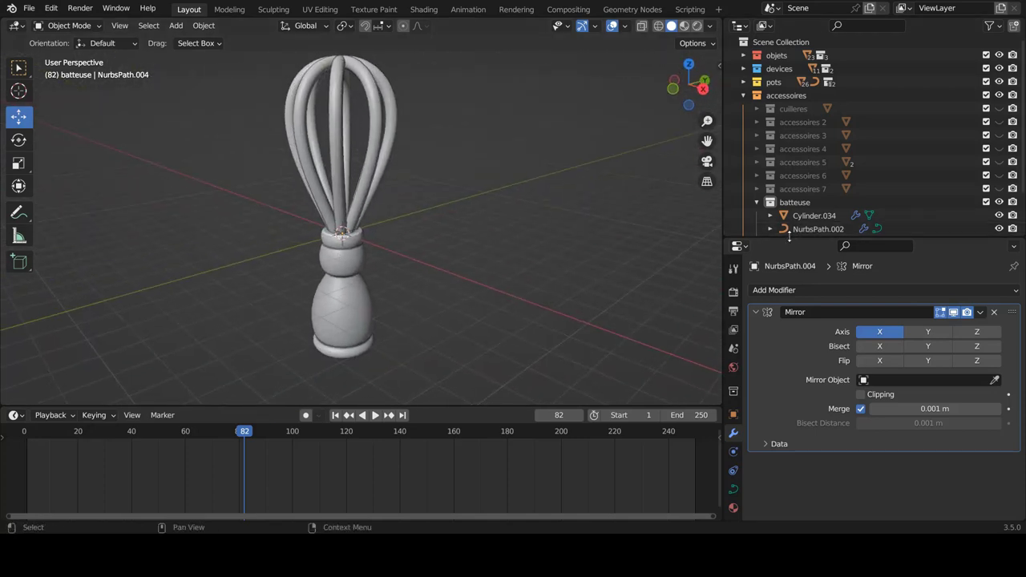
drag(789, 236, 804, 298)
- Collapse batteuse and add a new collection 'batteuse 02' inside accessoires
click(755, 203)
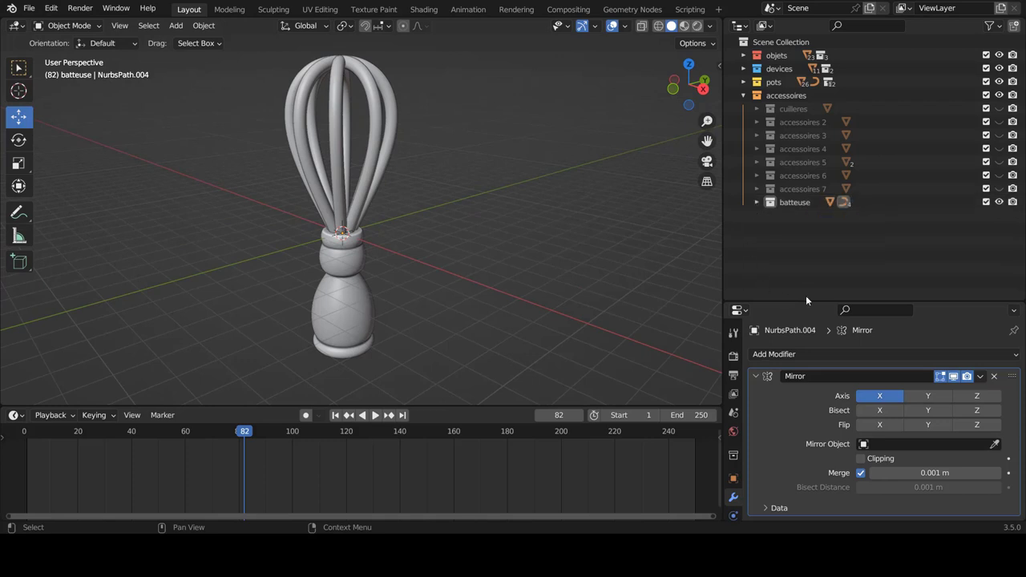
click(776, 97)
right_click(776, 99)
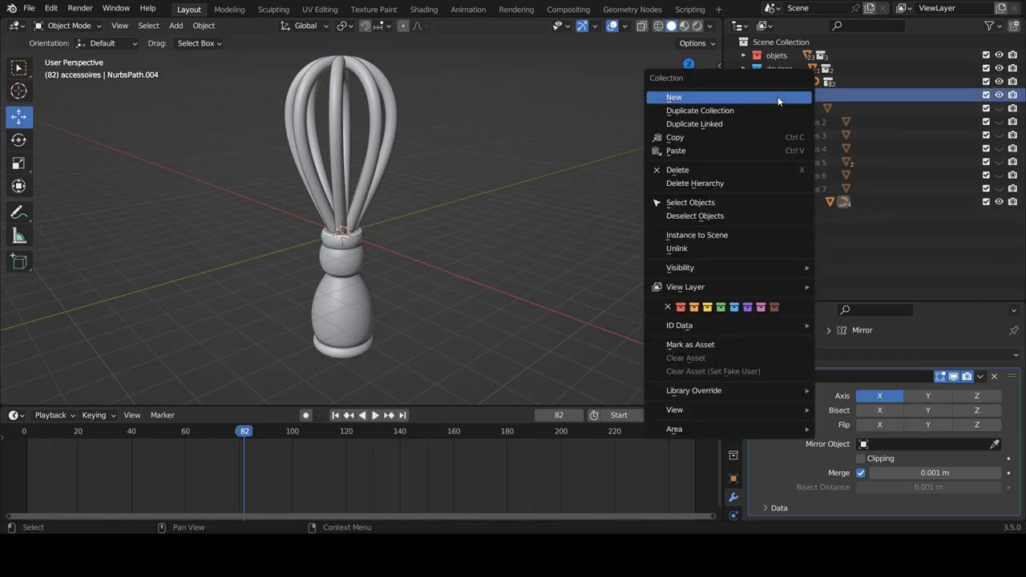
click(778, 97)
double_click(801, 215)
text(batteuse 0)
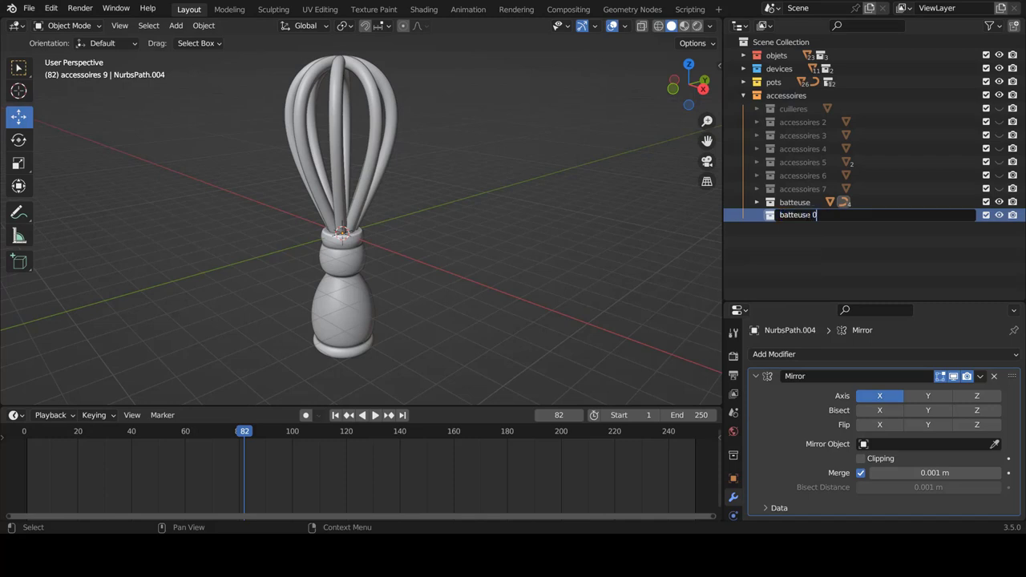
text(2)
key(Return)
- Rename the batteuse collection to 'batteuse 01'
click(795, 202)
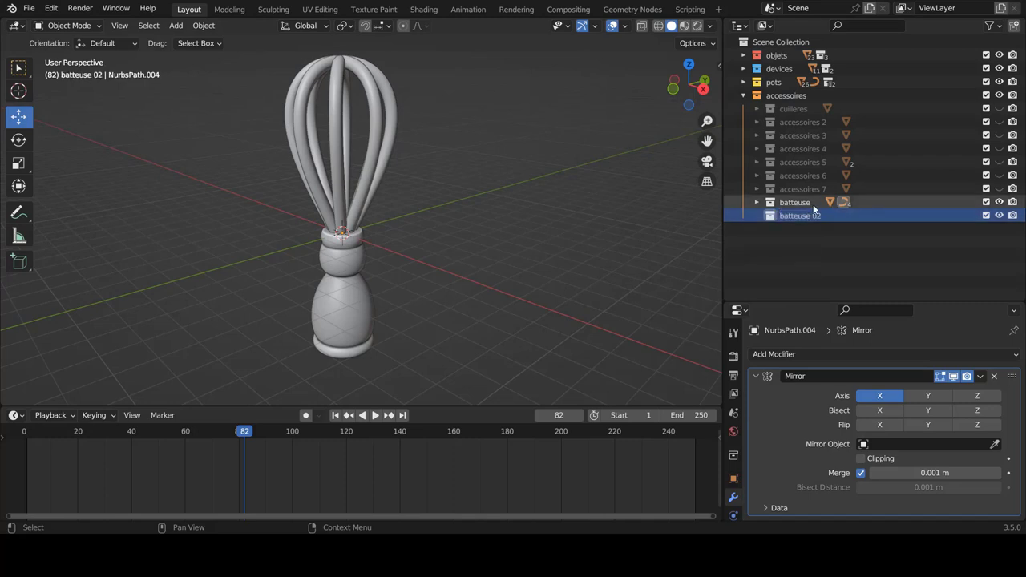
double_click(795, 202)
text(01)
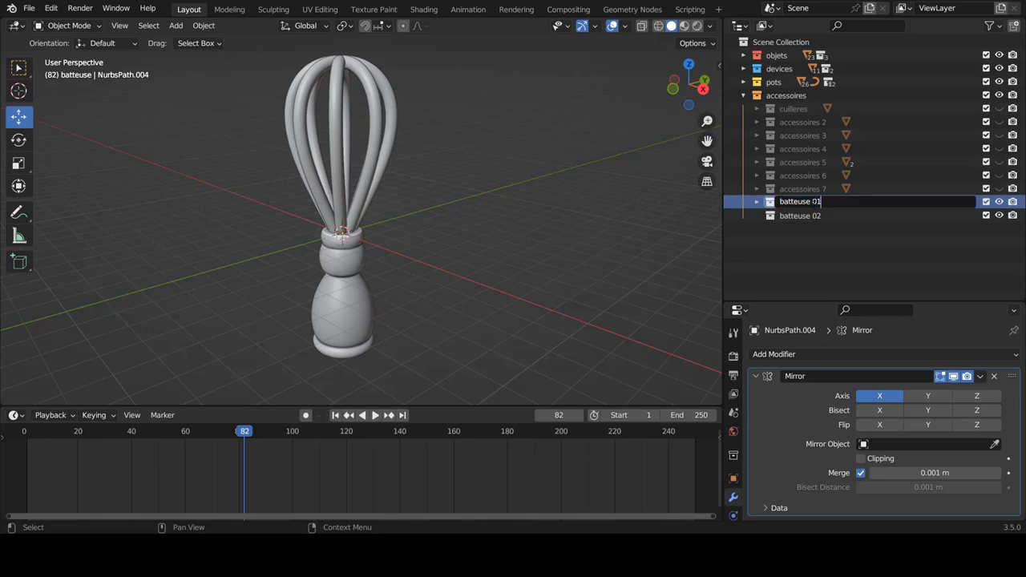
key(Return)
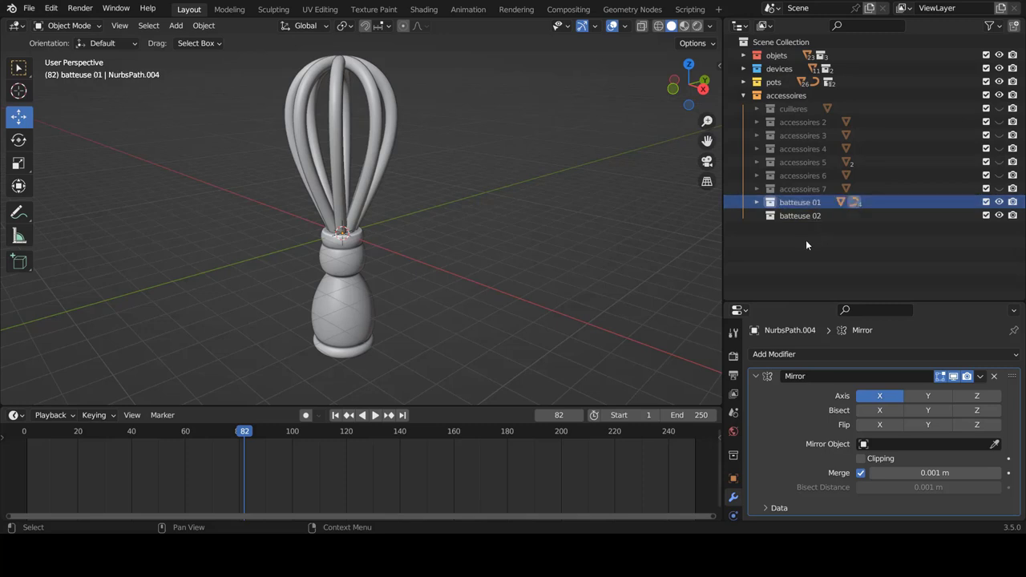